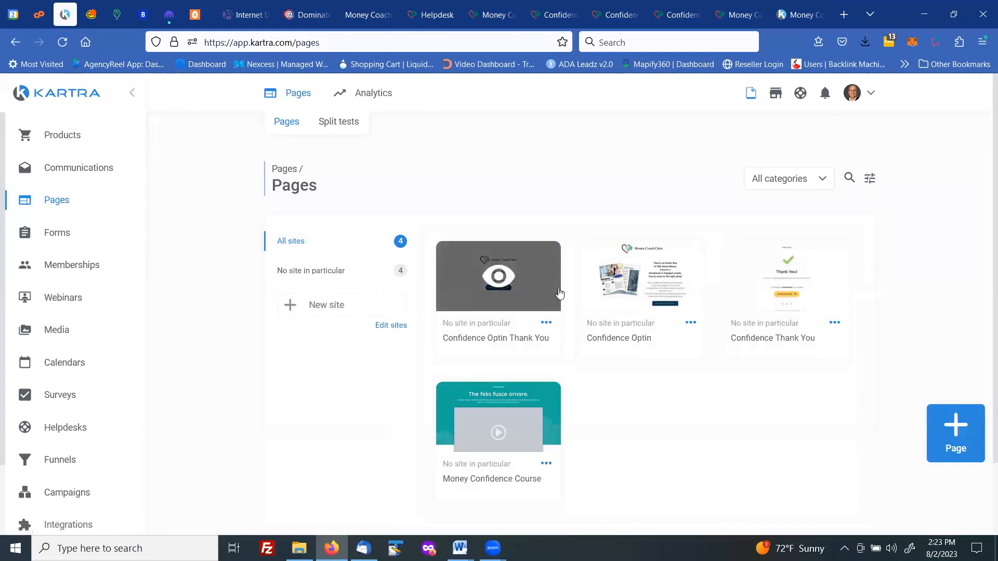
Open the Money Confidence Course page for editing
{"action": "left_click", "coordinate": [547, 464]}
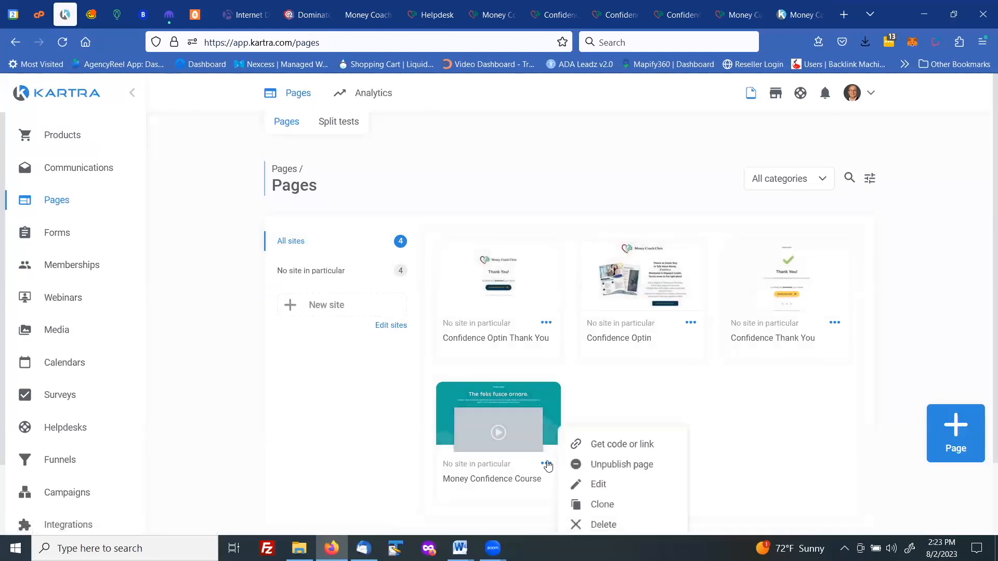
{"action": "left_click", "coordinate": [600, 484]}
{"action": "left_click", "coordinate": [695, 126]}
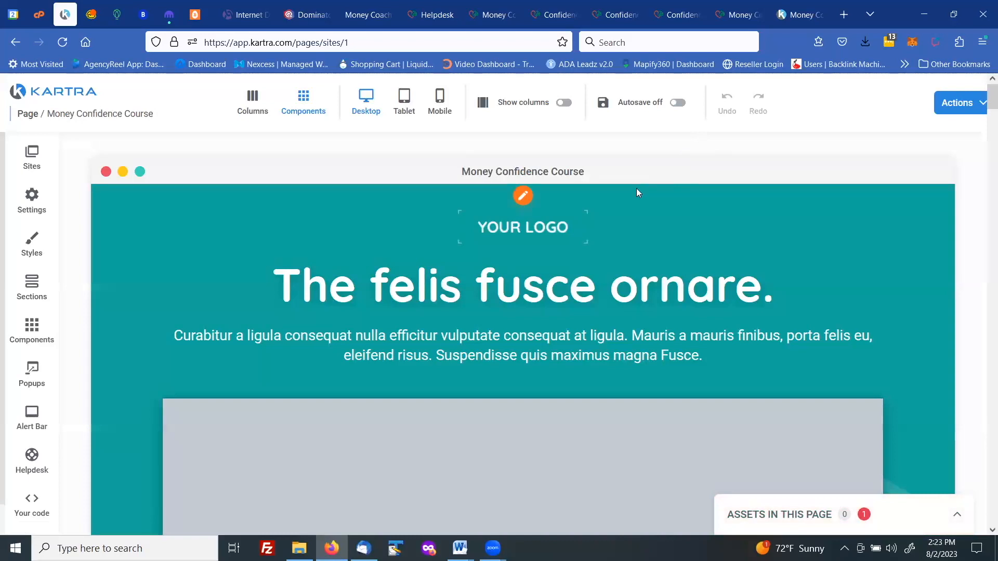
Replace the placeholder logo in the header with the library image Add_a_little_bit_of_body_text-4 and apply it
{"action": "mouse_move", "coordinate": [524, 221]}
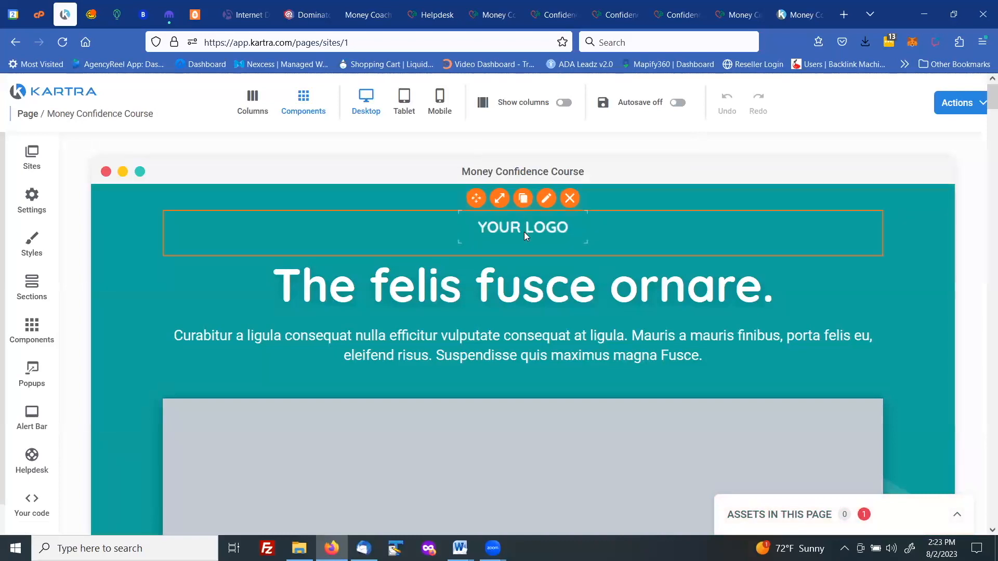
{"action": "left_click", "coordinate": [545, 199]}
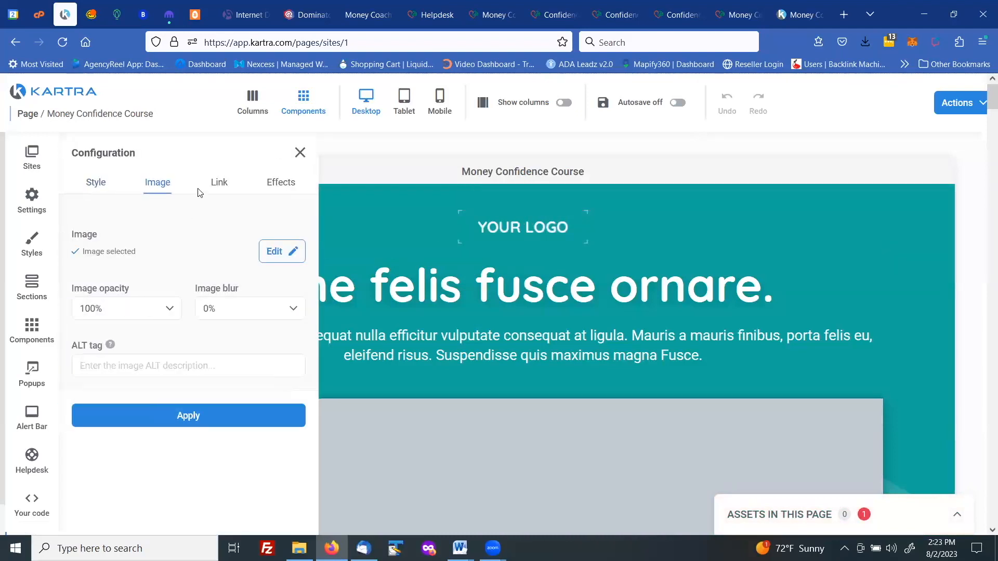
{"action": "left_click", "coordinate": [270, 260]}
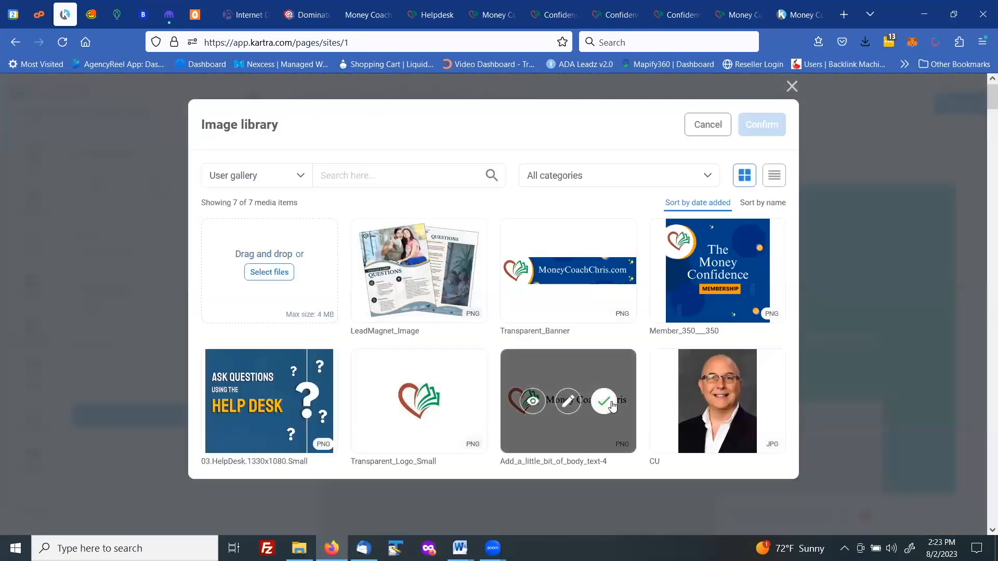
{"action": "left_click", "coordinate": [603, 401]}
{"action": "left_click", "coordinate": [754, 128]}
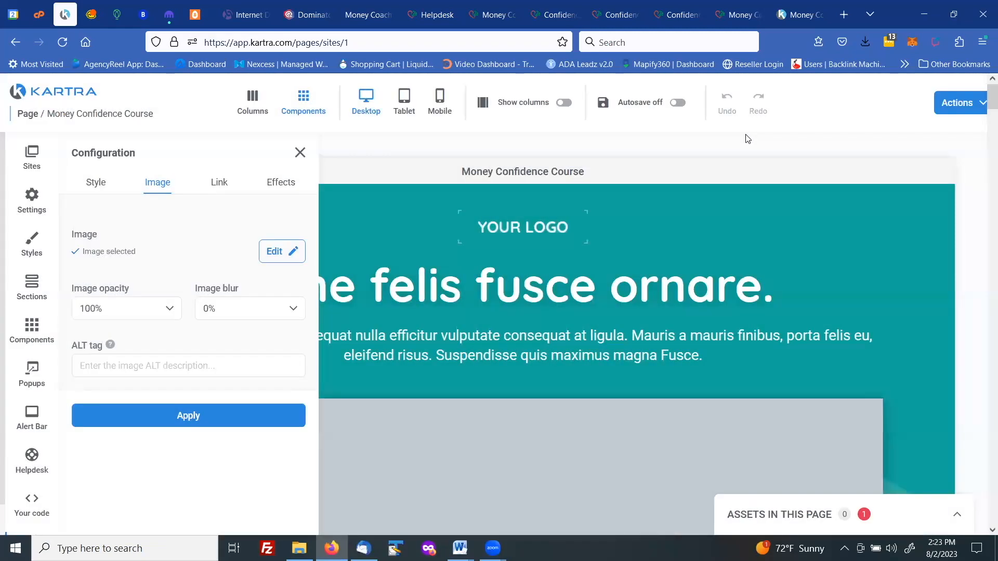
{"action": "left_click", "coordinate": [201, 427]}
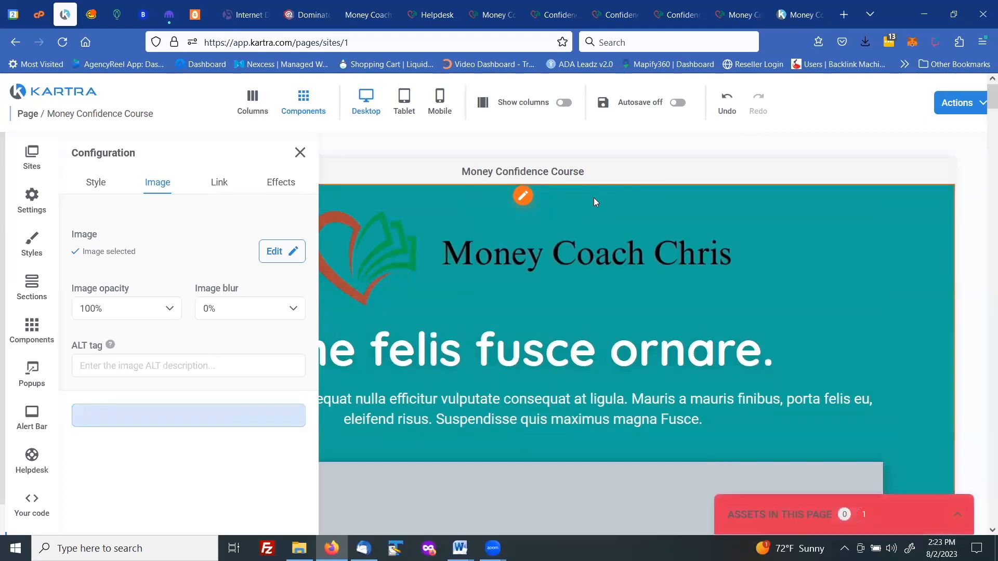
Set the header section's background color to the dark blue rgb(4, 60, 93) from the Money Coach palette
{"action": "left_click", "coordinate": [524, 197]}
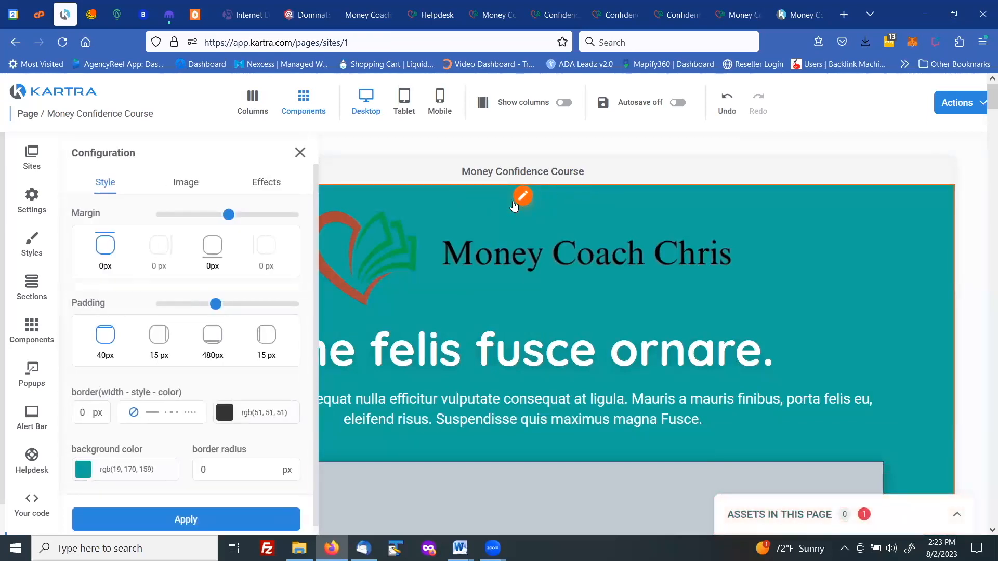
{"action": "left_click", "coordinate": [130, 475]}
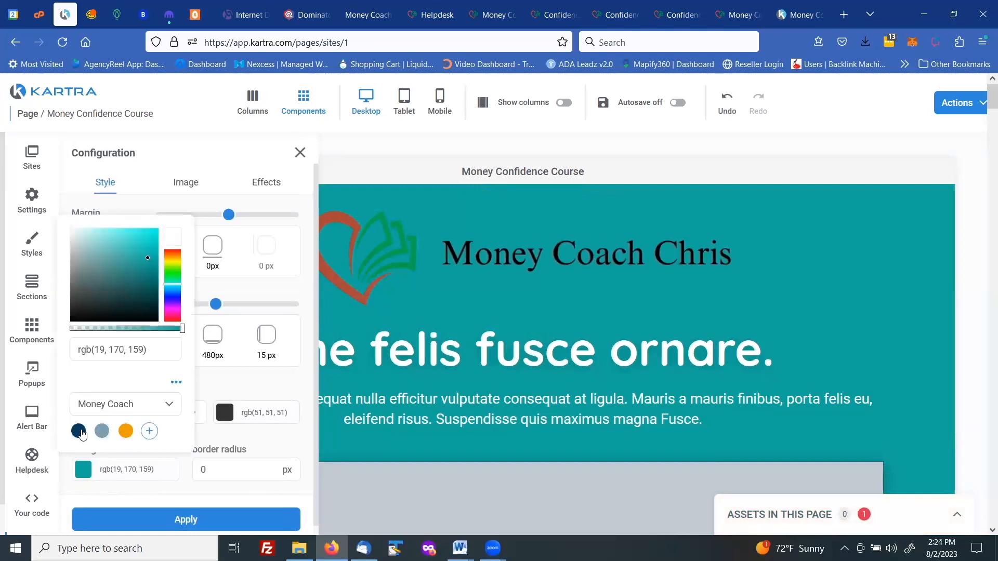
{"action": "left_click", "coordinate": [79, 431]}
{"action": "left_click", "coordinate": [173, 520]}
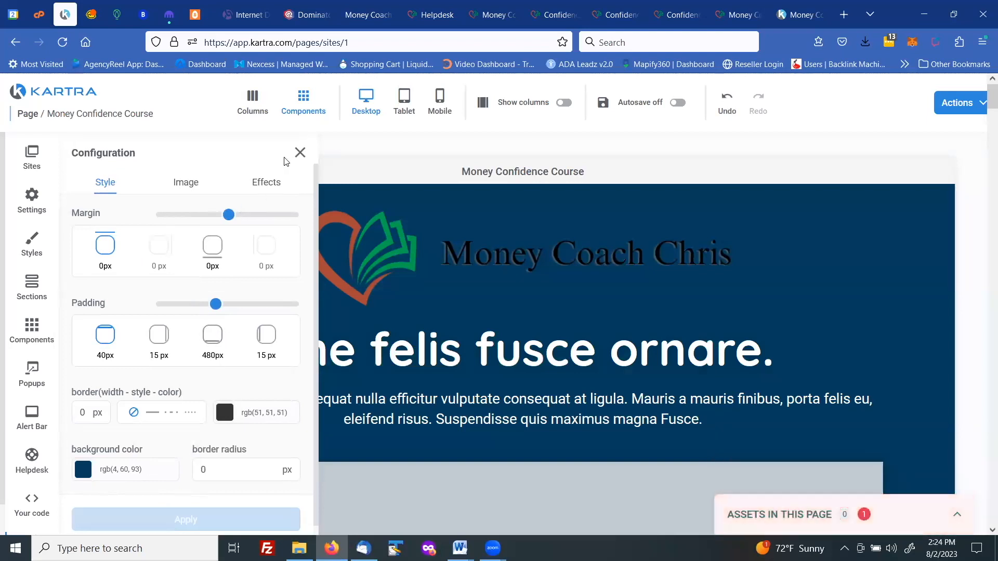
{"action": "left_click", "coordinate": [300, 153]}
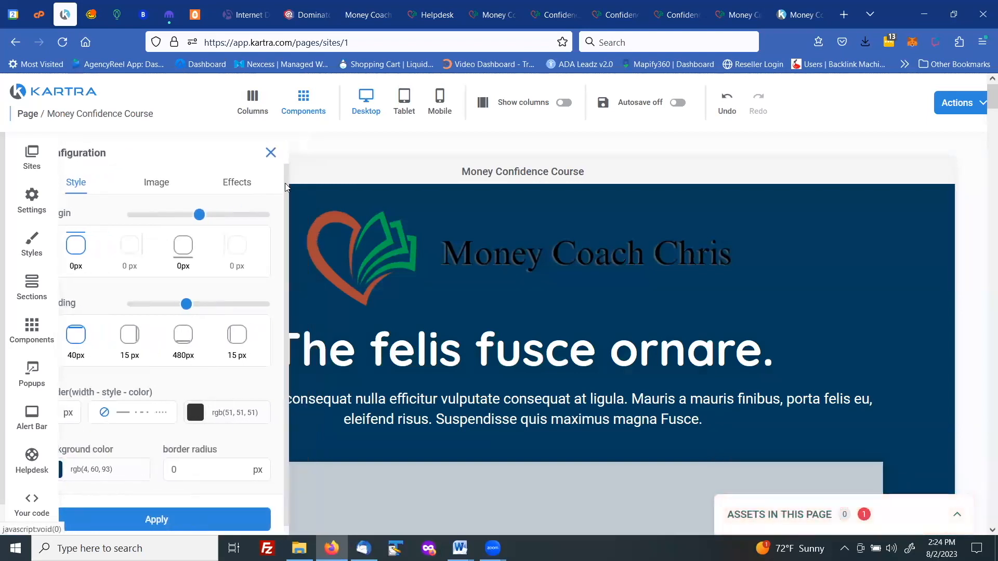
Fill the header's video placeholder with the Kartra video Course Video 1 from the video library and apply it
{"action": "mouse_move", "coordinate": [500, 404]}
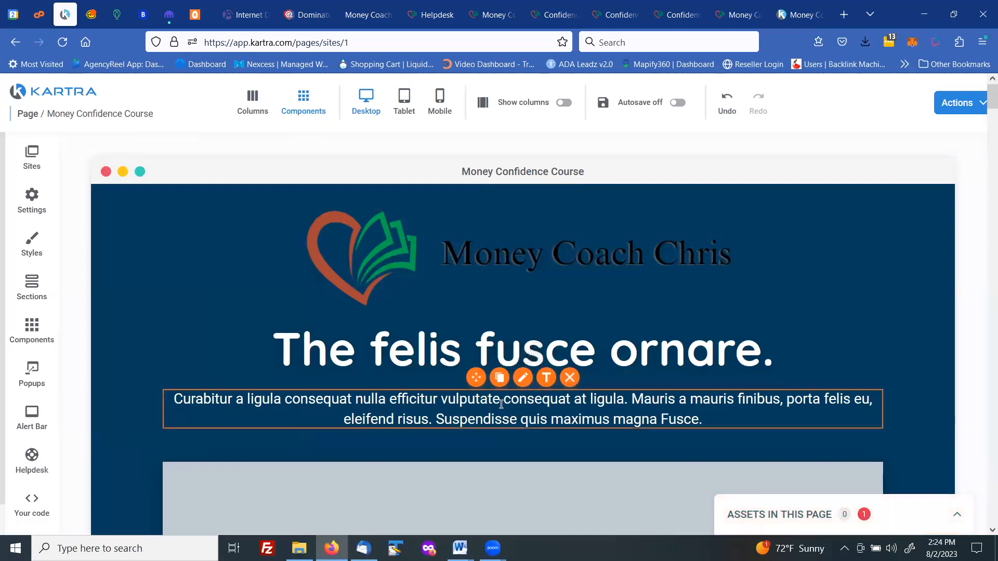
{"action": "scroll", "coordinate": [499, 397], "scroll_direction": "down", "scroll_amount": 3}
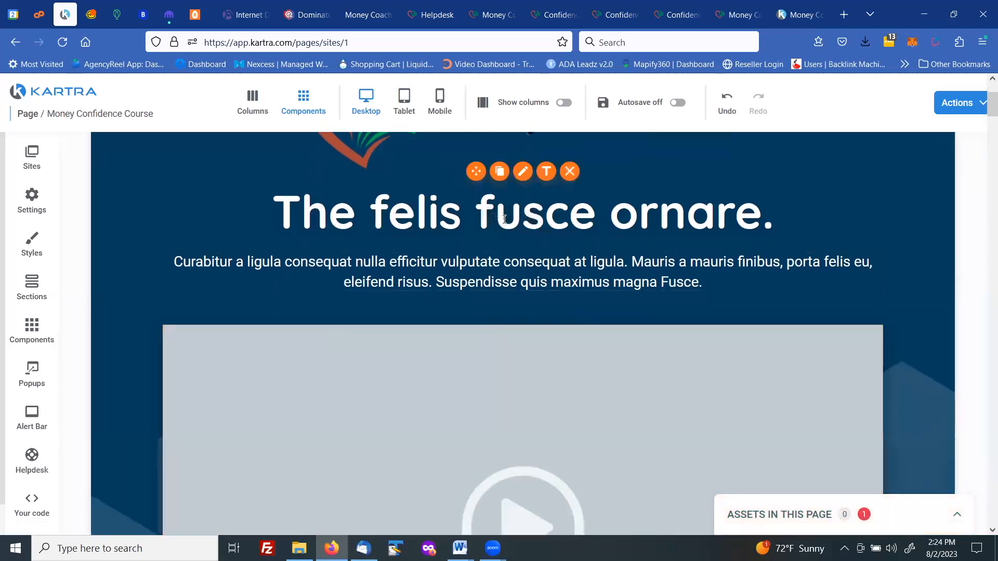
{"action": "scroll", "coordinate": [495, 296], "scroll_direction": "down", "scroll_amount": 3}
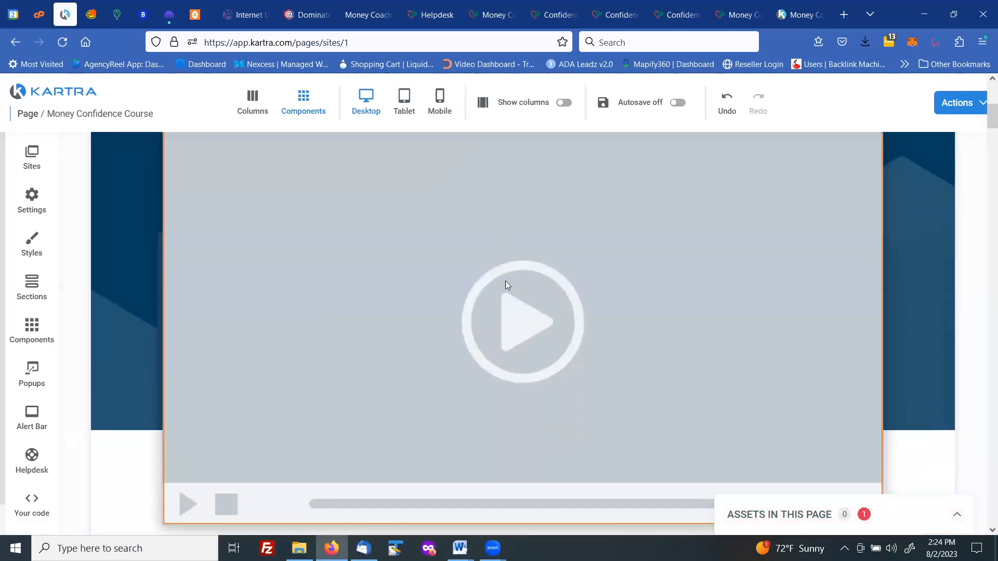
{"action": "scroll", "coordinate": [508, 285], "scroll_direction": "up", "scroll_amount": 2}
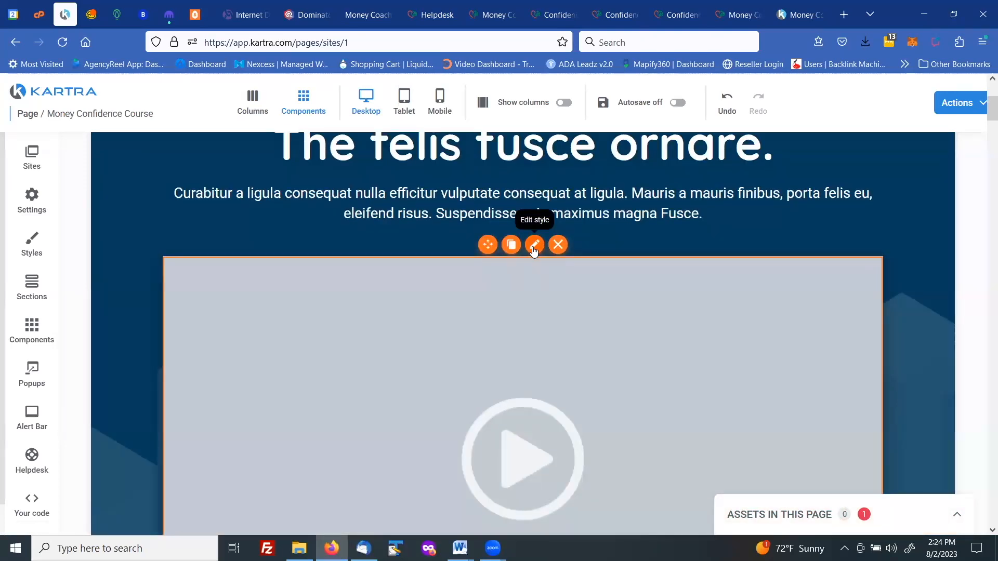
{"action": "left_click", "coordinate": [534, 245]}
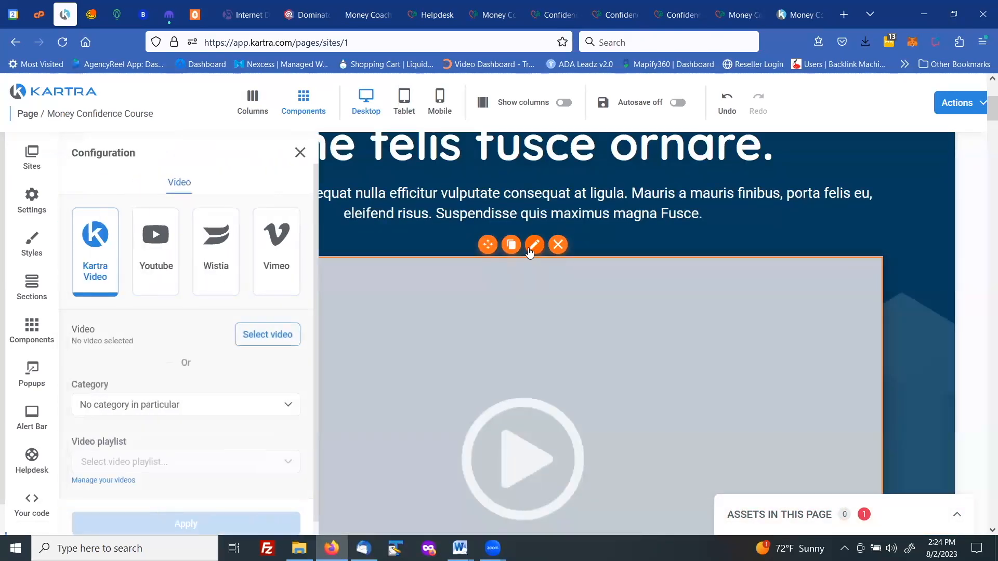
{"action": "left_click", "coordinate": [144, 406]}
{"action": "left_click", "coordinate": [126, 456]}
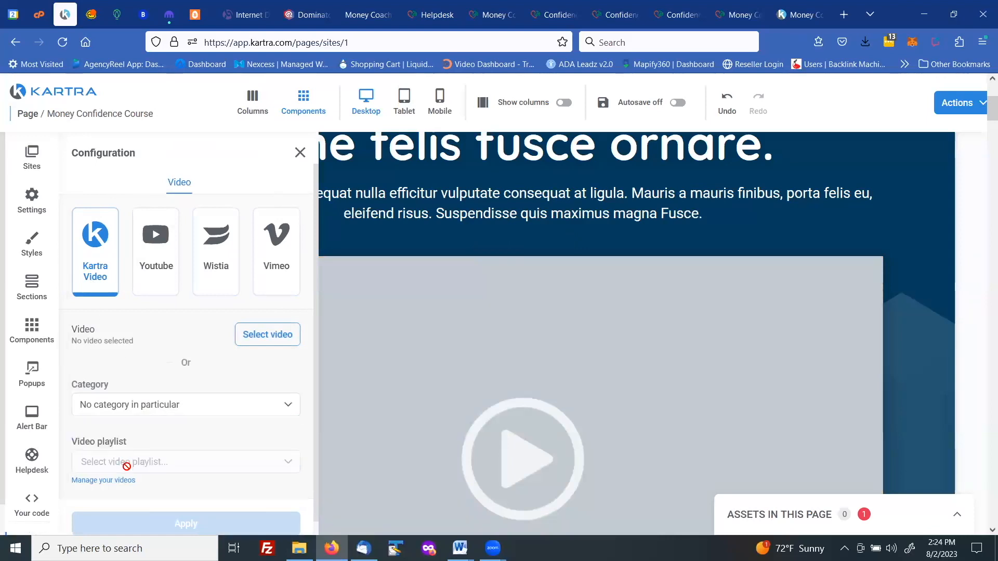
{"action": "scroll", "coordinate": [166, 400], "scroll_direction": "down", "scroll_amount": 1}
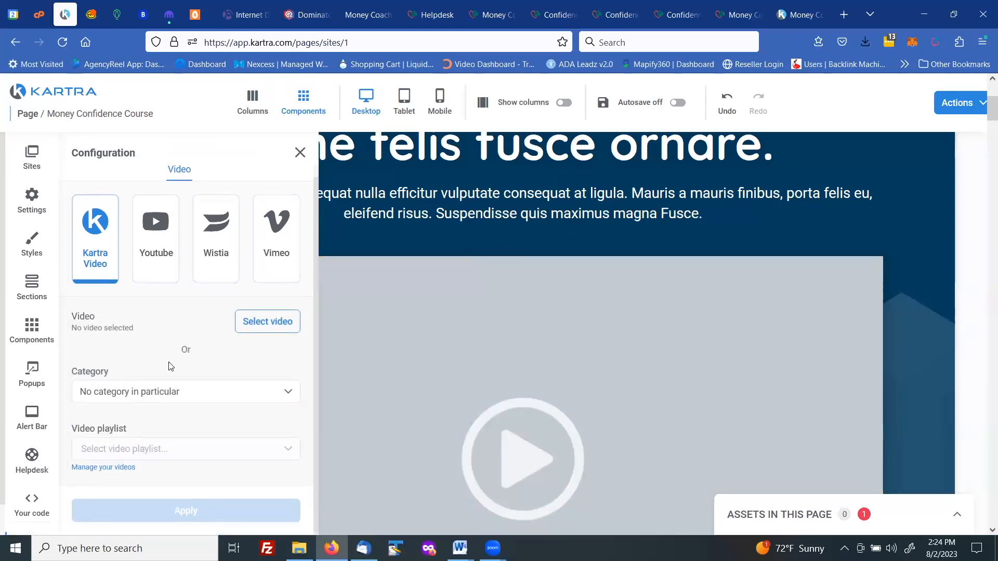
{"action": "left_click", "coordinate": [256, 323]}
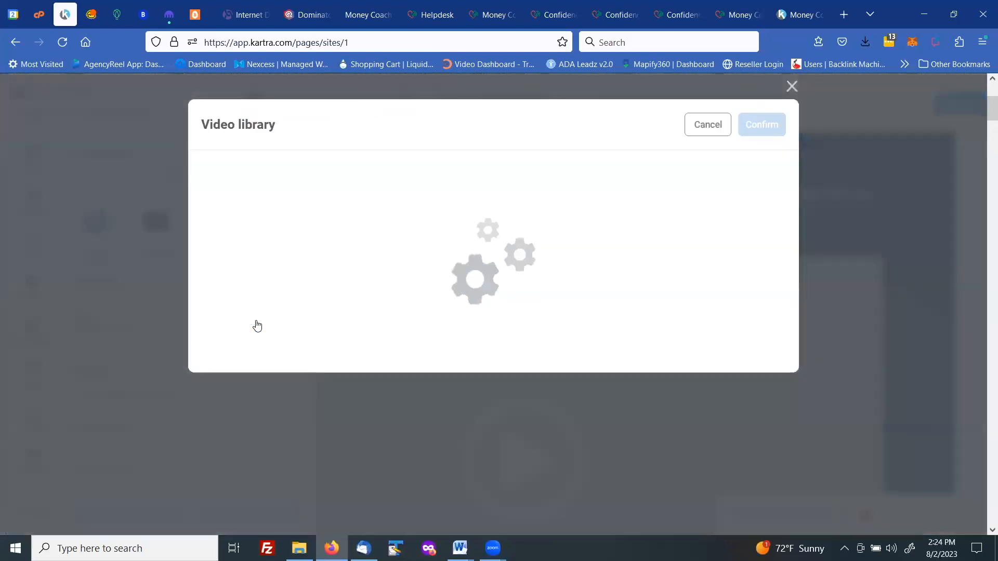
{"action": "mouse_move", "coordinate": [405, 288]}
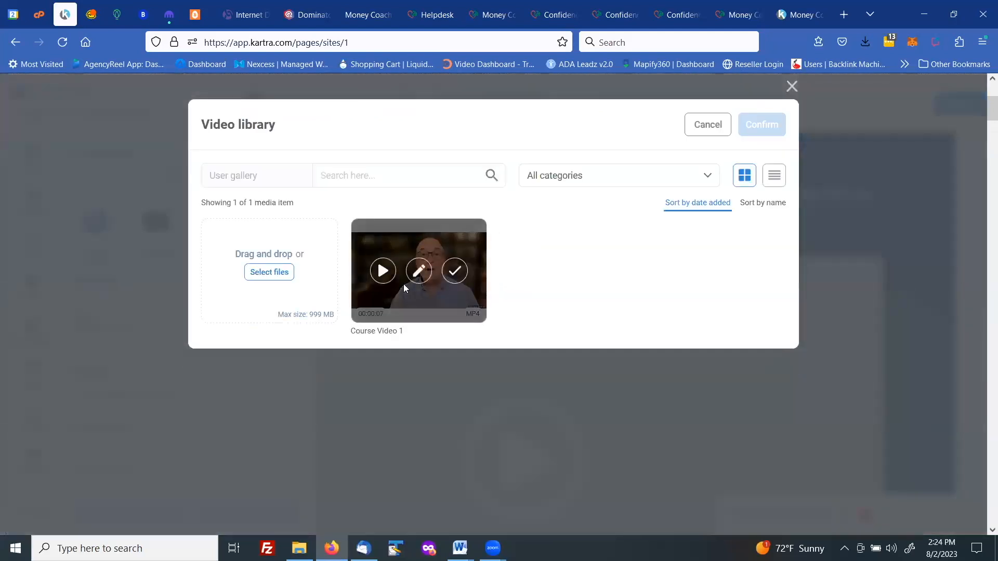
{"action": "left_click", "coordinate": [459, 272]}
{"action": "left_click", "coordinate": [754, 132]}
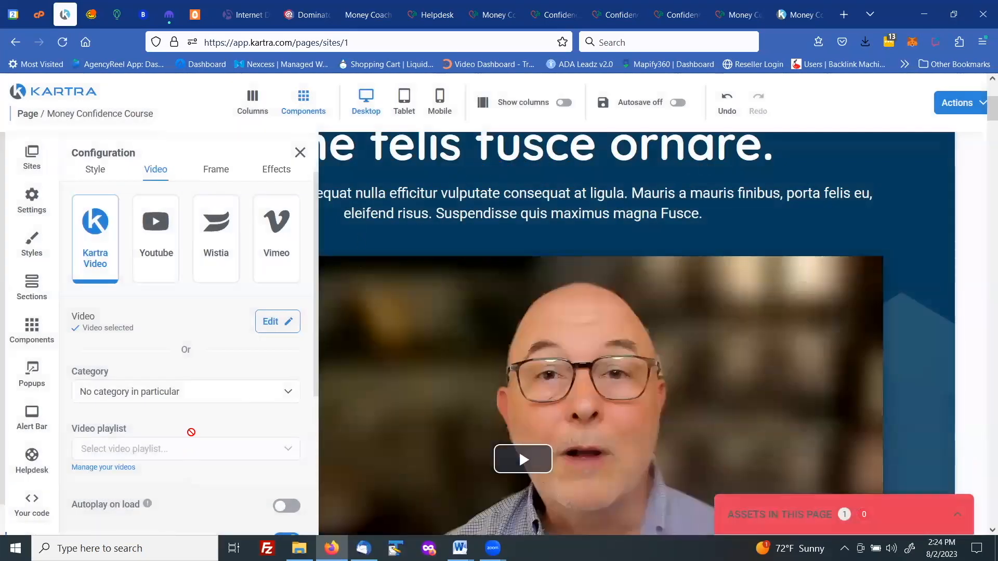
{"action": "scroll", "coordinate": [200, 416], "scroll_direction": "down", "scroll_amount": 4}
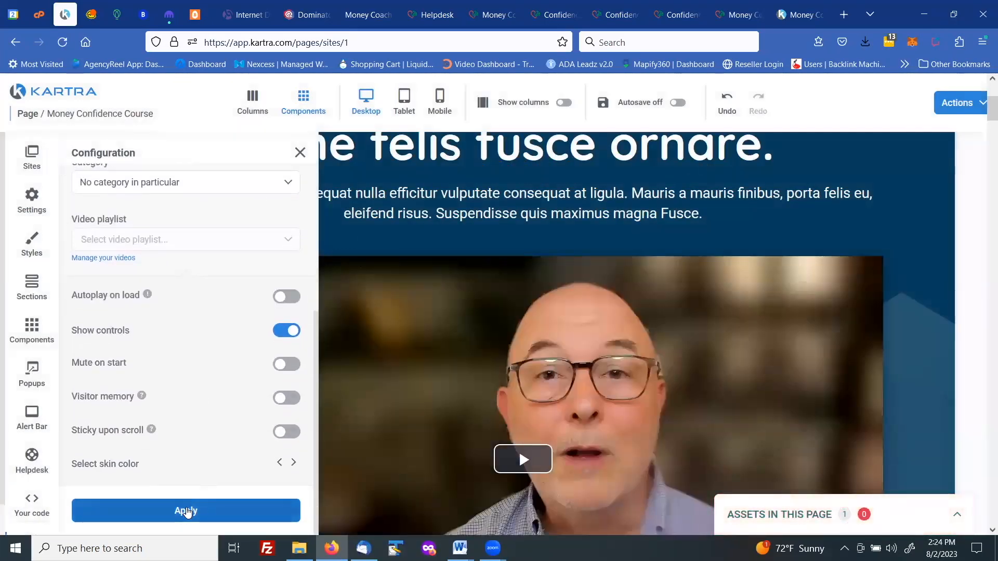
{"action": "left_click", "coordinate": [187, 512]}
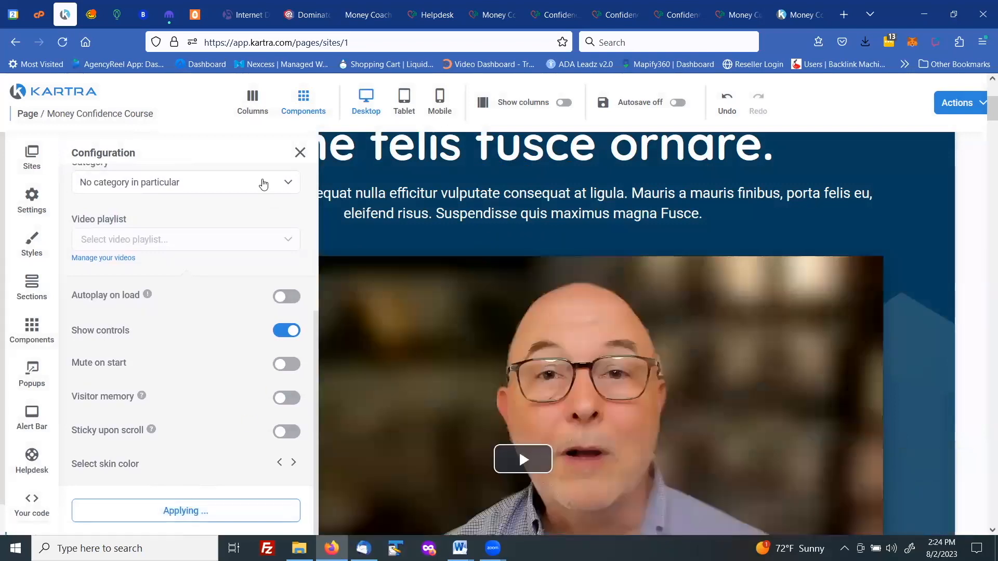
{"action": "left_click", "coordinate": [300, 153]}
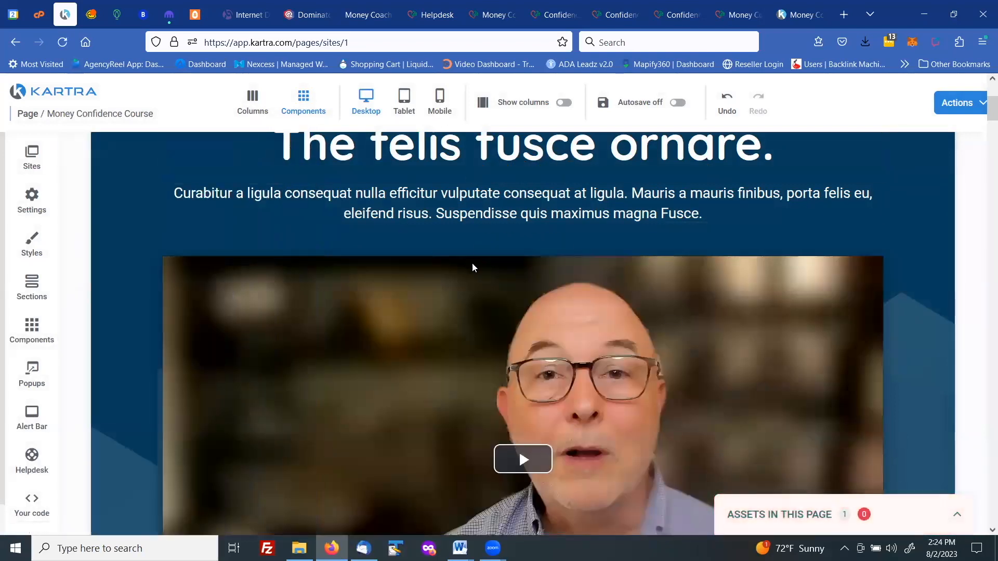
Set the link of the SIGN UP NOW! button below the video to Pop a product checkout
{"action": "mouse_move", "coordinate": [487, 260]}
{"action": "scroll", "coordinate": [487, 262], "scroll_direction": "up", "scroll_amount": 3}
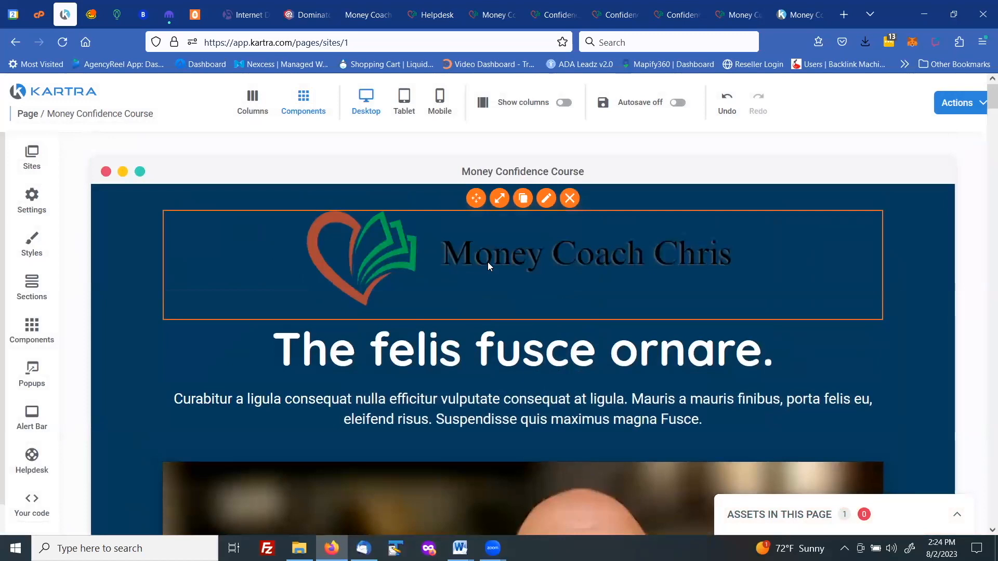
{"action": "scroll", "coordinate": [487, 262], "scroll_direction": "down", "scroll_amount": 5}
{"action": "scroll", "coordinate": [488, 262], "scroll_direction": "down", "scroll_amount": 7}
{"action": "mouse_move", "coordinate": [544, 242]}
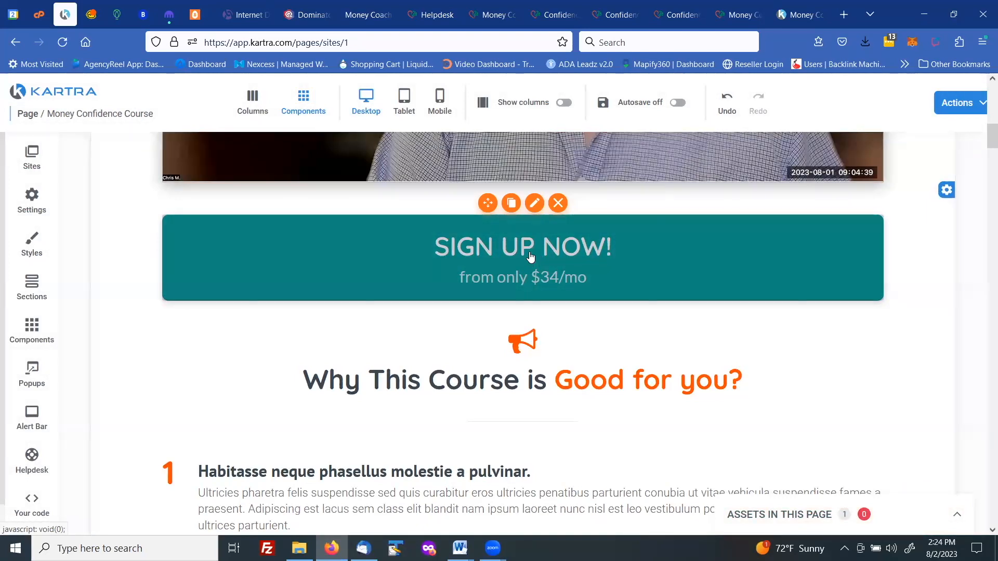
{"action": "left_click", "coordinate": [535, 208]}
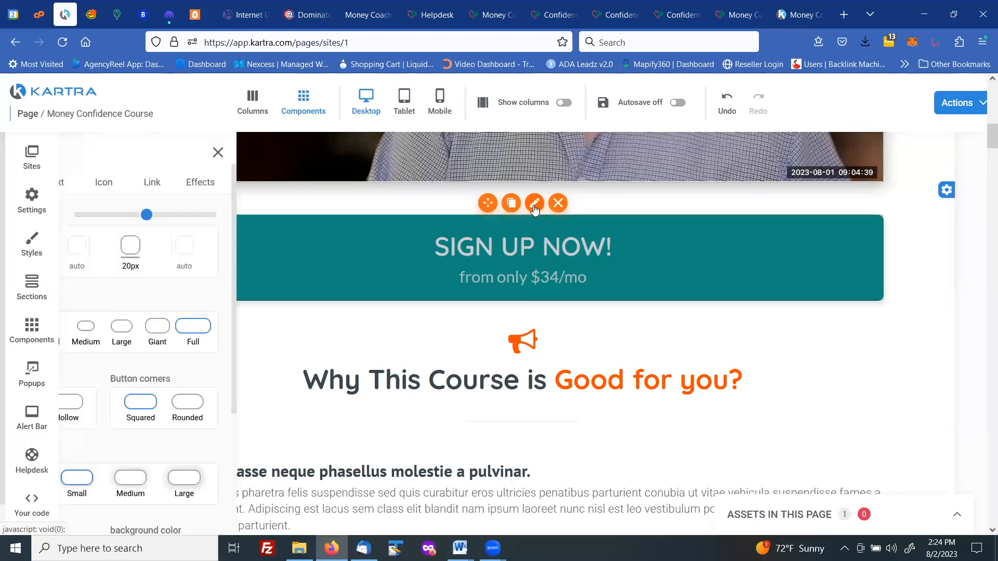
{"action": "left_click", "coordinate": [233, 188]}
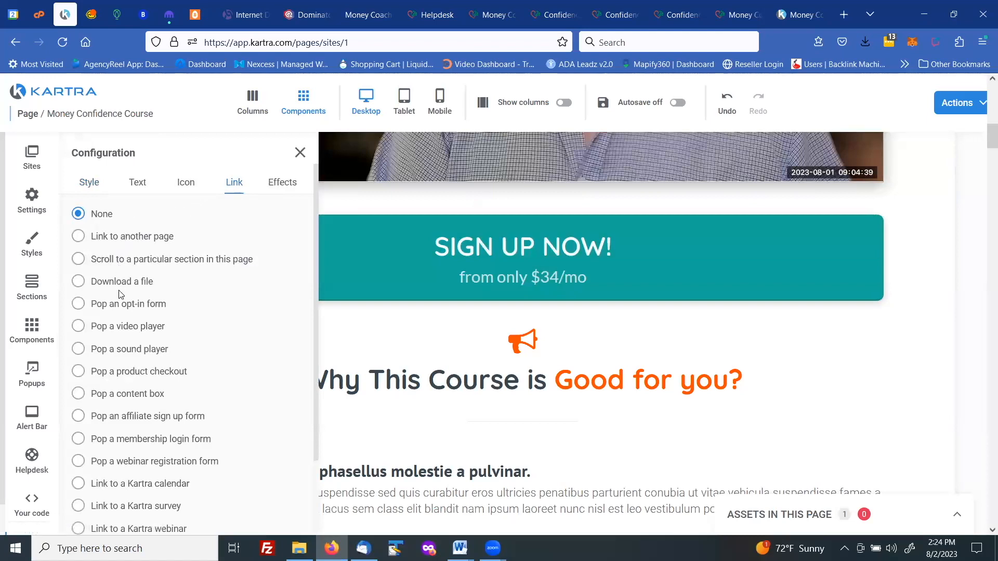
{"action": "left_click", "coordinate": [79, 371]}
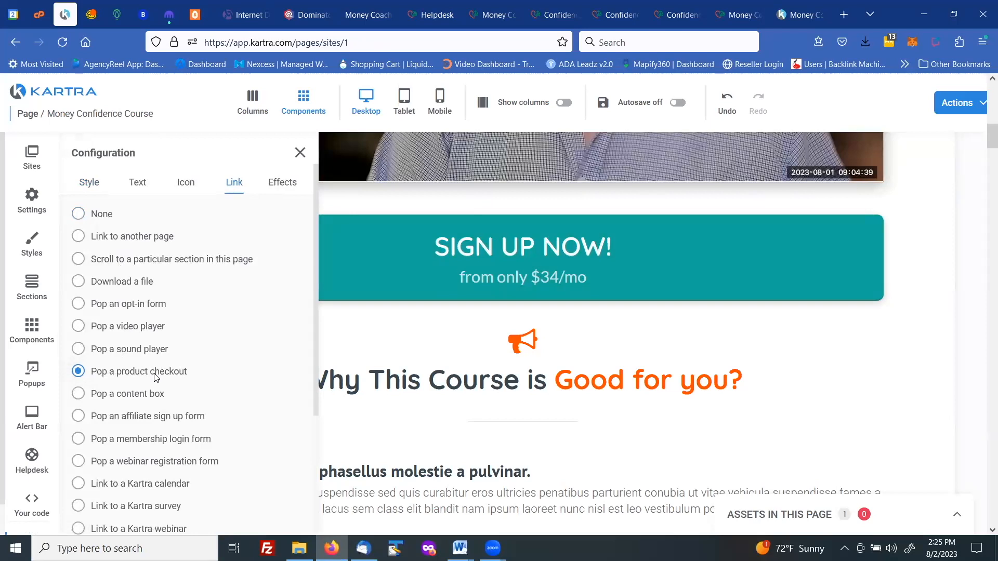
Choose the Money Confidence Course funnel, the Money Confidence Course product and Price point 2 for the sign-up button's checkout link
{"action": "scroll", "coordinate": [155, 378], "scroll_direction": "down", "scroll_amount": 3}
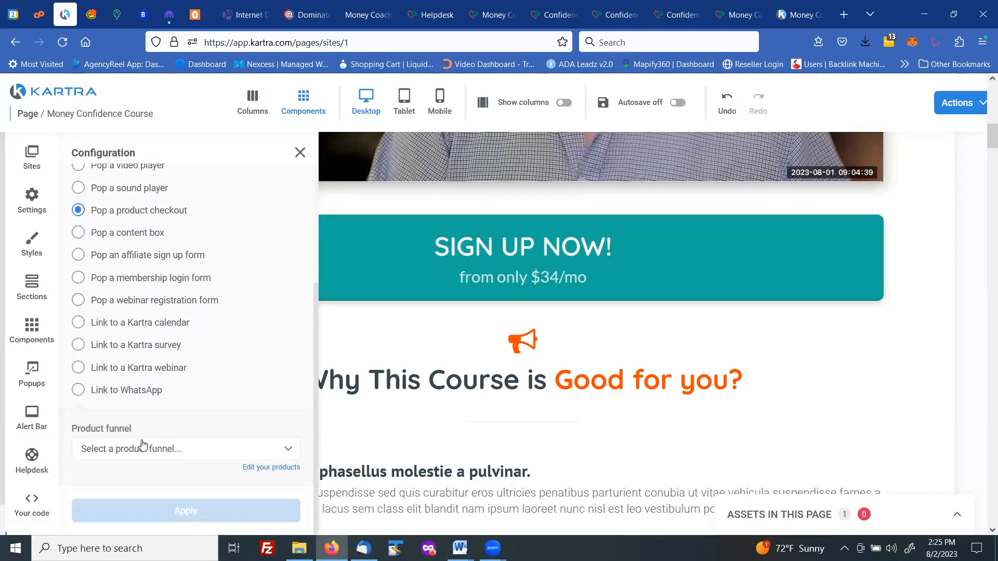
{"action": "left_click", "coordinate": [139, 449]}
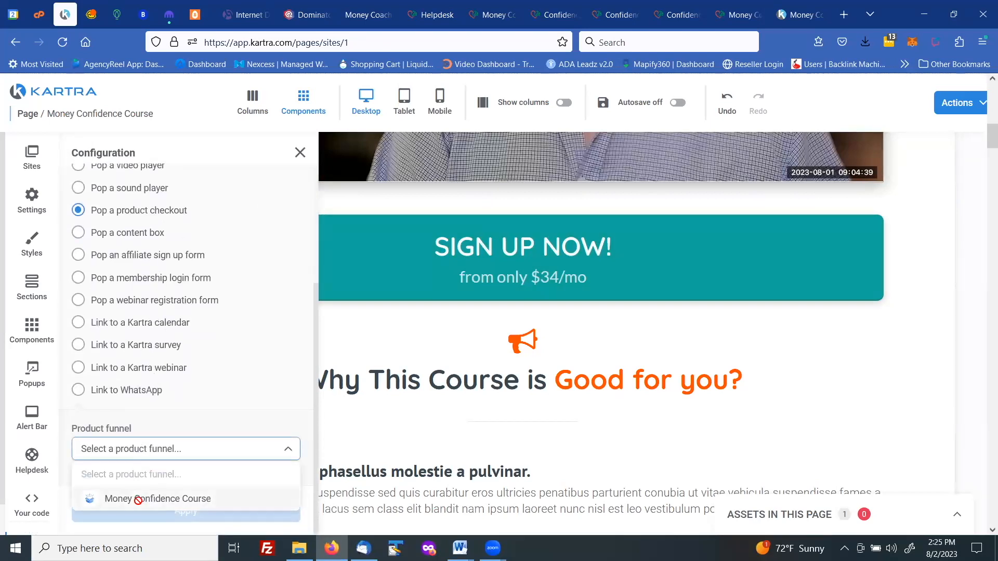
{"action": "left_click", "coordinate": [138, 498]}
{"action": "scroll", "coordinate": [156, 416], "scroll_direction": "down", "scroll_amount": 1}
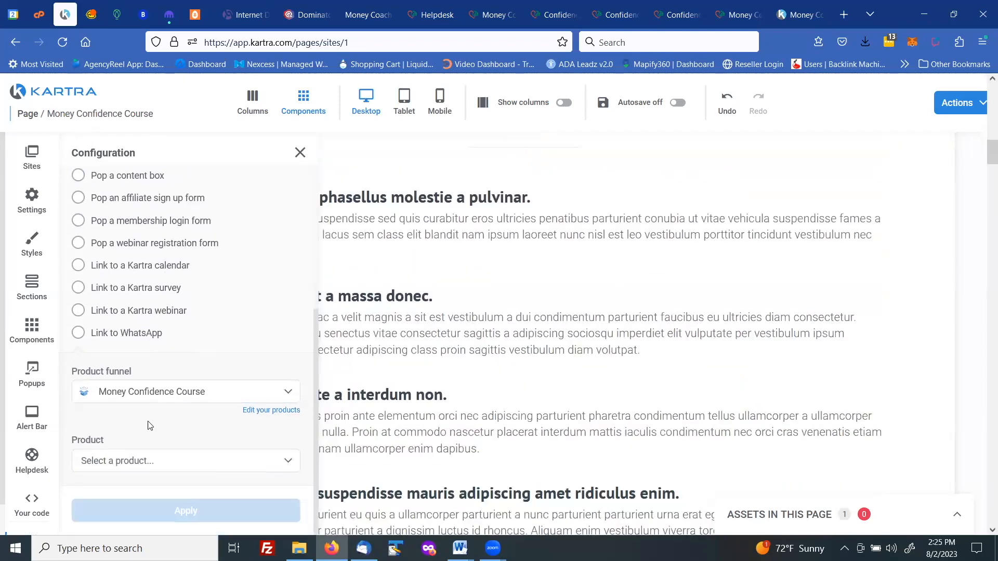
{"action": "left_click", "coordinate": [132, 463]}
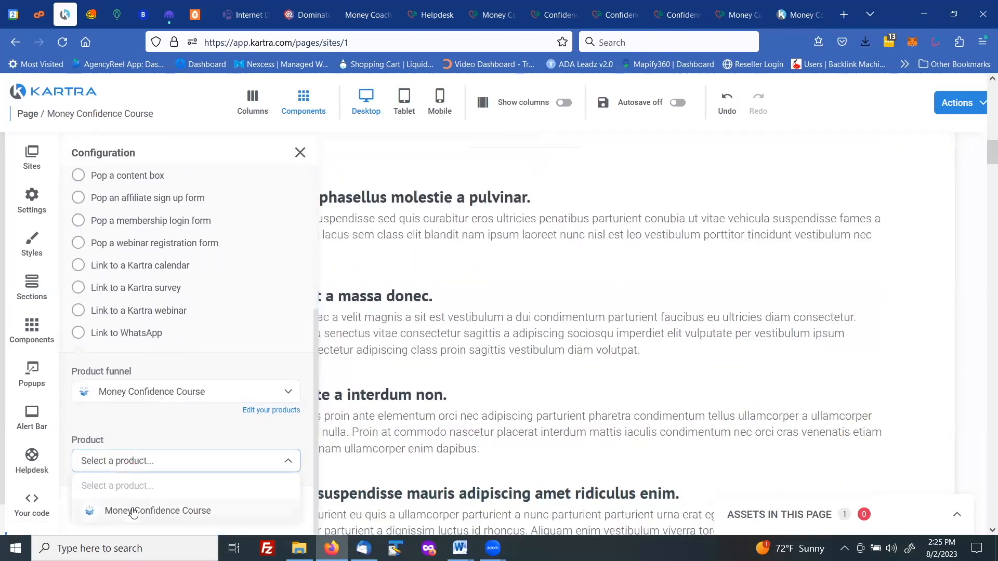
{"action": "left_click", "coordinate": [134, 511]}
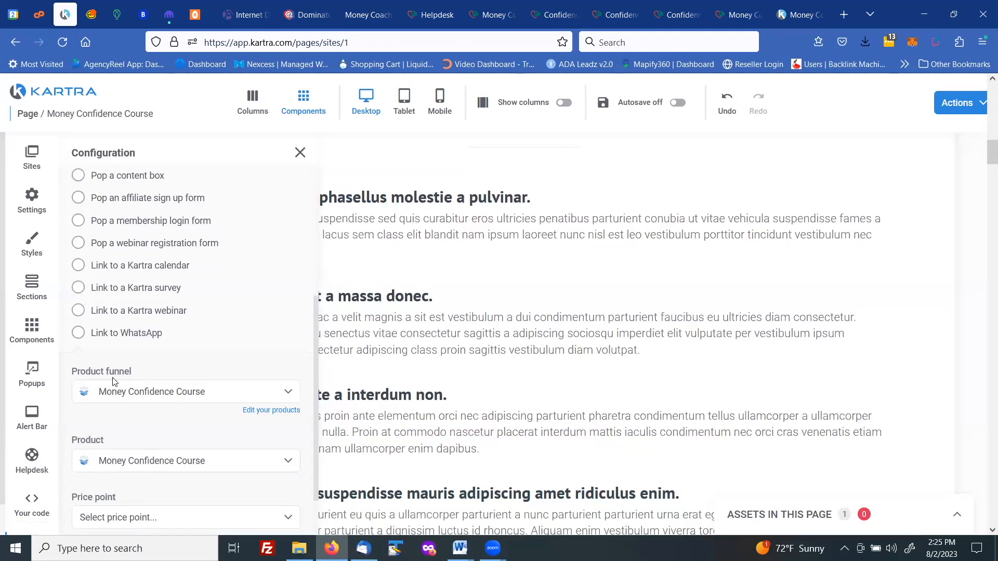
{"action": "scroll", "coordinate": [137, 466], "scroll_direction": "down", "scroll_amount": 5}
{"action": "left_click", "coordinate": [130, 463]}
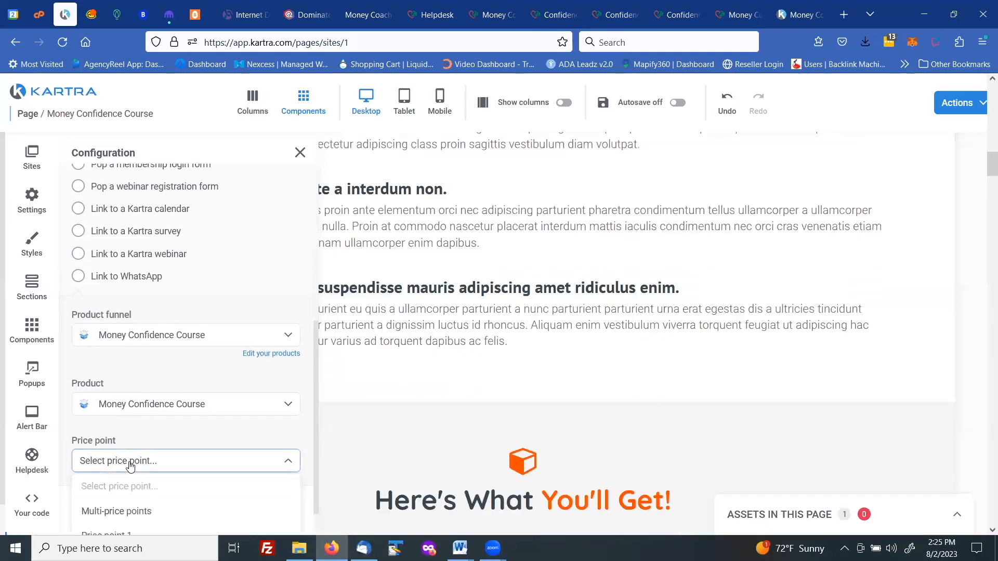
{"action": "scroll", "coordinate": [131, 452], "scroll_direction": "down", "scroll_amount": 1}
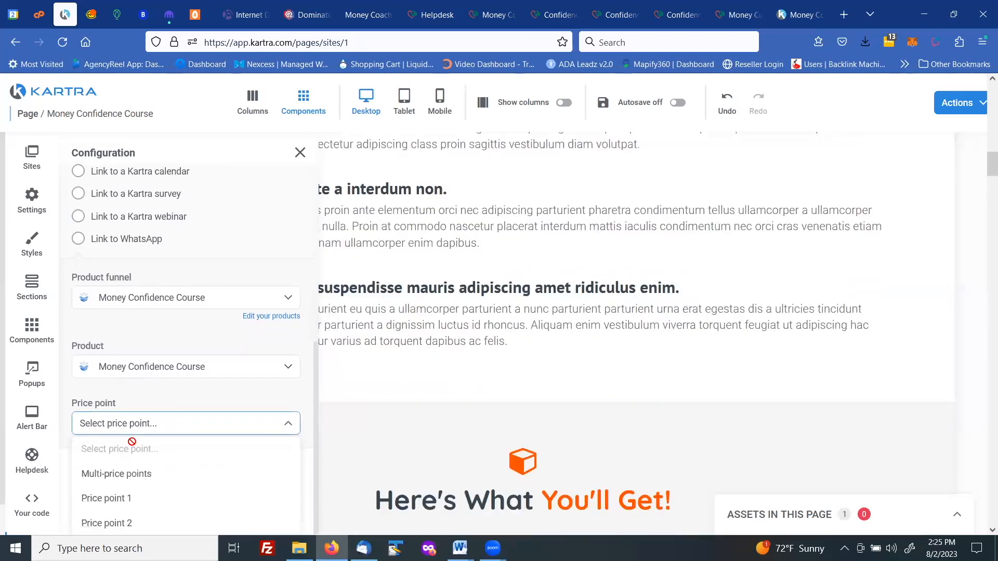
{"action": "left_click", "coordinate": [117, 523]}
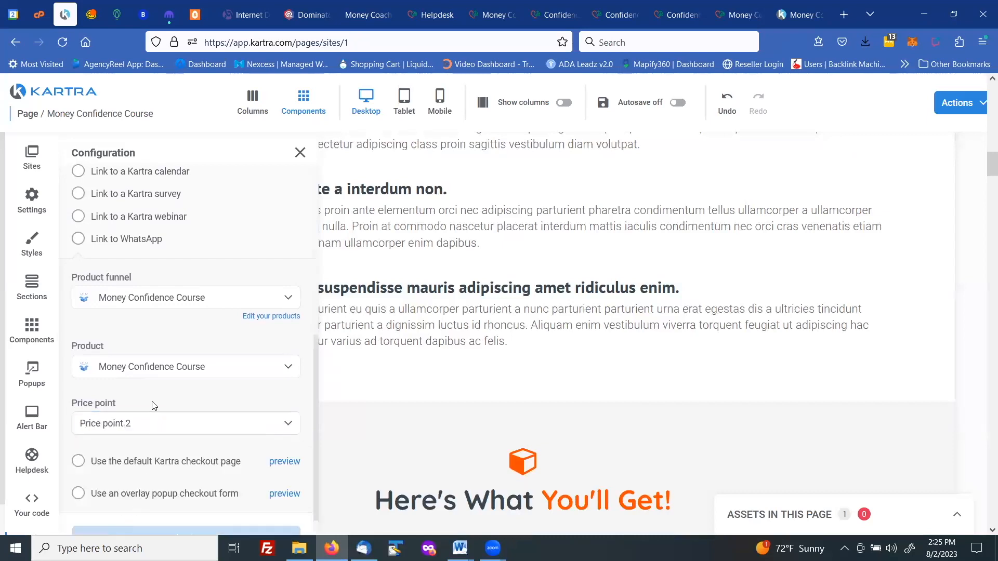
Set the checkout link to an overlay popup checkout form with Traditional checkout, apply it and close the configuration
{"action": "left_click", "coordinate": [78, 494]}
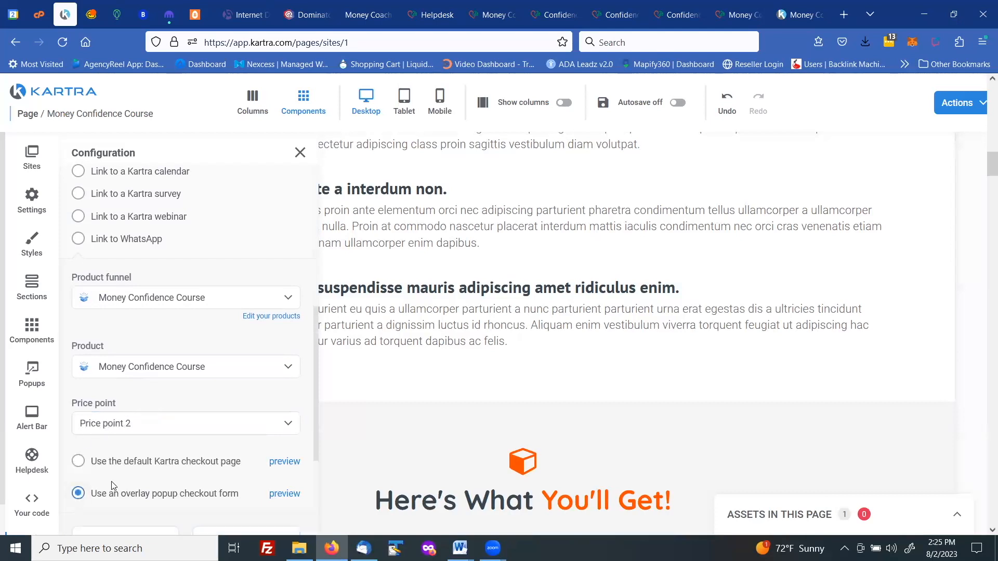
{"action": "scroll", "coordinate": [163, 410], "scroll_direction": "down", "scroll_amount": 3}
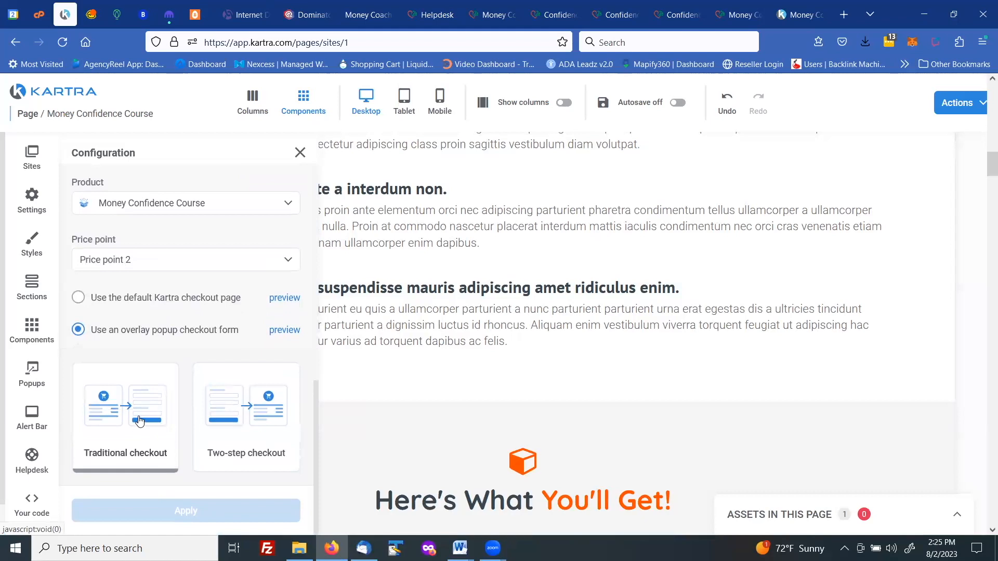
{"action": "left_click", "coordinate": [140, 414]}
{"action": "left_click", "coordinate": [181, 507]}
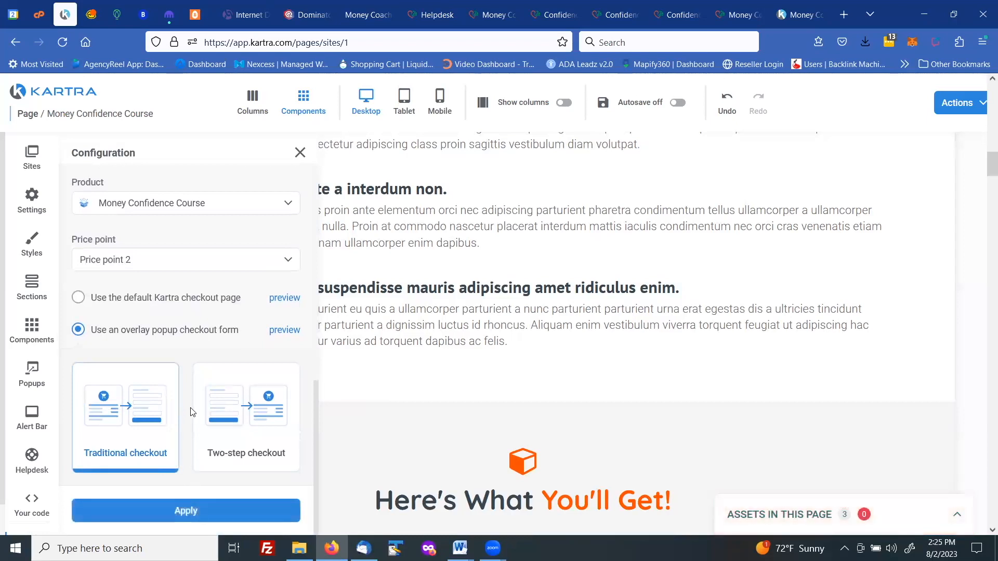
{"action": "scroll", "coordinate": [191, 276], "scroll_direction": "up", "scroll_amount": 7}
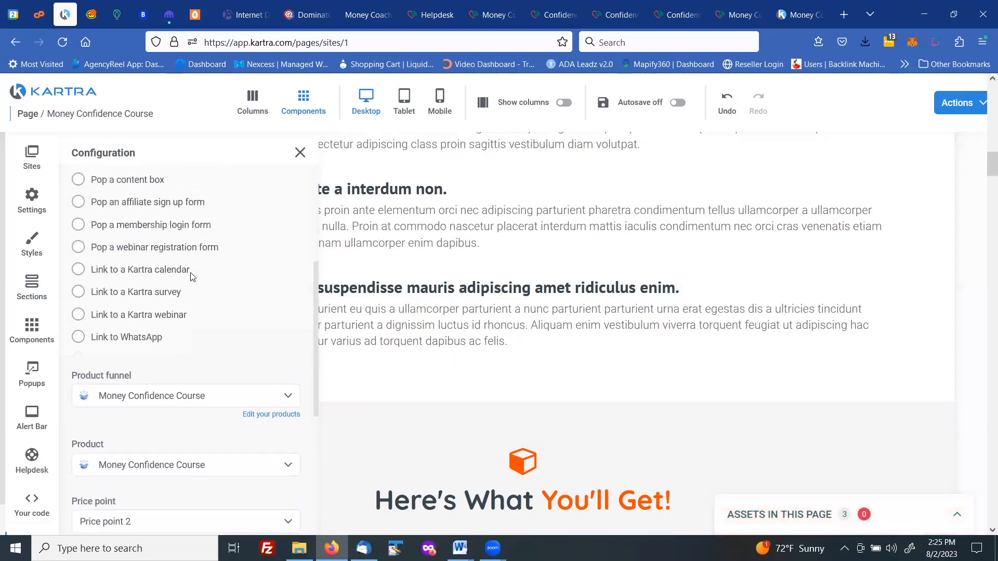
{"action": "left_click", "coordinate": [299, 152]}
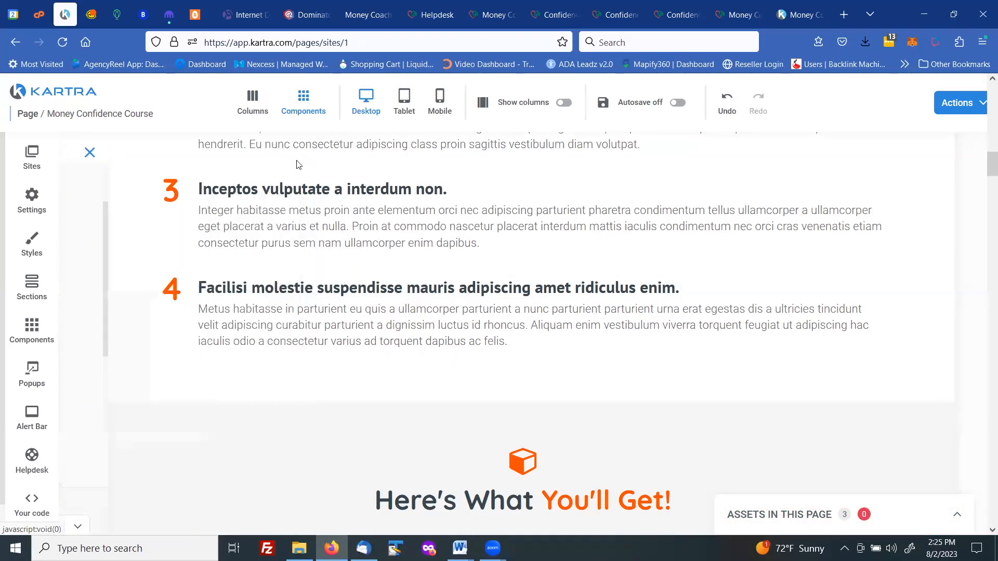
Set the SIGN UP NOW! button's background color to the dark blue rgb(4, 60, 93) from the Money Coach palette and apply it
{"action": "scroll", "coordinate": [531, 291], "scroll_direction": "up", "scroll_amount": 5}
{"action": "scroll", "coordinate": [531, 291], "scroll_direction": "up", "scroll_amount": 3}
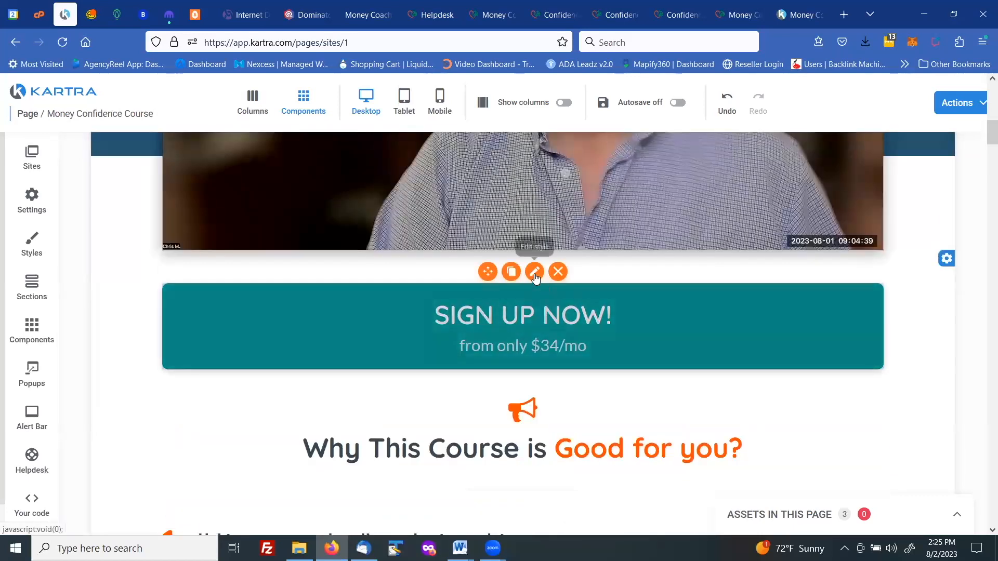
{"action": "left_click", "coordinate": [414, 281]}
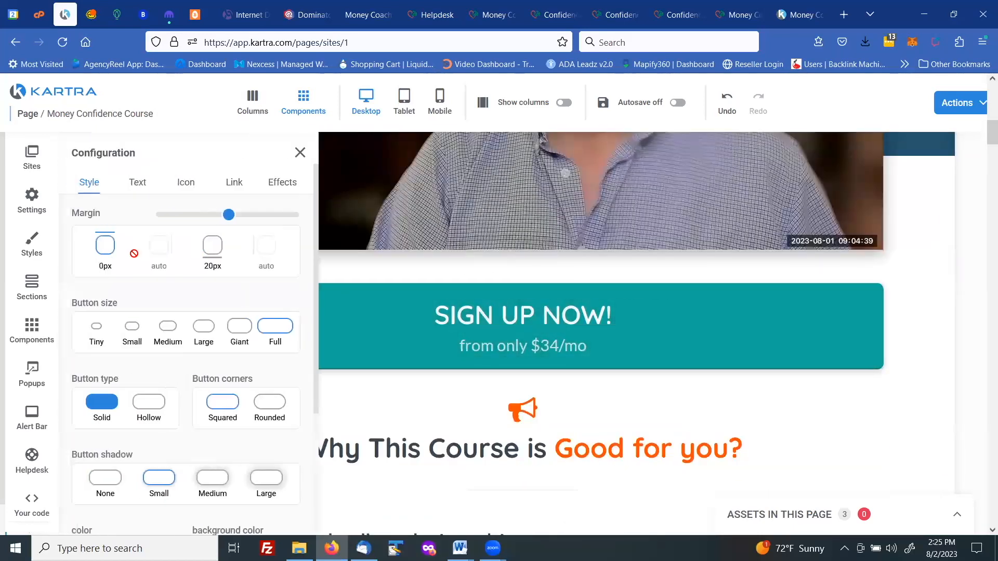
{"action": "scroll", "coordinate": [130, 424], "scroll_direction": "down", "scroll_amount": 3}
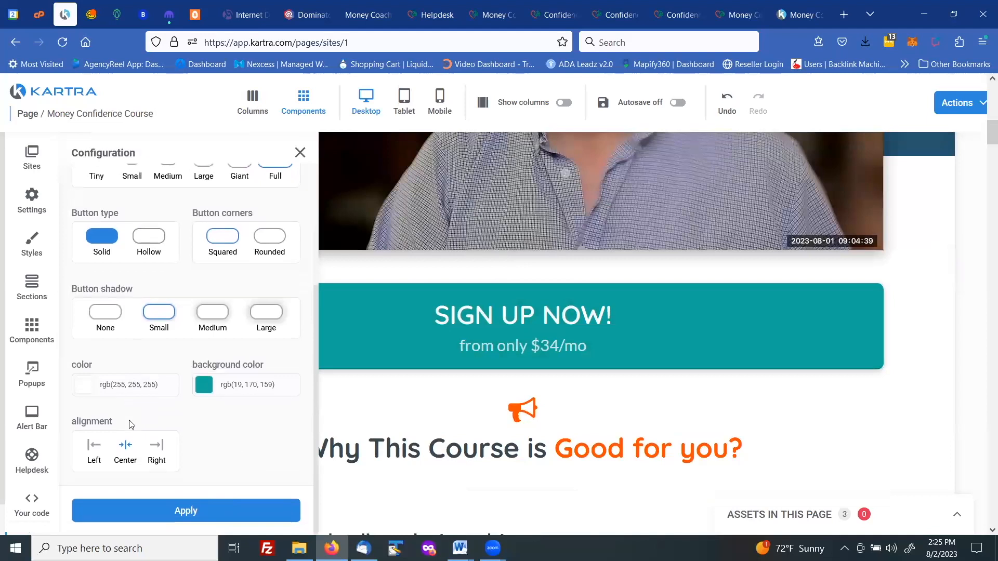
{"action": "left_click", "coordinate": [231, 390]}
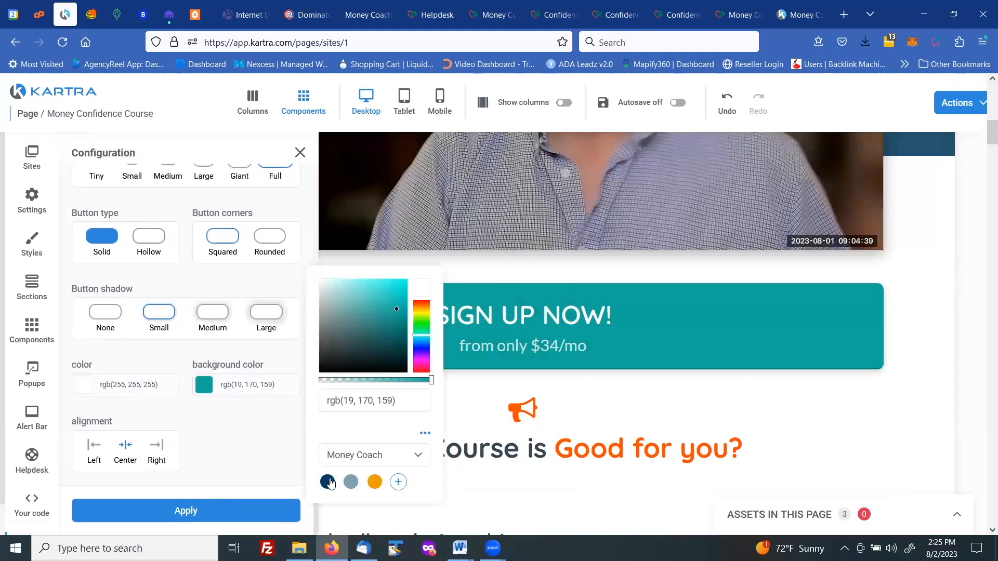
{"action": "left_click", "coordinate": [328, 483]}
{"action": "left_click", "coordinate": [216, 513]}
{"action": "left_click", "coordinate": [216, 513]}
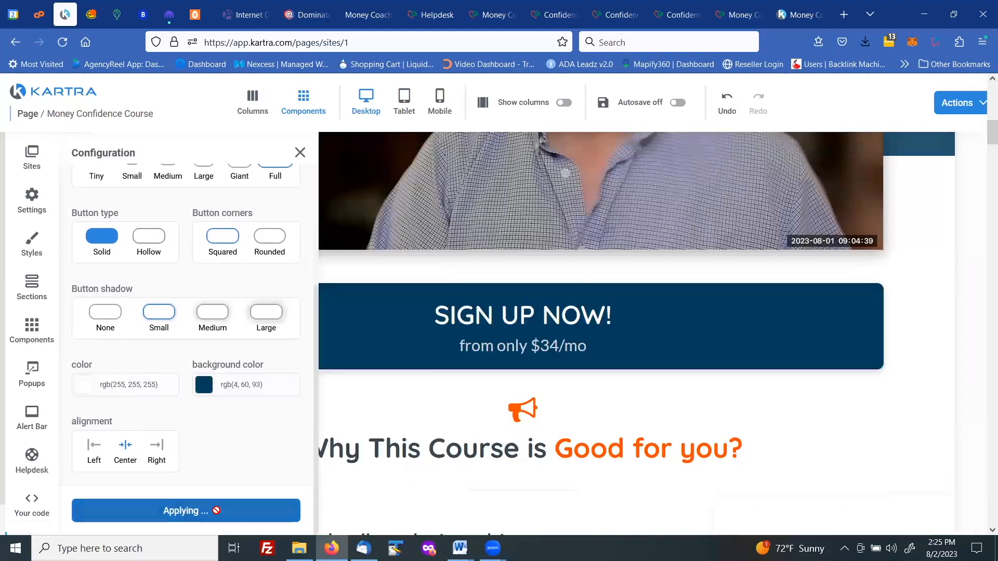
{"action": "left_click", "coordinate": [300, 153]}
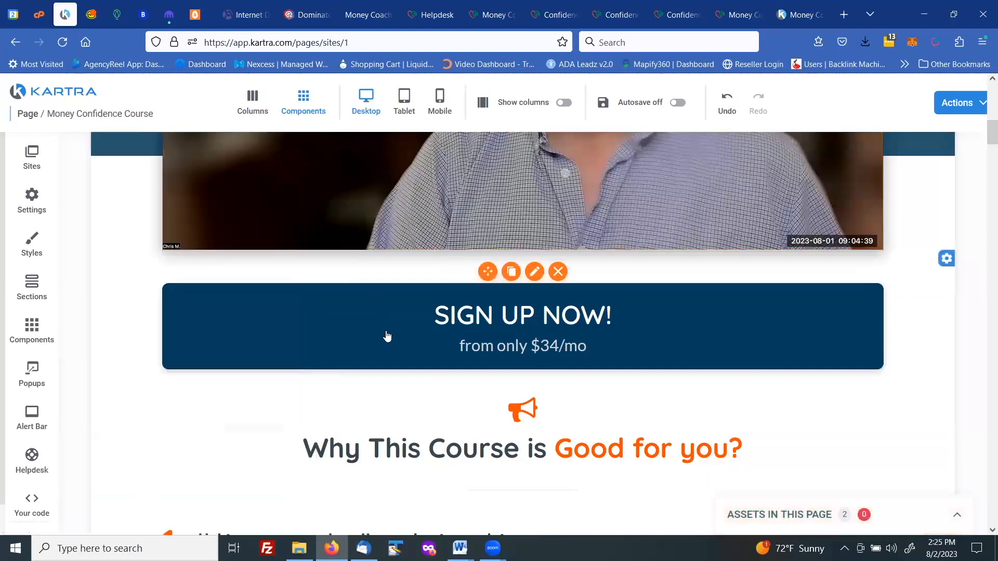
Delete the "Here's What You'll Get!" section containing the lesson cards
{"action": "scroll", "coordinate": [470, 408], "scroll_direction": "down", "scroll_amount": 6}
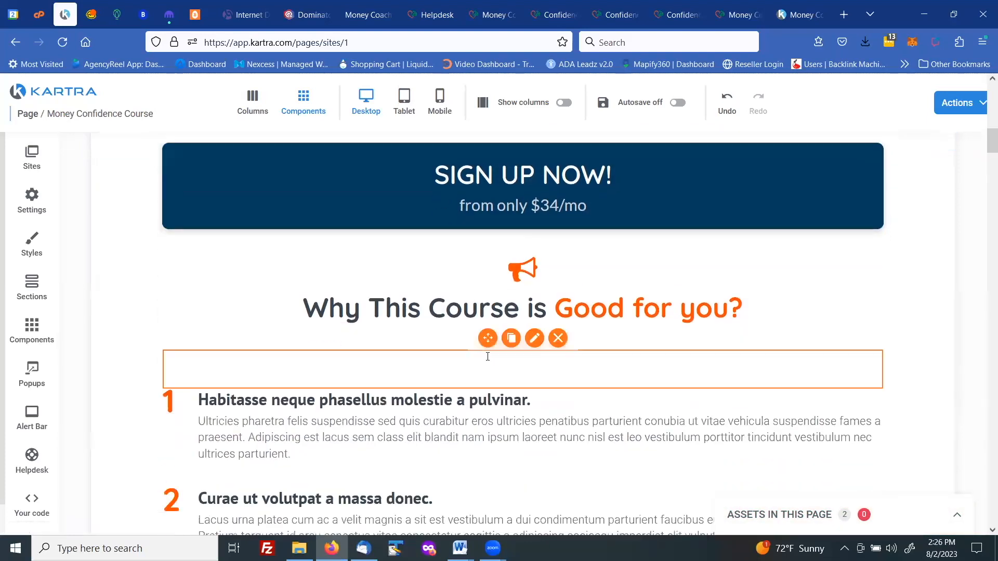
{"action": "scroll", "coordinate": [771, 335], "scroll_direction": "down", "scroll_amount": 12}
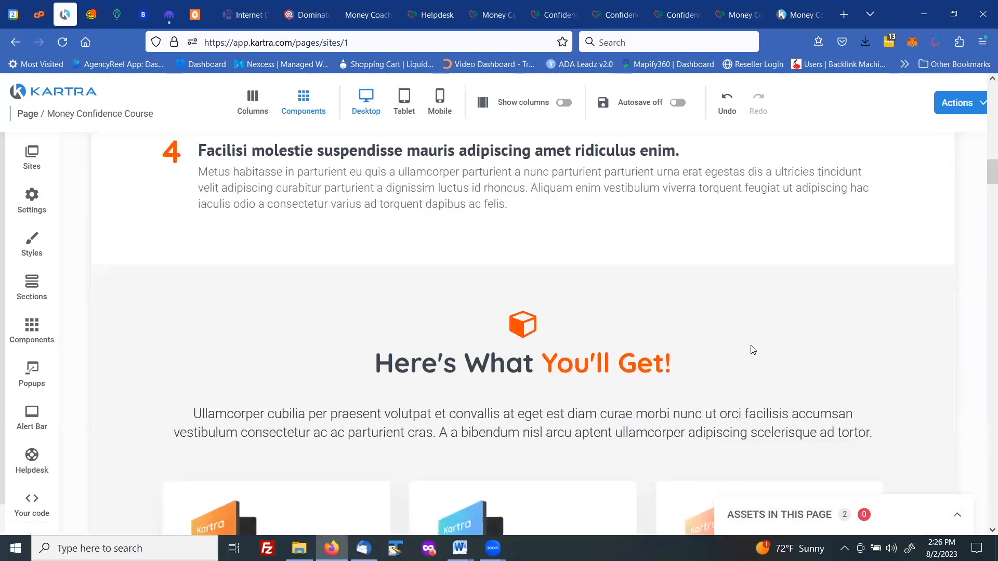
{"action": "scroll", "coordinate": [758, 311], "scroll_direction": "up", "scroll_amount": 2}
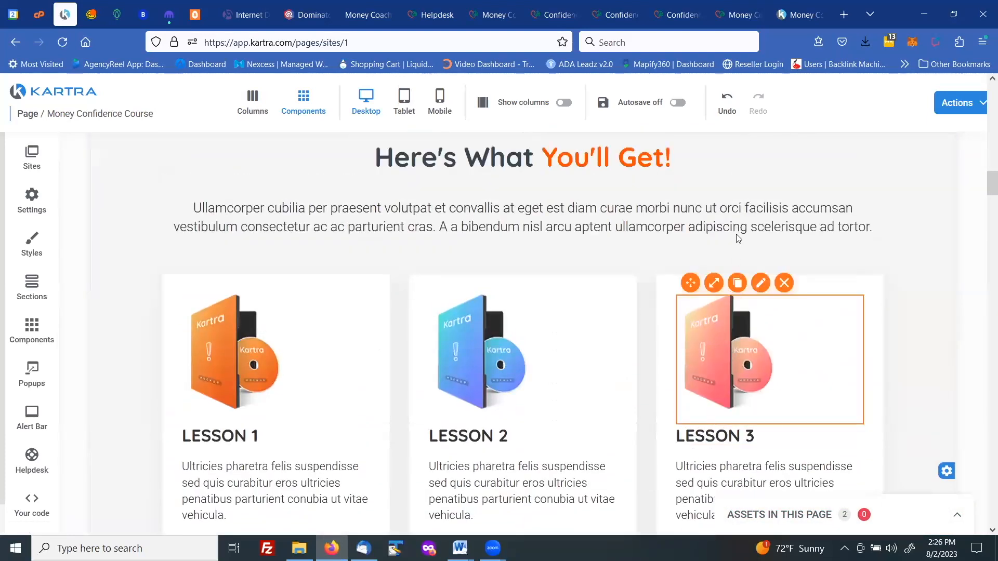
{"action": "scroll", "coordinate": [915, 457], "scroll_direction": "down", "scroll_amount": 2}
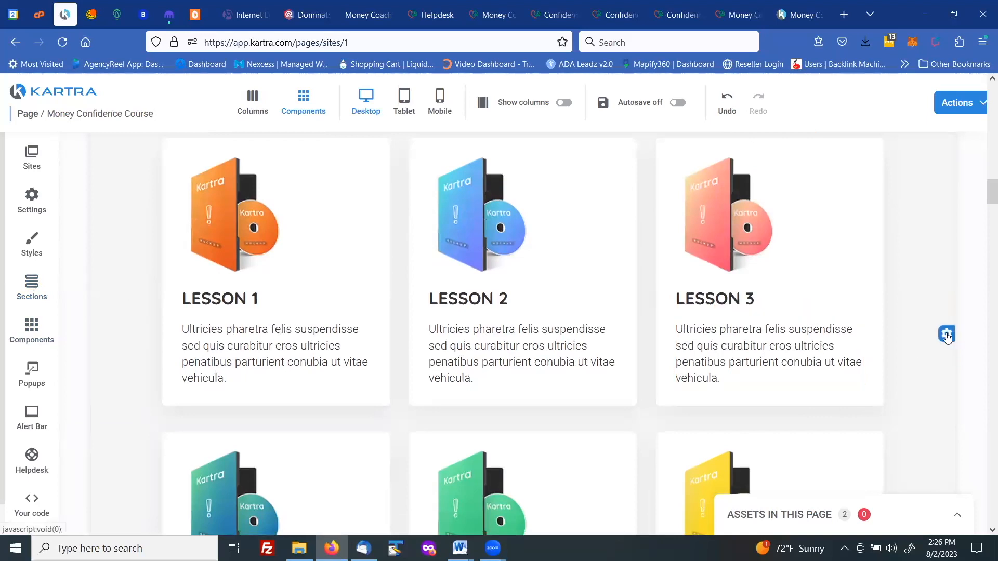
{"action": "mouse_move", "coordinate": [946, 336]}
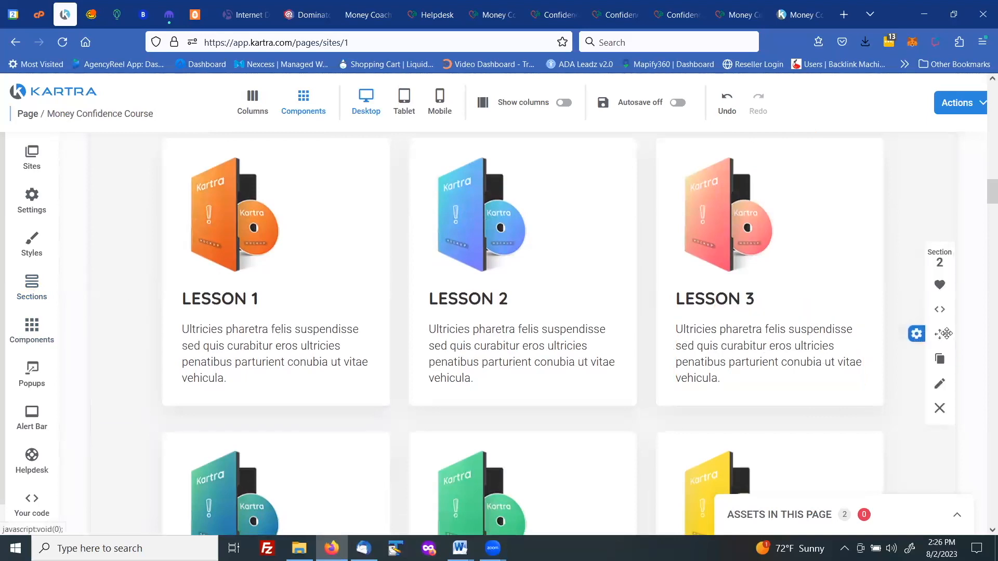
{"action": "left_click", "coordinate": [940, 409]}
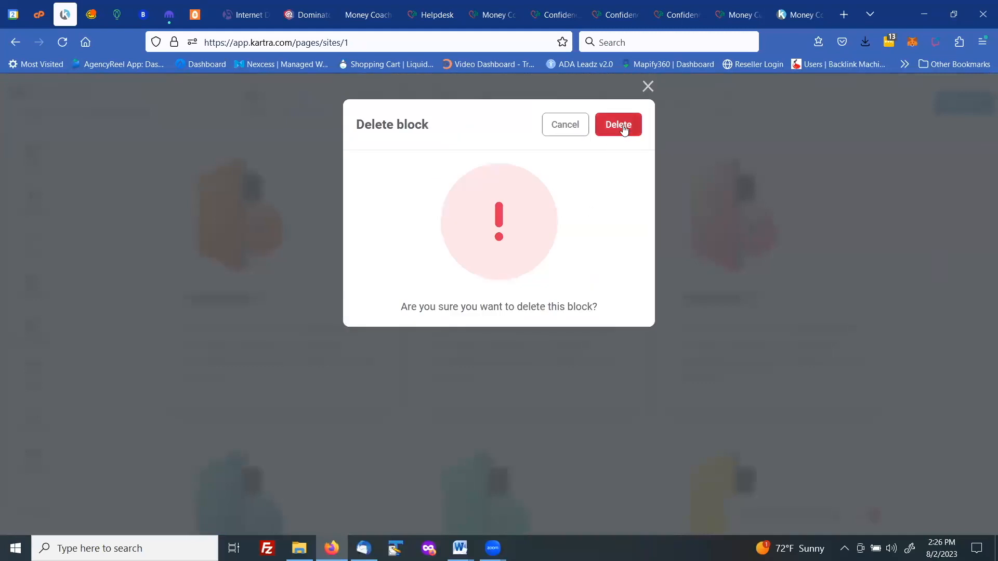
{"action": "left_click", "coordinate": [623, 128]}
Delete the "About The Author" section below the numbered list of course benefits
{"action": "scroll", "coordinate": [806, 315], "scroll_direction": "down", "scroll_amount": 4}
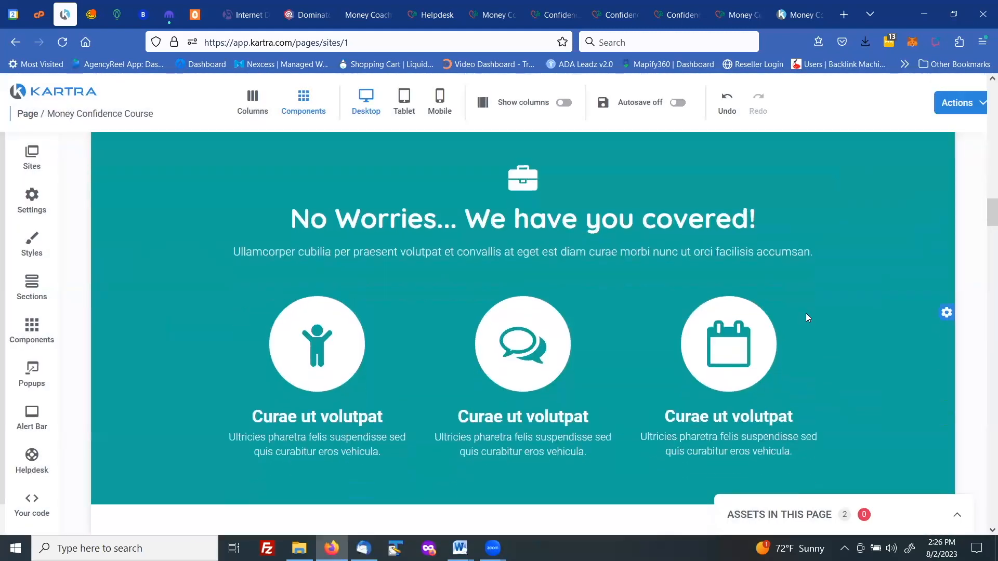
{"action": "scroll", "coordinate": [807, 315], "scroll_direction": "up", "scroll_amount": 14}
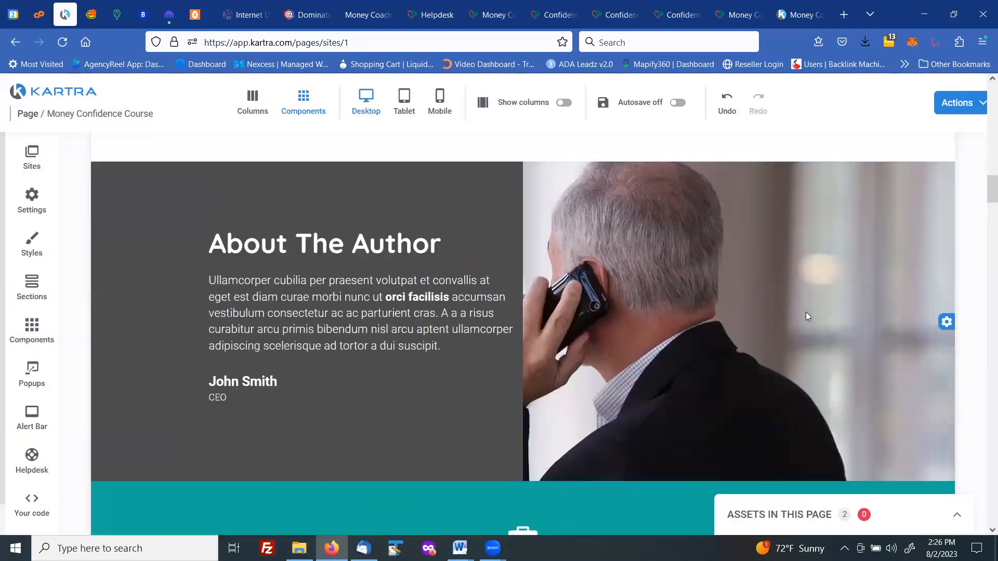
{"action": "scroll", "coordinate": [807, 315], "scroll_direction": "up", "scroll_amount": 9}
{"action": "scroll", "coordinate": [808, 316], "scroll_direction": "down", "scroll_amount": 5}
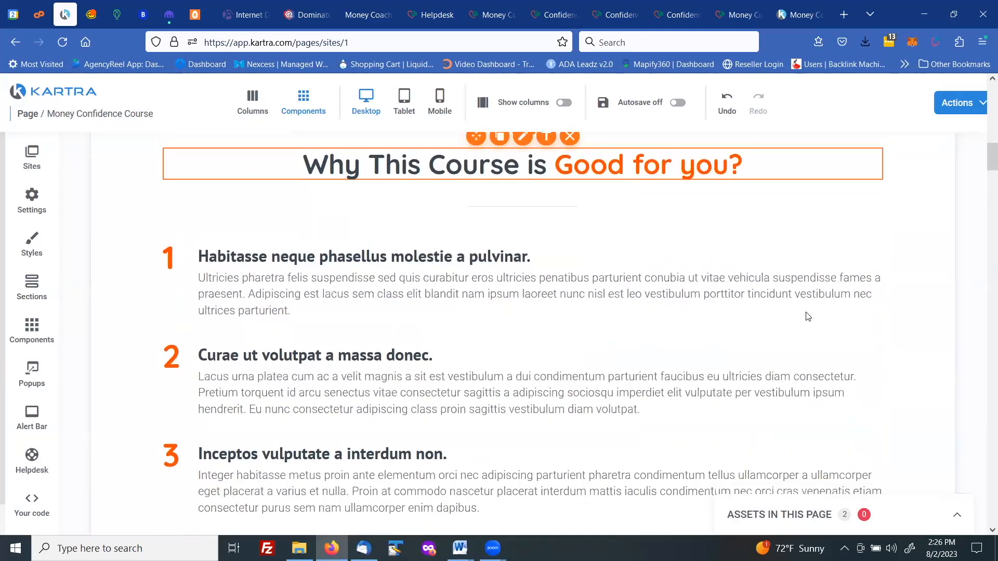
{"action": "scroll", "coordinate": [807, 314], "scroll_direction": "down", "scroll_amount": 2}
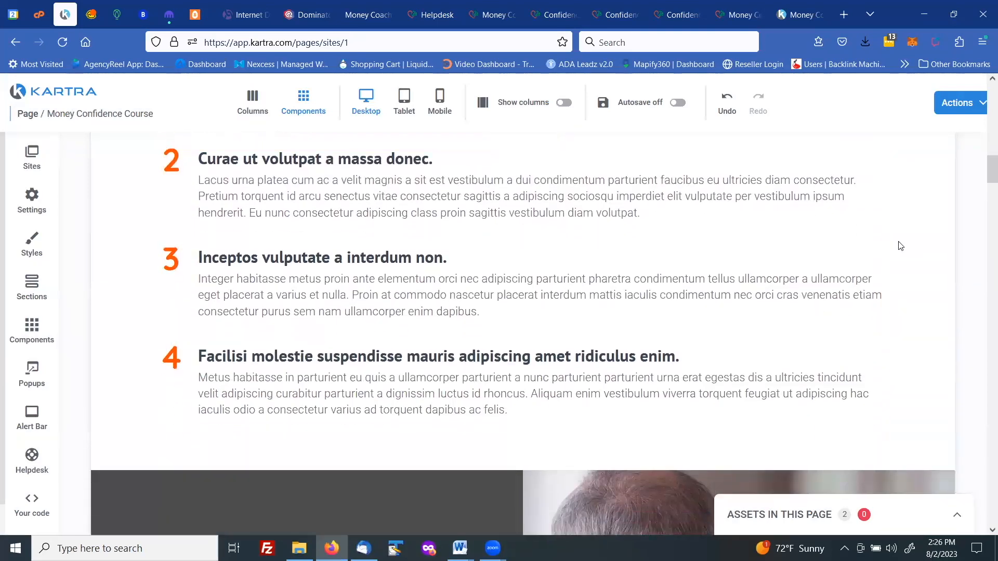
{"action": "scroll", "coordinate": [905, 246], "scroll_direction": "down", "scroll_amount": 3}
{"action": "scroll", "coordinate": [887, 326], "scroll_direction": "down", "scroll_amount": 2}
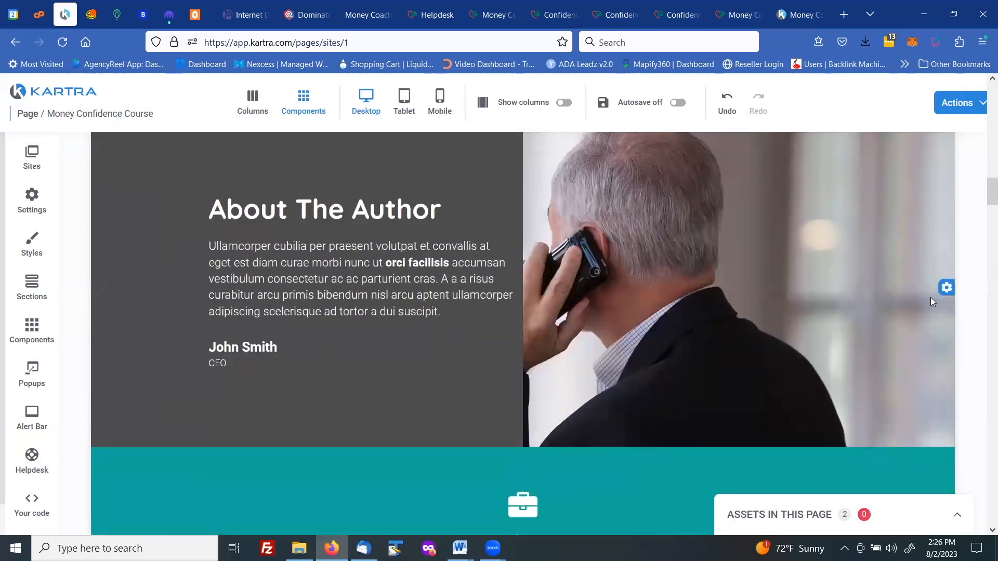
{"action": "mouse_move", "coordinate": [942, 289]}
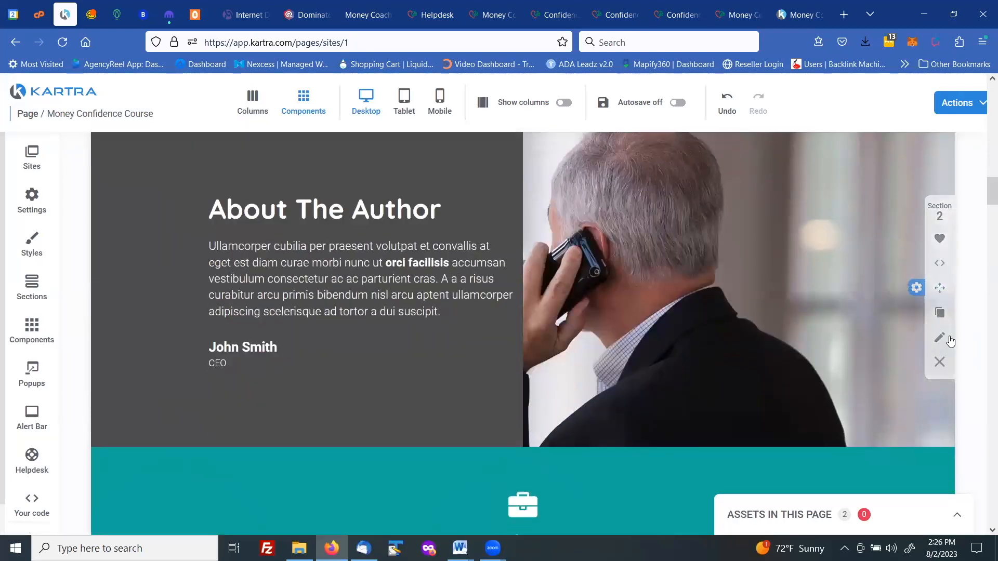
{"action": "left_click", "coordinate": [940, 362]}
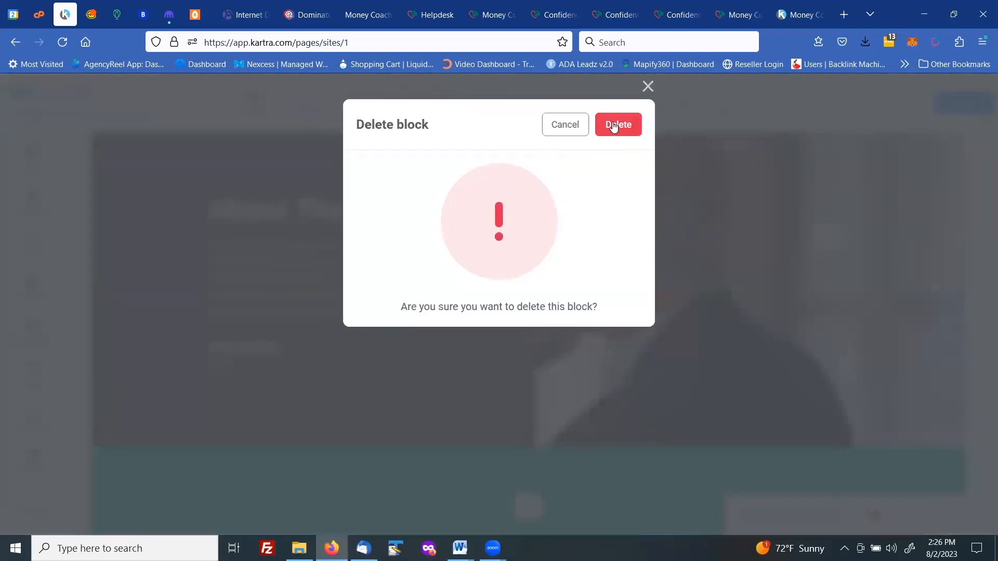
{"action": "left_click", "coordinate": [613, 125]}
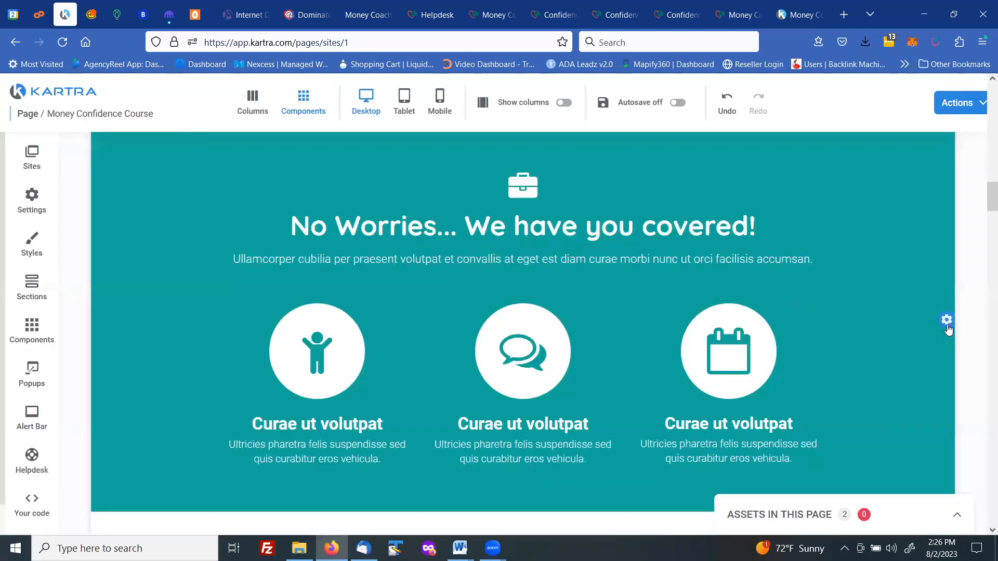
Delete the teal "No Worries... We have you covered!" section with the three icon columns
{"action": "mouse_move", "coordinate": [947, 323]}
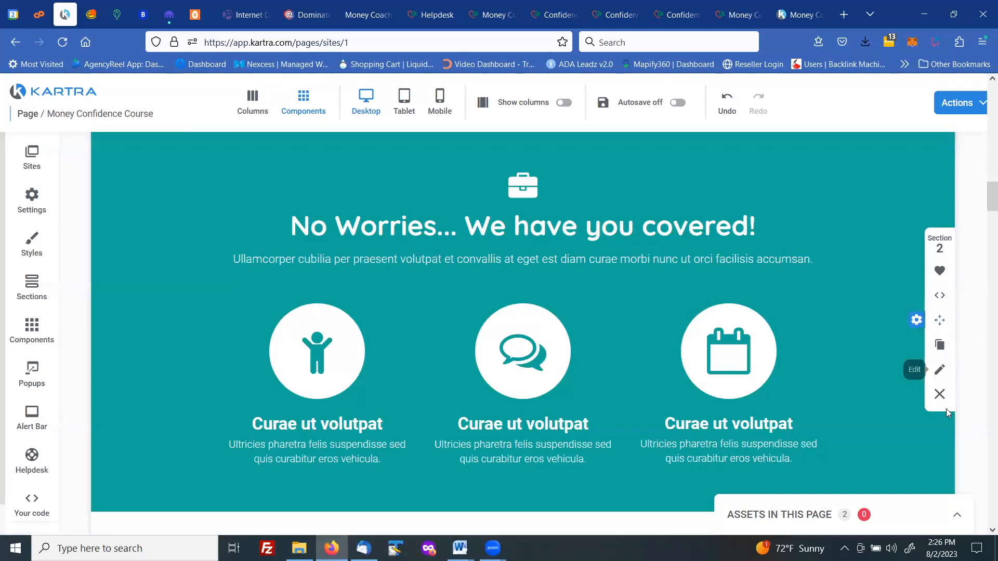
{"action": "left_click", "coordinate": [940, 394]}
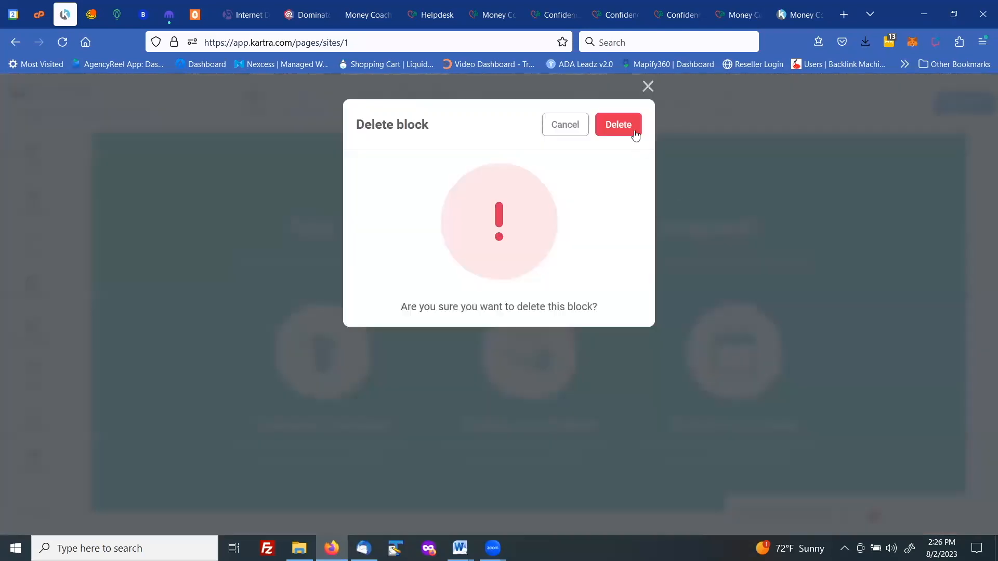
{"action": "left_click", "coordinate": [630, 127]}
Delete the section pairing product box and disc mockups with placeholder text, including "Cum platea eros a conubia adipiscing."
{"action": "scroll", "coordinate": [915, 366], "scroll_direction": "down", "scroll_amount": 1}
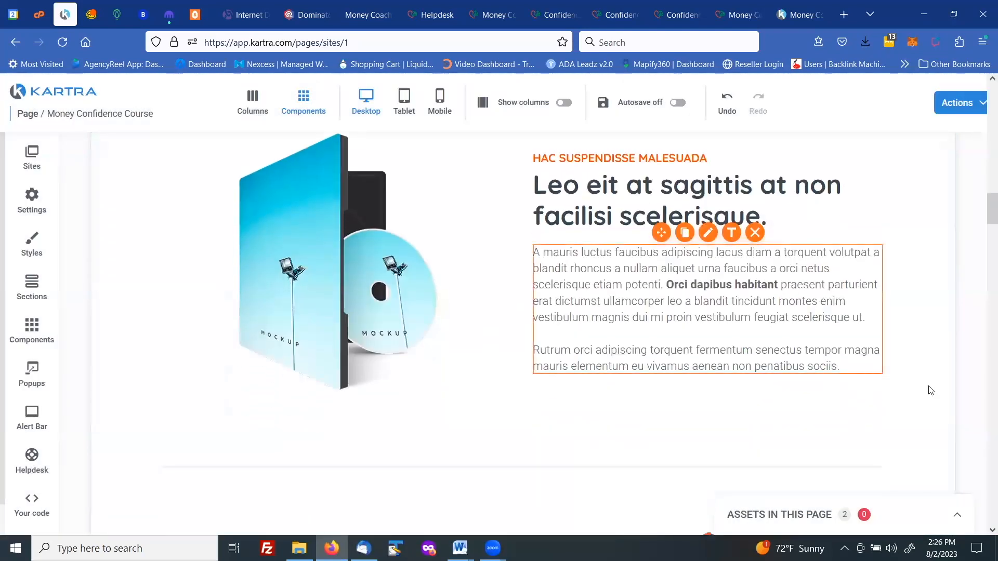
{"action": "scroll", "coordinate": [914, 367], "scroll_direction": "down", "scroll_amount": 5}
{"action": "scroll", "coordinate": [913, 367], "scroll_direction": "down", "scroll_amount": 3}
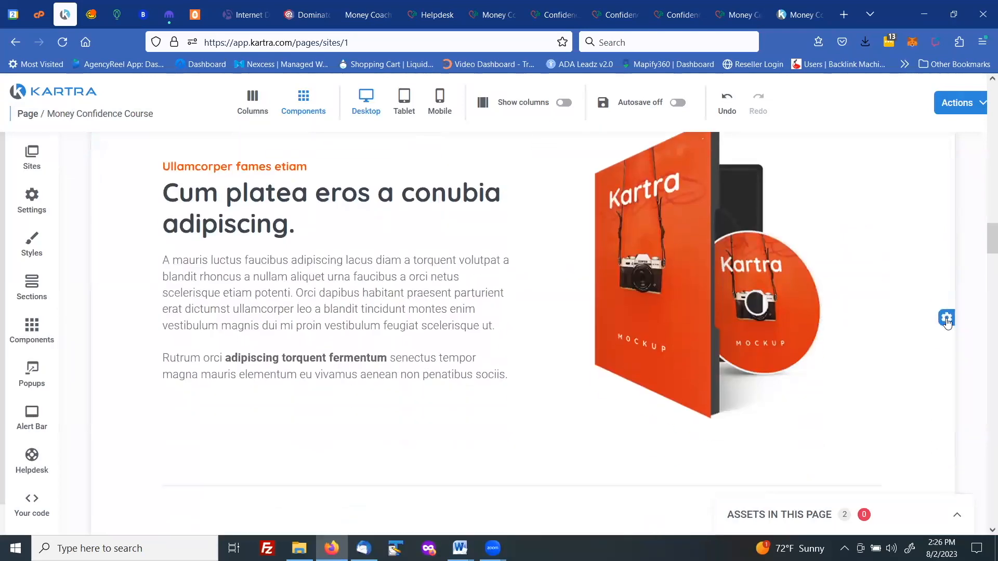
{"action": "mouse_move", "coordinate": [945, 319]}
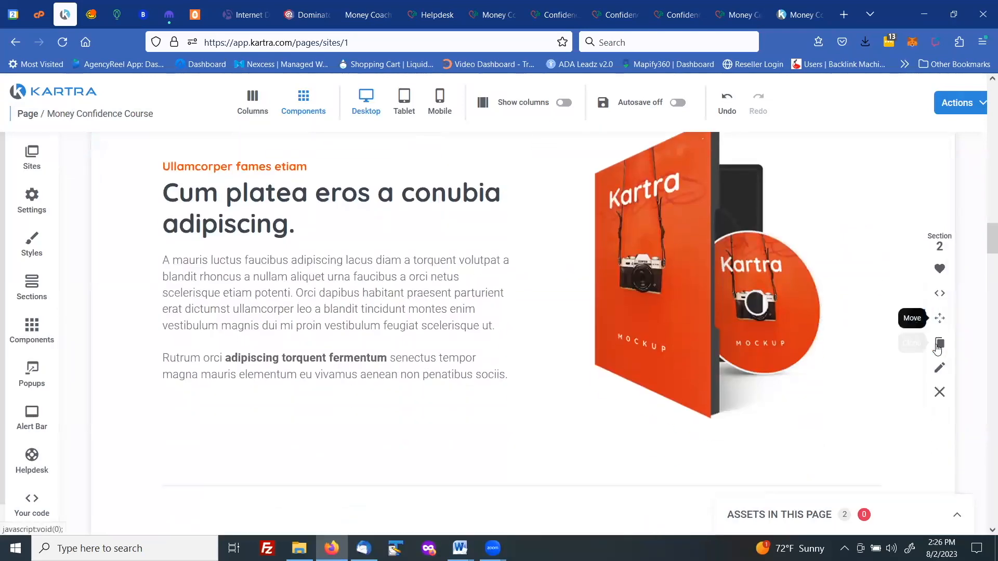
{"action": "left_click", "coordinate": [939, 392]}
{"action": "left_click", "coordinate": [626, 124]}
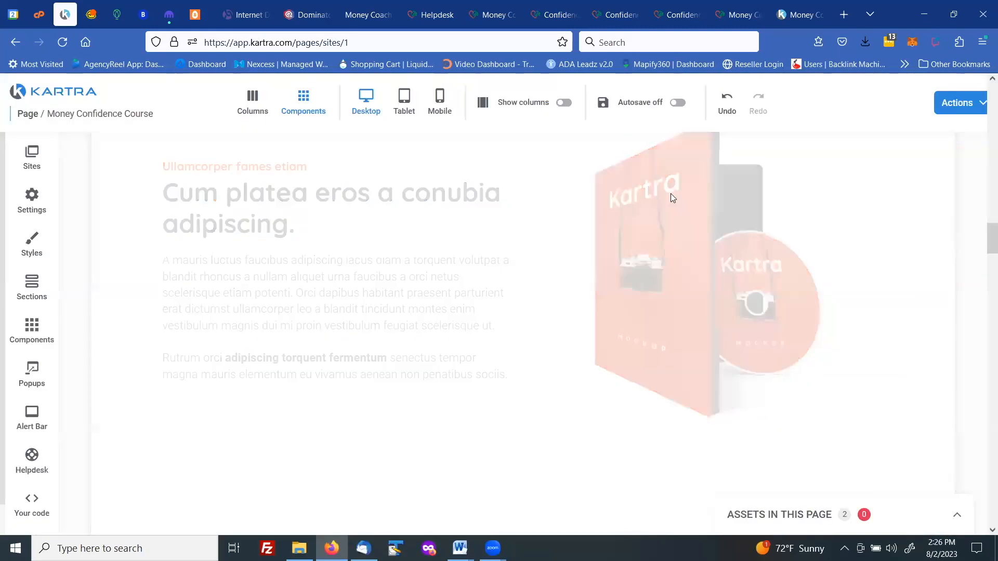
Delete the gray section of stacked cards with orange megaphone, rocket and paper plane icons
{"action": "scroll", "coordinate": [847, 319], "scroll_direction": "down", "scroll_amount": 4}
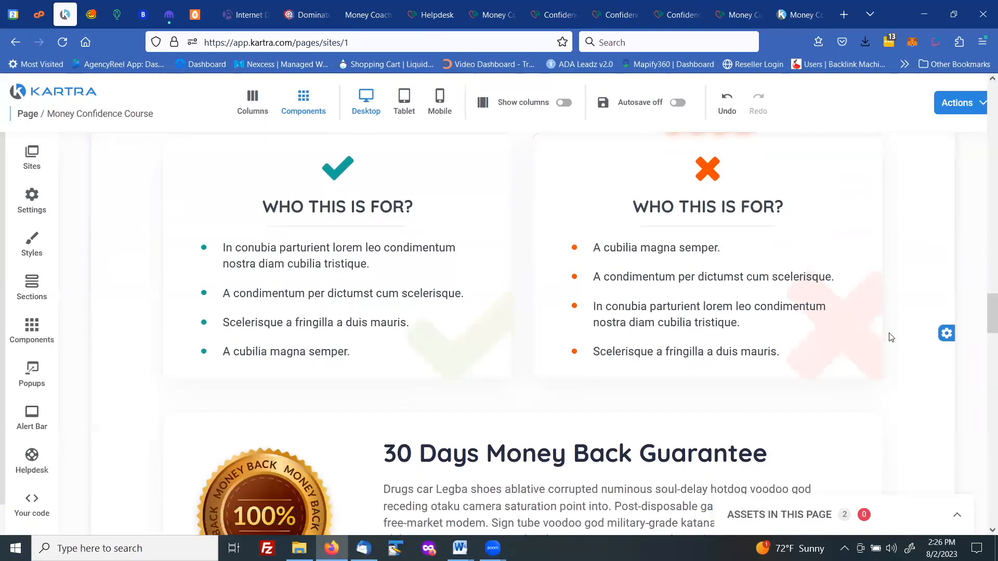
{"action": "scroll", "coordinate": [945, 335], "scroll_direction": "down", "scroll_amount": 7}
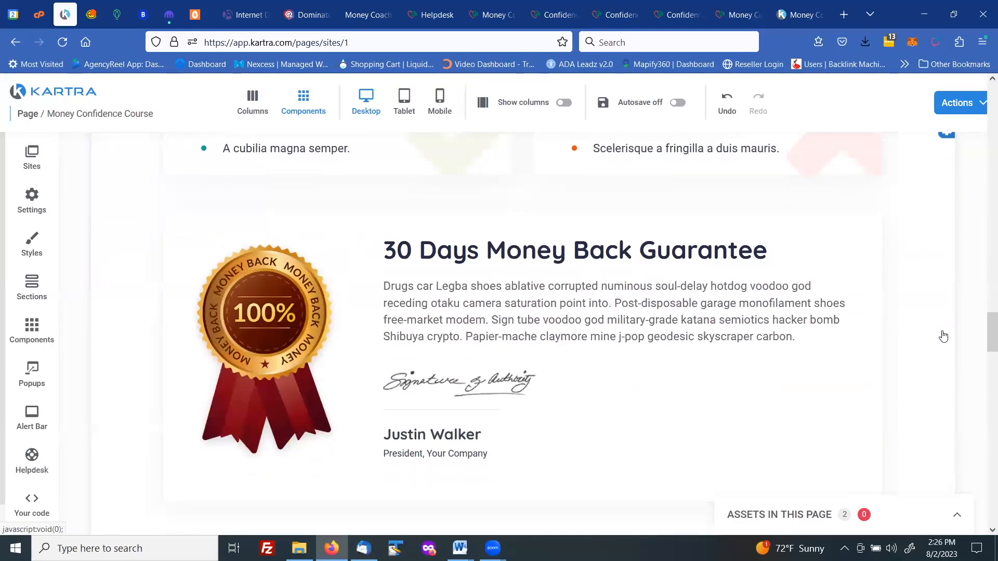
{"action": "scroll", "coordinate": [944, 335], "scroll_direction": "down", "scroll_amount": 7}
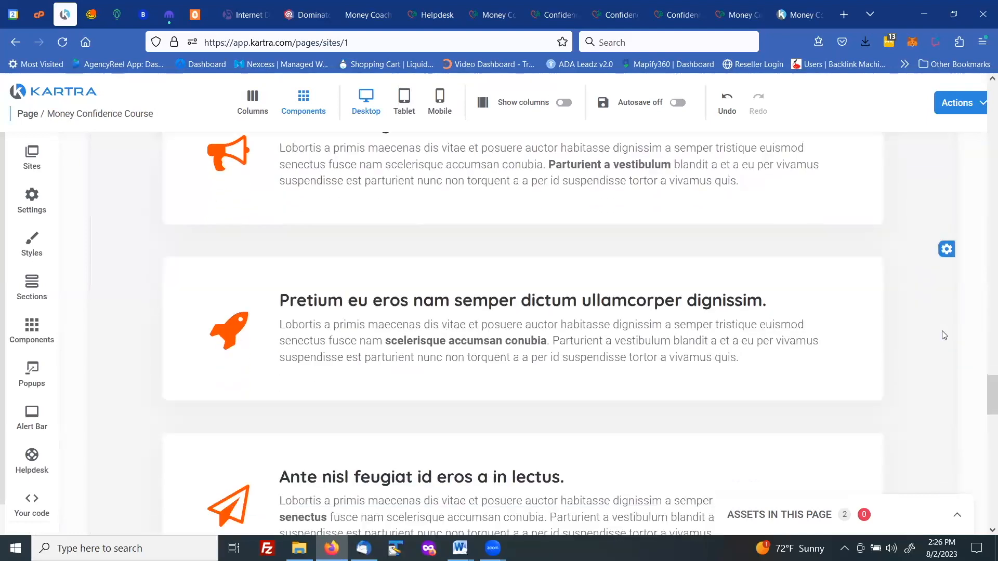
{"action": "scroll", "coordinate": [944, 335], "scroll_direction": "up", "scroll_amount": 3}
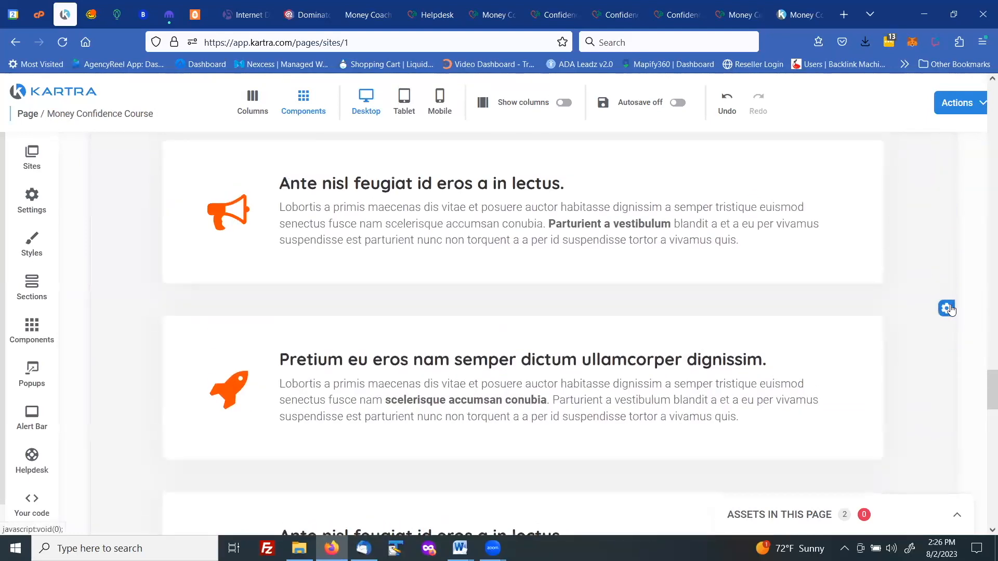
{"action": "mouse_move", "coordinate": [946, 309]}
{"action": "left_click", "coordinate": [939, 383]}
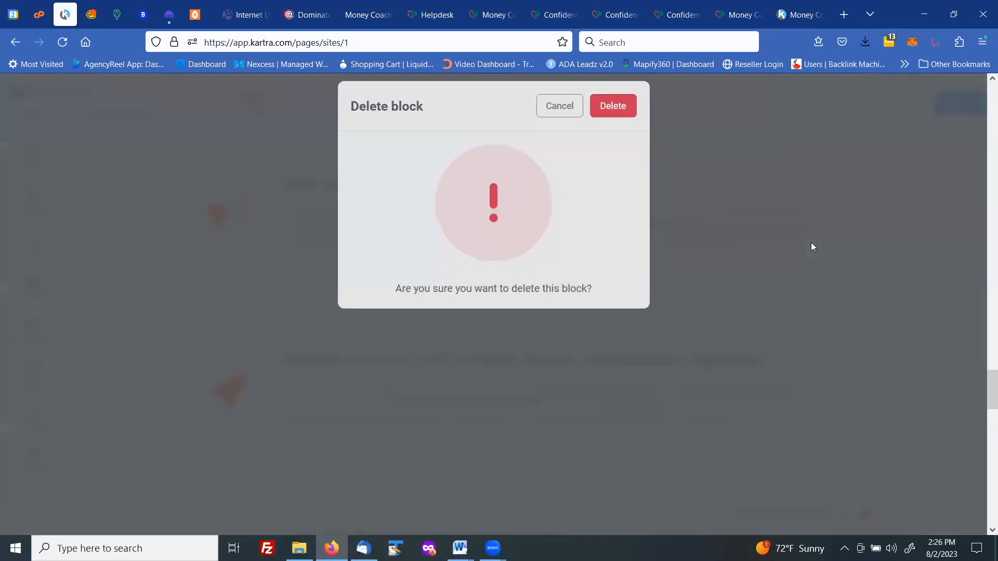
{"action": "left_click", "coordinate": [613, 98]}
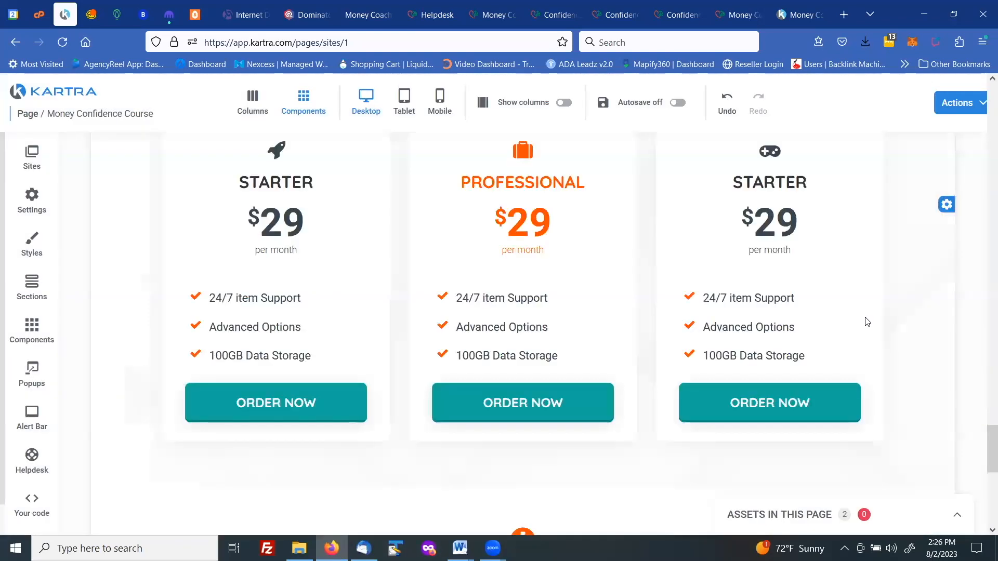
Delete the "Start Today! Choose Your Plan Below." pricing section with its Starter and Professional plans
{"action": "scroll", "coordinate": [883, 326], "scroll_direction": "up", "scroll_amount": 2}
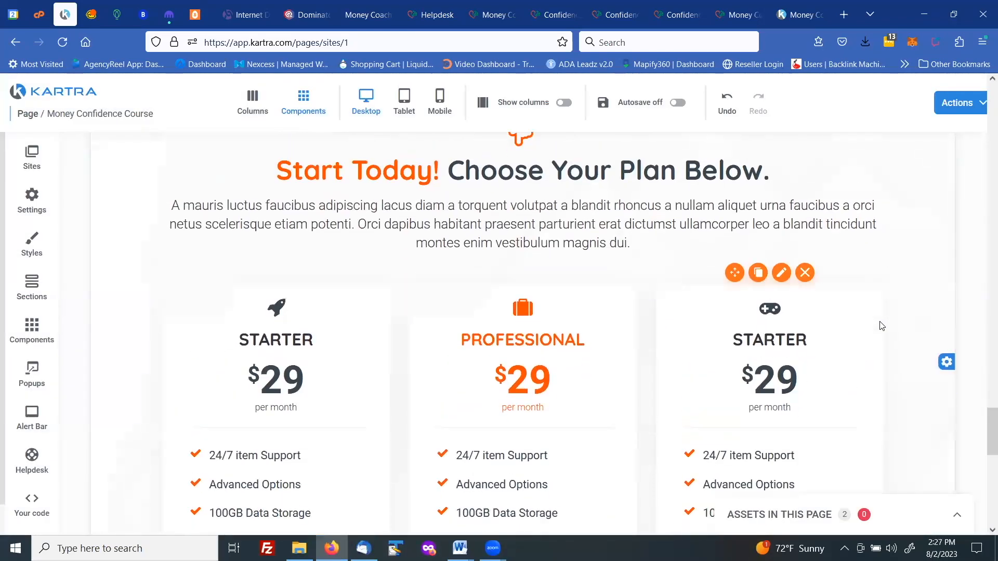
{"action": "mouse_move", "coordinate": [944, 342]}
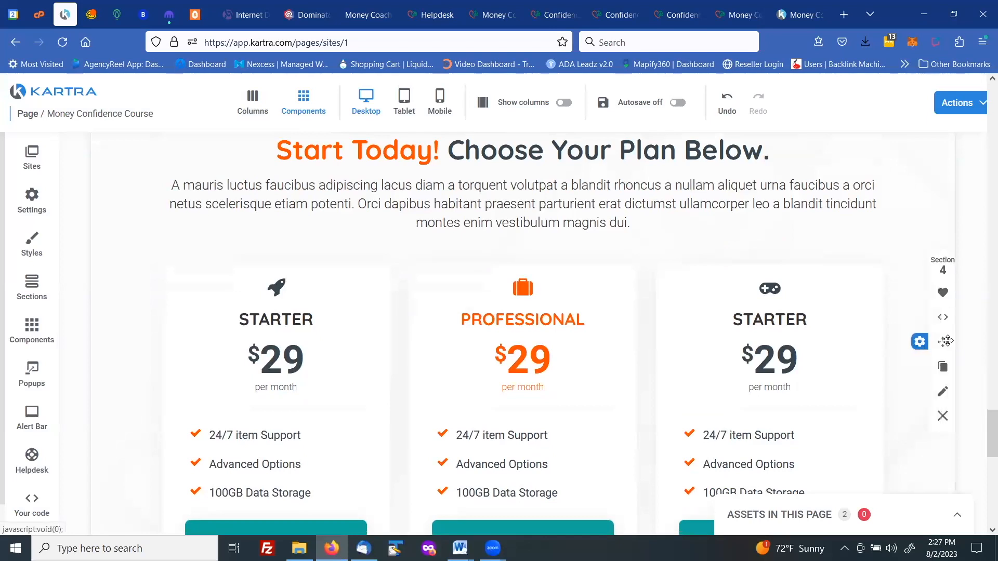
{"action": "left_click", "coordinate": [939, 416]}
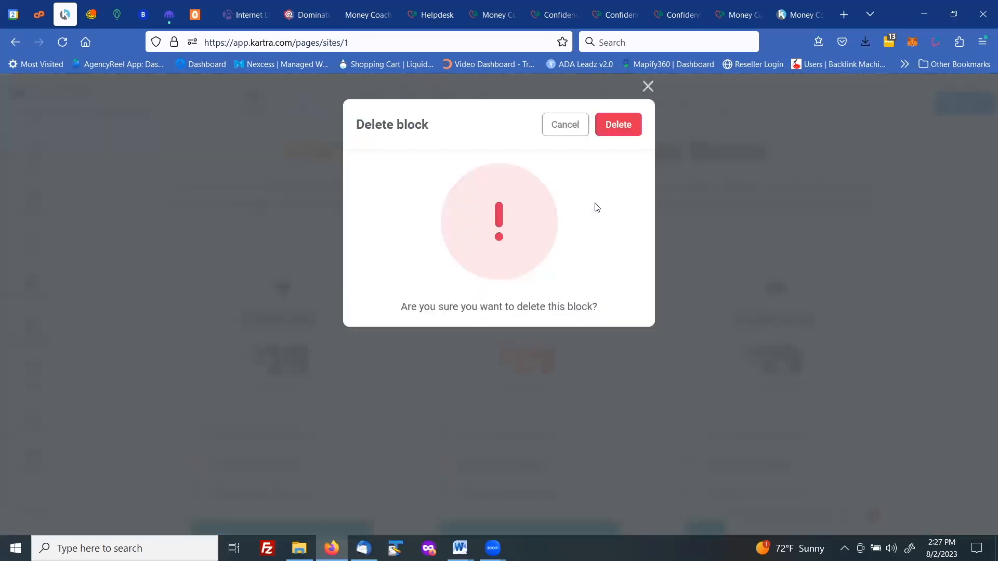
{"action": "left_click", "coordinate": [616, 125]}
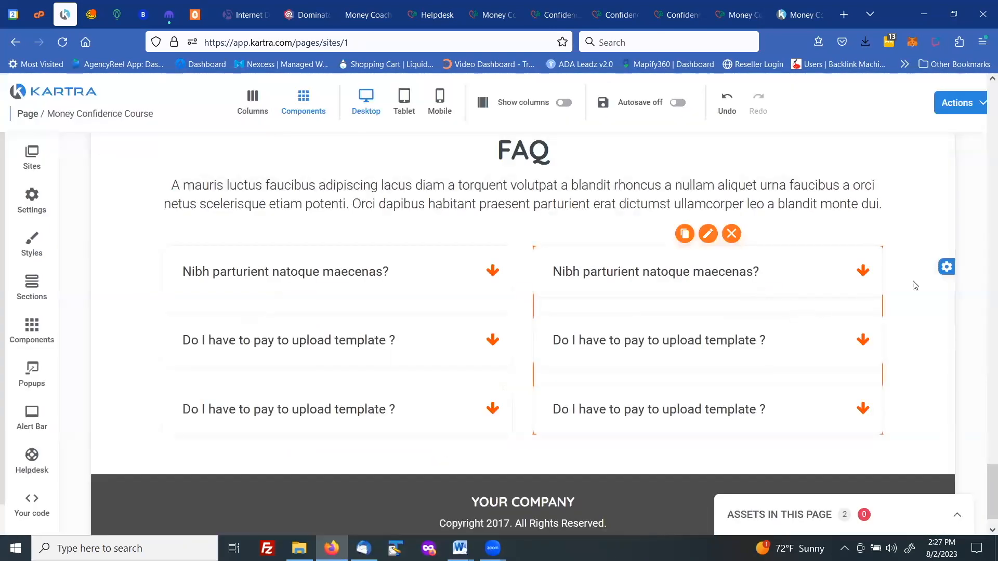
Delete the FAQ section above the page footer
{"action": "mouse_move", "coordinate": [946, 267]}
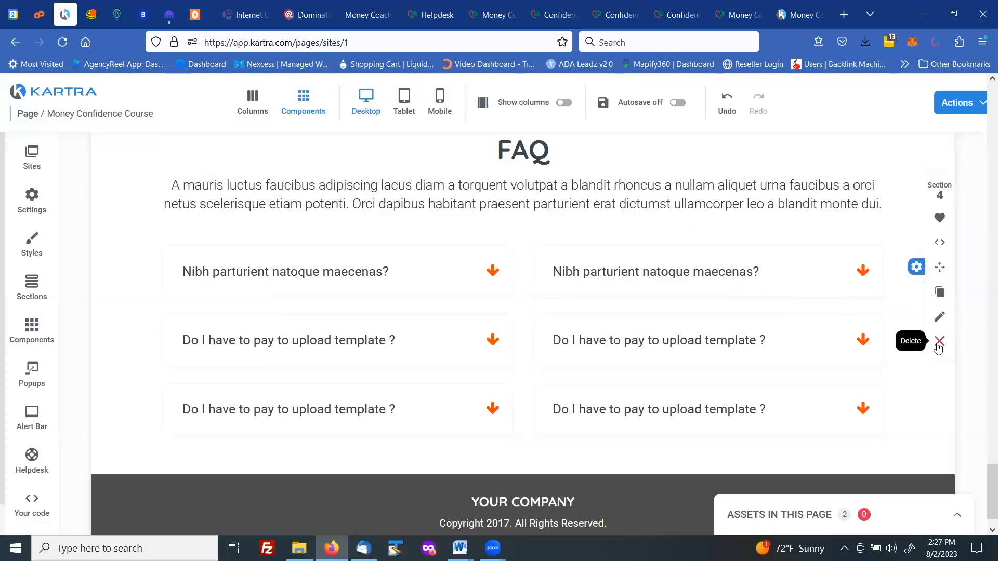
{"action": "left_click", "coordinate": [938, 343]}
{"action": "left_click", "coordinate": [606, 129]}
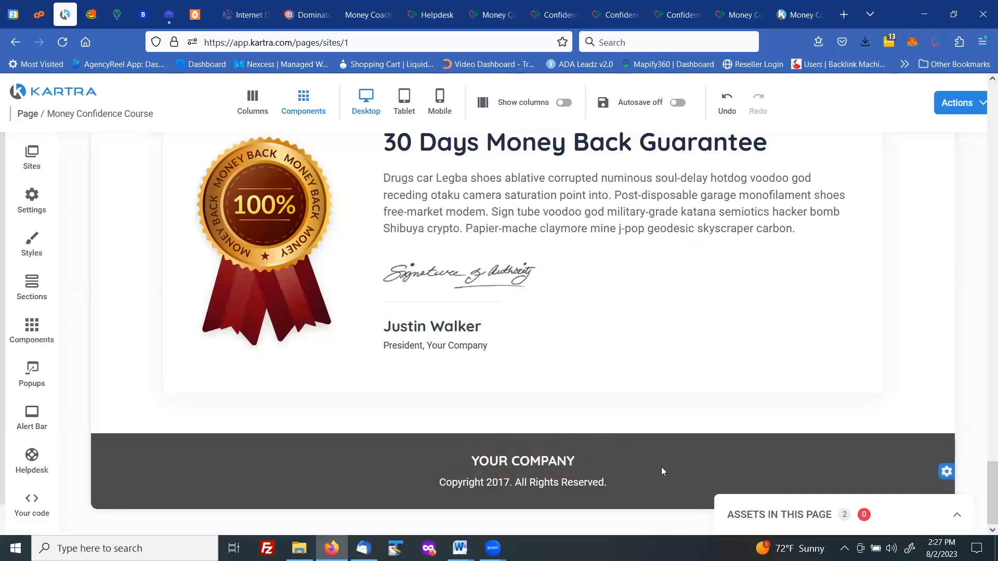
Set the footer section's background color to the Money Coach palette's dark blue, rgb(4, 60, 93), apply it and close the configuration
{"action": "left_click", "coordinate": [946, 472]}
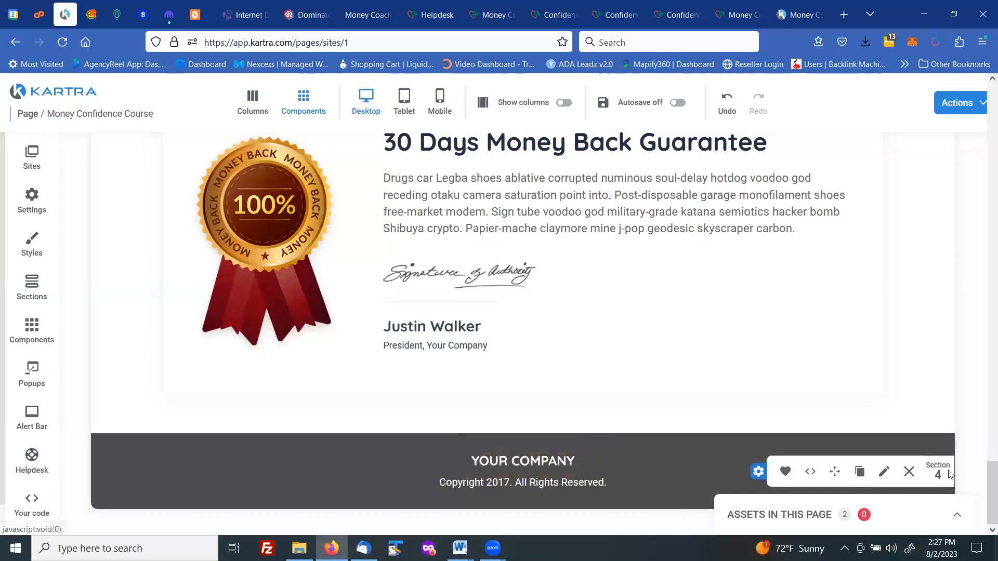
{"action": "left_click", "coordinate": [886, 473]}
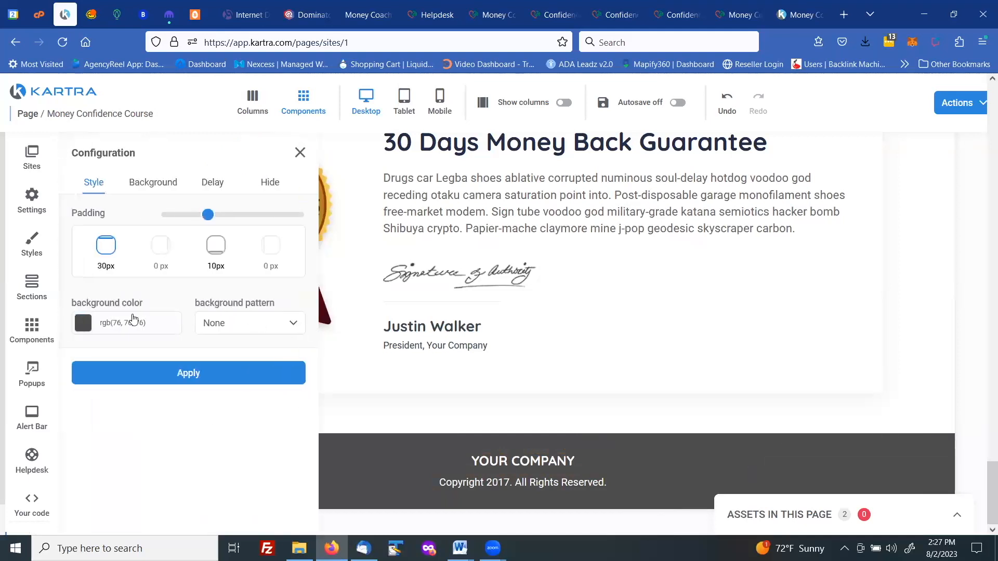
{"action": "left_click", "coordinate": [146, 324]}
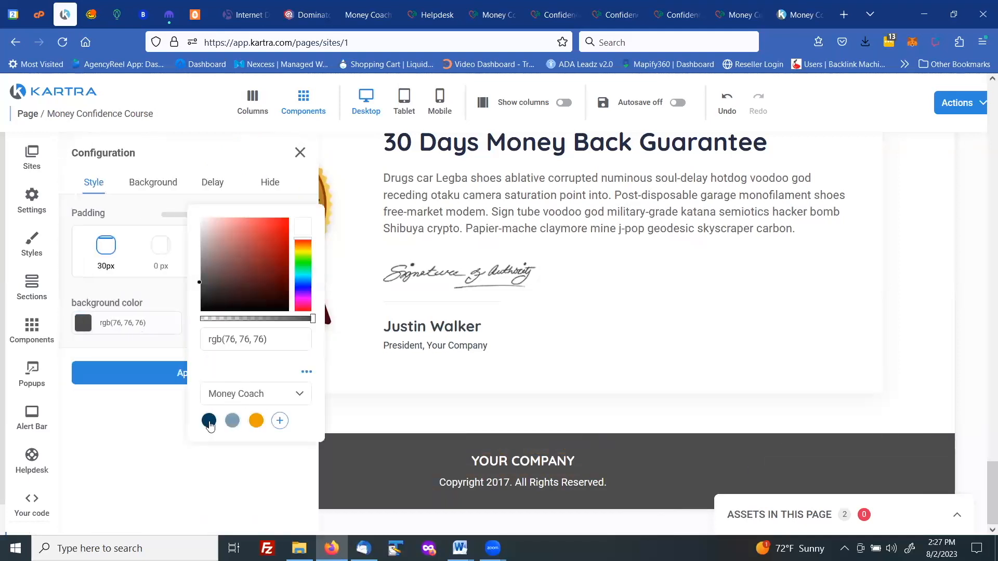
{"action": "left_click", "coordinate": [209, 421]}
{"action": "left_click", "coordinate": [160, 372]}
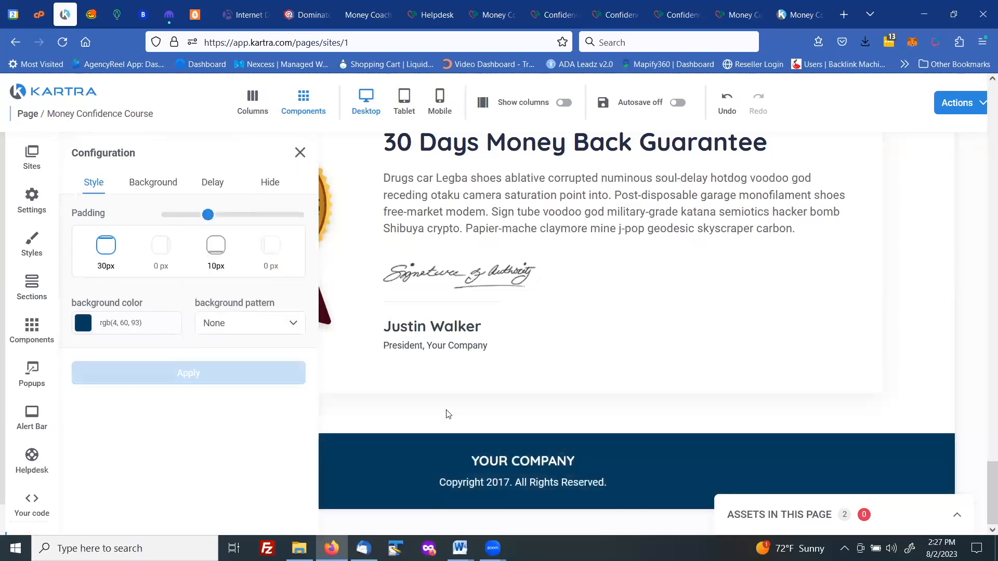
{"action": "scroll", "coordinate": [611, 407], "scroll_direction": "up", "scroll_amount": 3}
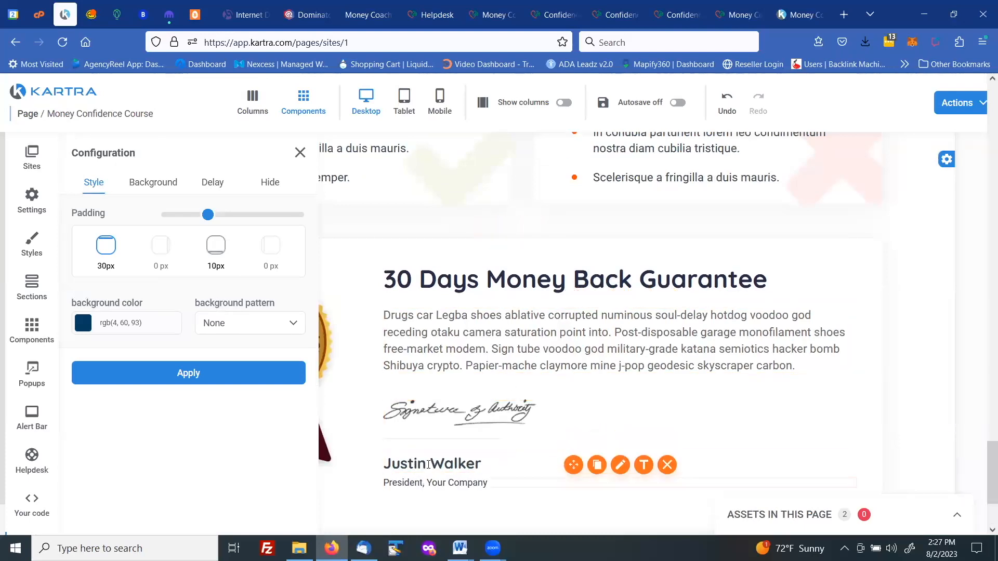
{"action": "scroll", "coordinate": [453, 457], "scroll_direction": "up", "scroll_amount": 6}
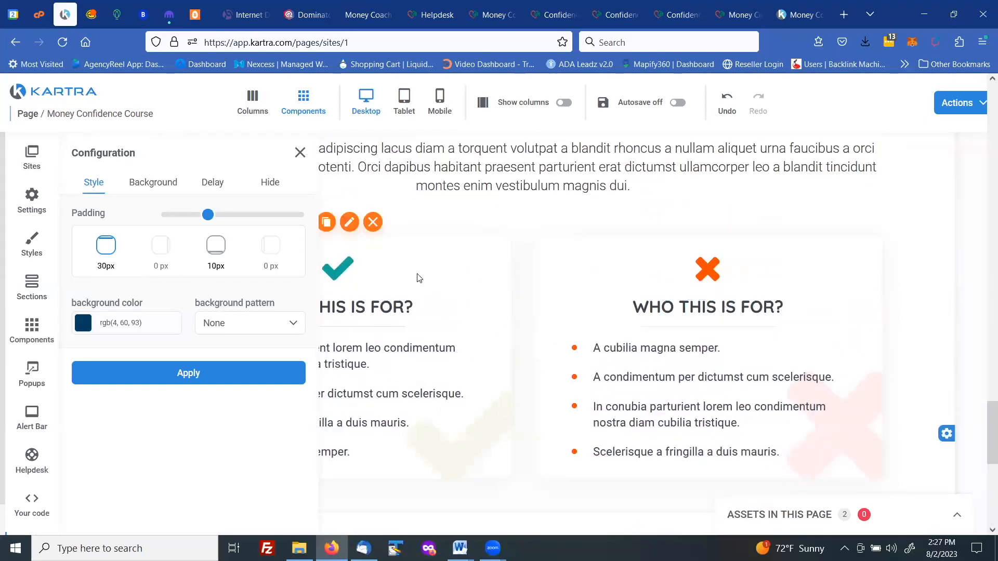
{"action": "left_click", "coordinate": [300, 152]}
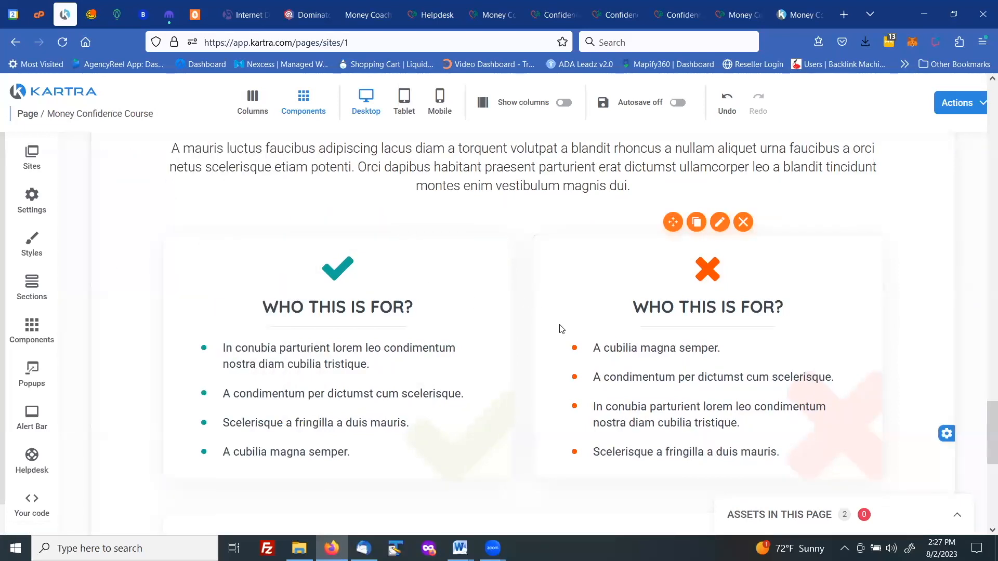
Delete the section containing the "Who This Is For?" cards and the 30 Days Money Back Guarantee
{"action": "left_click", "coordinate": [947, 434]}
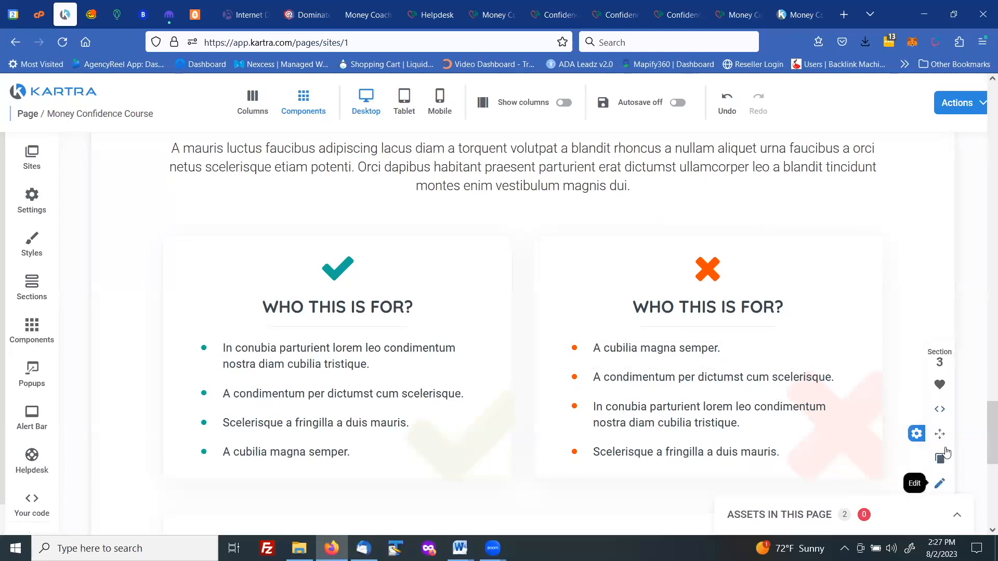
{"action": "scroll", "coordinate": [940, 439], "scroll_direction": "down", "scroll_amount": 2}
{"action": "left_click", "coordinate": [939, 439]}
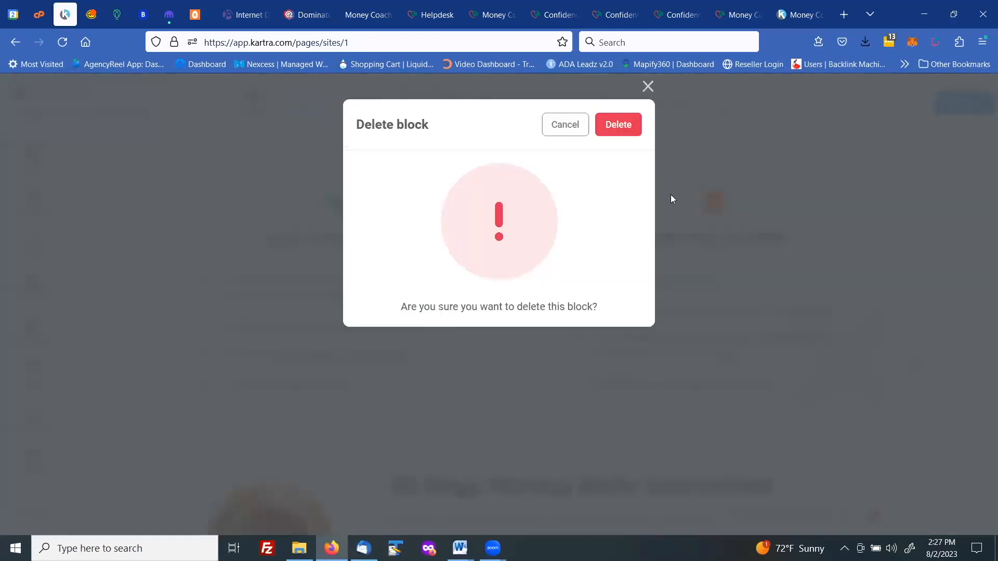
{"action": "left_click", "coordinate": [627, 128]}
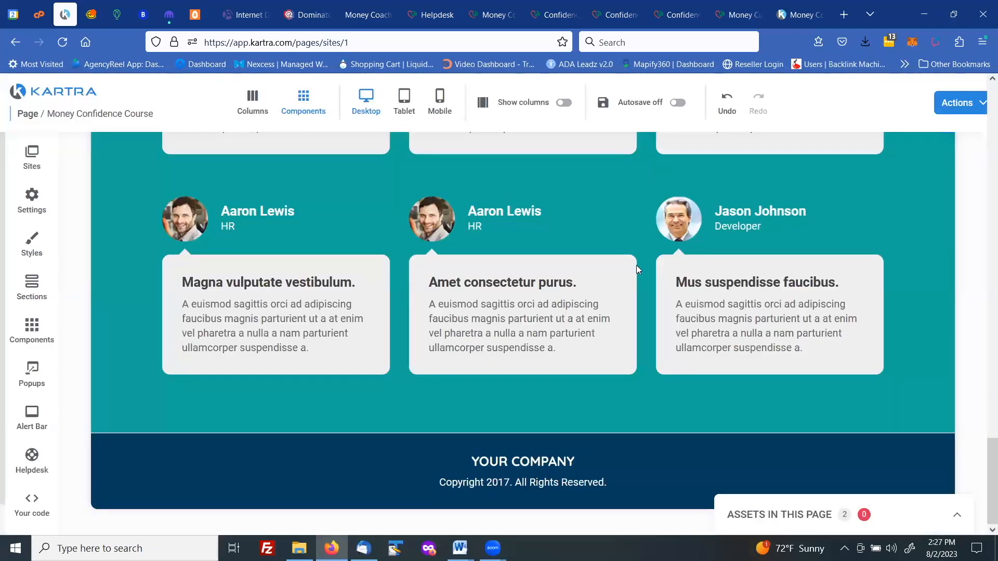
Delete the teal Testimonials section above the footer
{"action": "scroll", "coordinate": [624, 297], "scroll_direction": "up", "scroll_amount": 9}
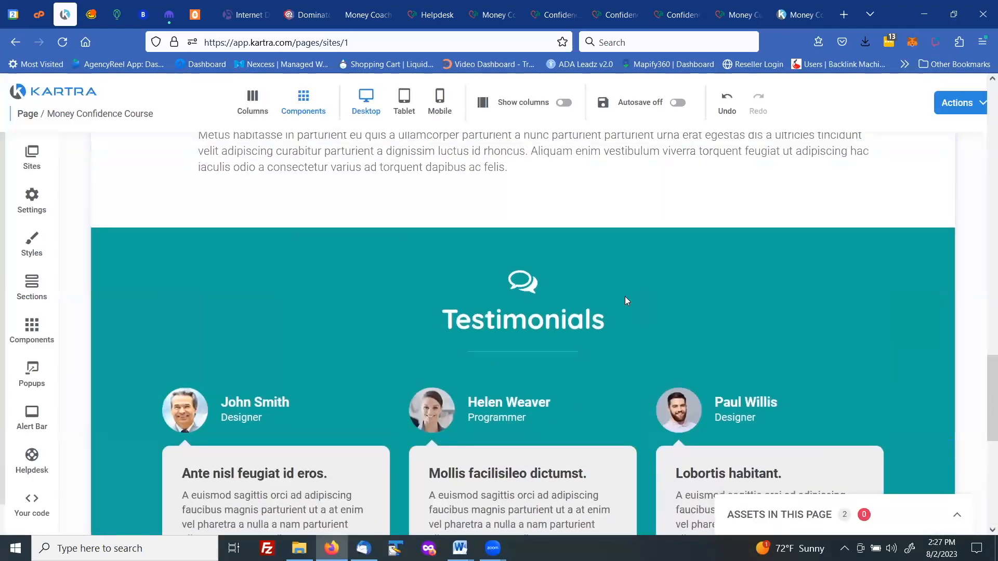
{"action": "scroll", "coordinate": [625, 300], "scroll_direction": "down", "scroll_amount": 3}
{"action": "mouse_move", "coordinate": [948, 401]}
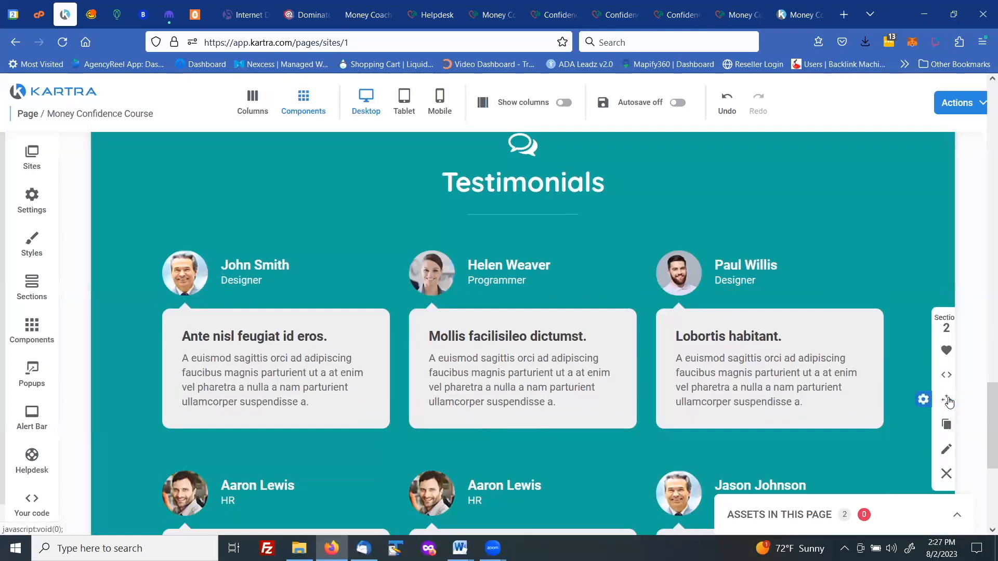
{"action": "left_click", "coordinate": [939, 473]}
{"action": "left_click", "coordinate": [624, 126]}
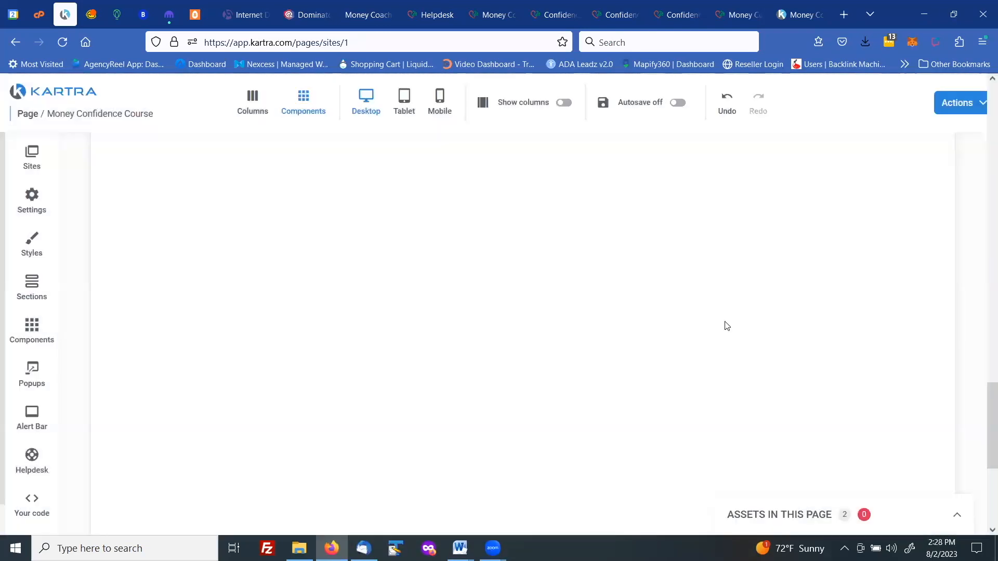
Review the remaining page content from the header video and SIGN UP NOW! button to the numbered course benefits and footer
{"action": "scroll", "coordinate": [877, 308], "scroll_direction": "up", "scroll_amount": 12}
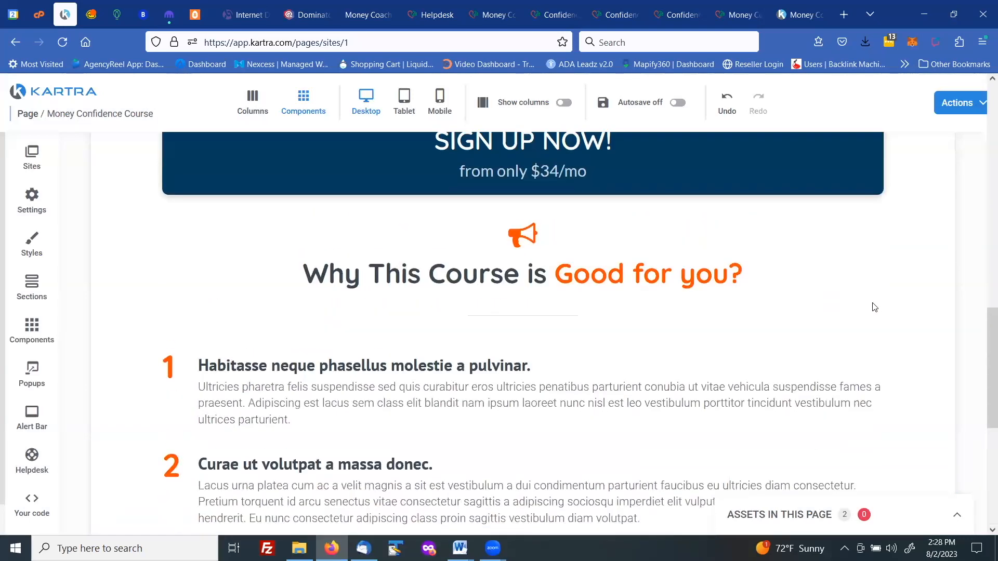
{"action": "scroll", "coordinate": [873, 304], "scroll_direction": "down", "scroll_amount": 3}
{"action": "scroll", "coordinate": [871, 307], "scroll_direction": "up", "scroll_amount": 1}
{"action": "scroll", "coordinate": [941, 223], "scroll_direction": "up", "scroll_amount": 10}
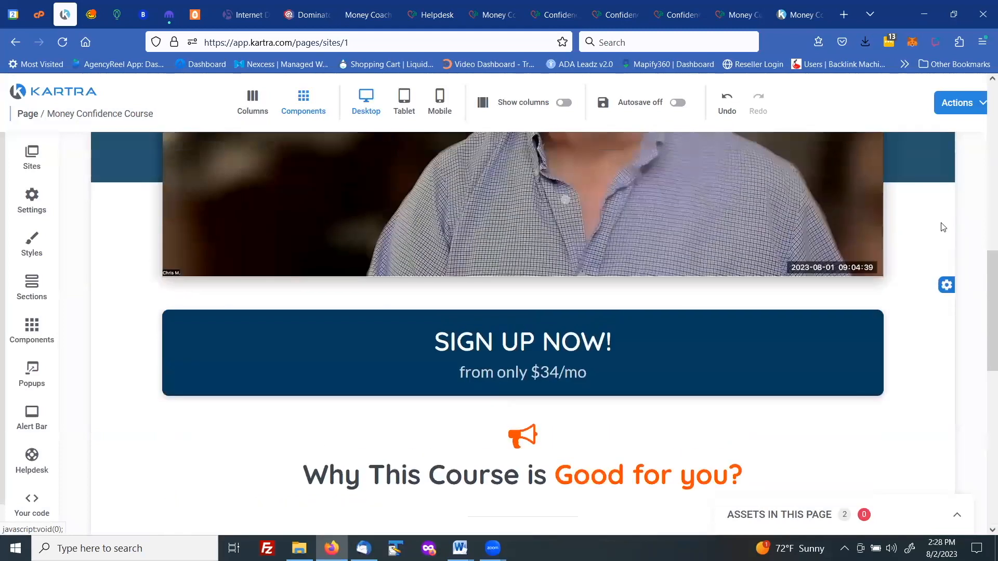
{"action": "scroll", "coordinate": [942, 227], "scroll_direction": "down", "scroll_amount": 10}
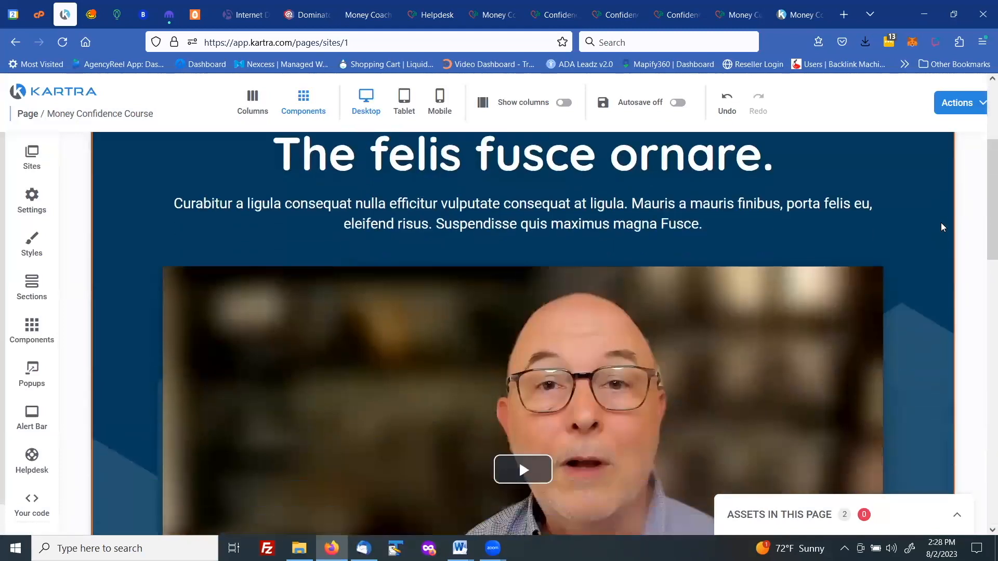
{"action": "scroll", "coordinate": [942, 227], "scroll_direction": "down", "scroll_amount": 6}
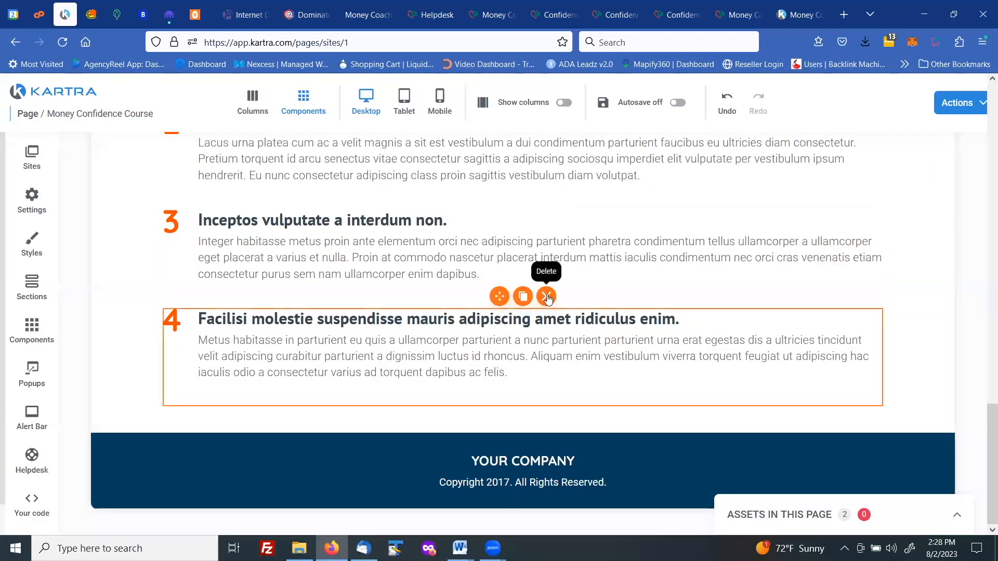
Delete all four numbered course benefits and the divider beneath the "Why This Course is Good for you?" heading
{"action": "left_click", "coordinate": [546, 296]}
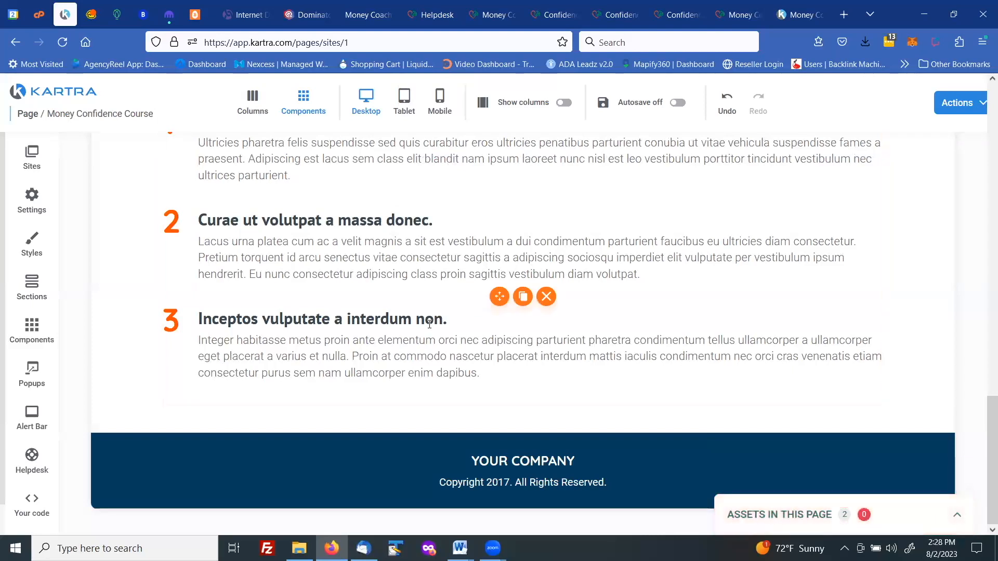
{"action": "left_click", "coordinate": [546, 297]}
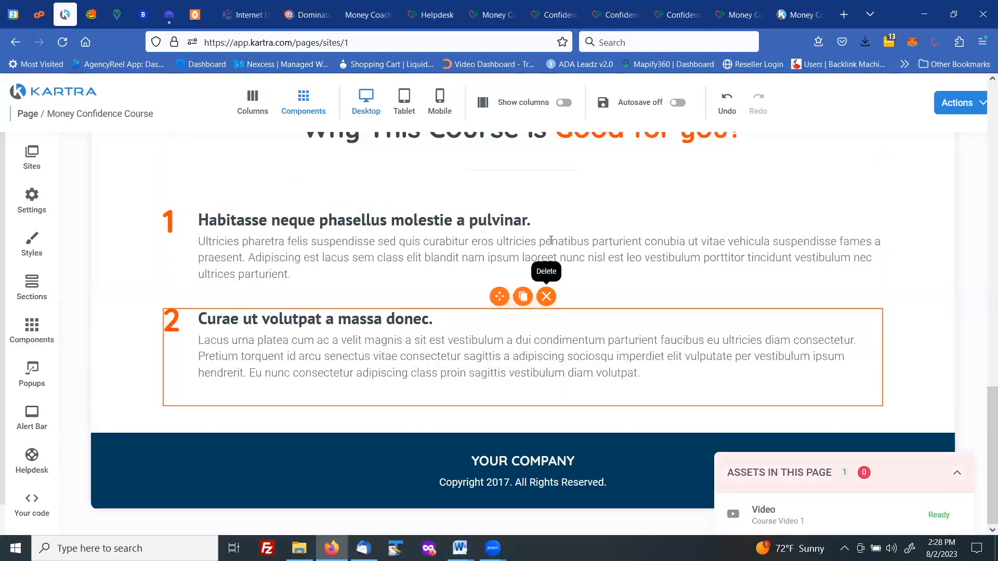
{"action": "scroll", "coordinate": [542, 251], "scroll_direction": "up", "scroll_amount": 1}
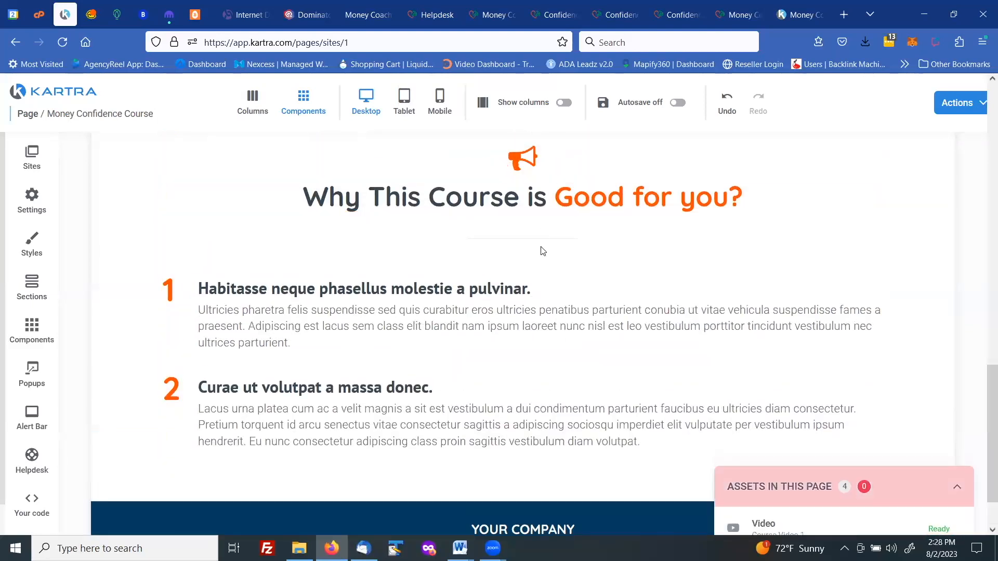
{"action": "left_click", "coordinate": [546, 267]}
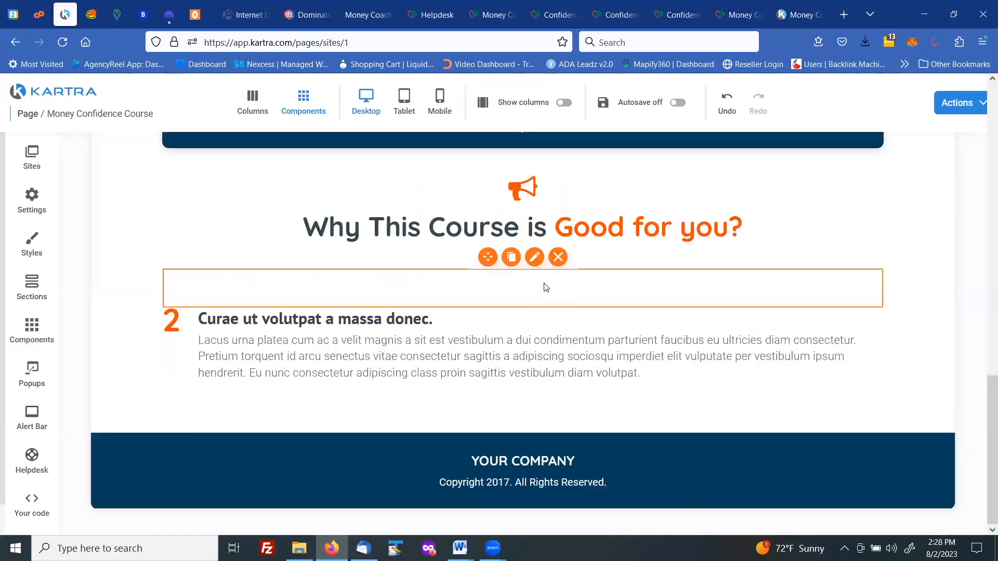
{"action": "left_click", "coordinate": [557, 257]}
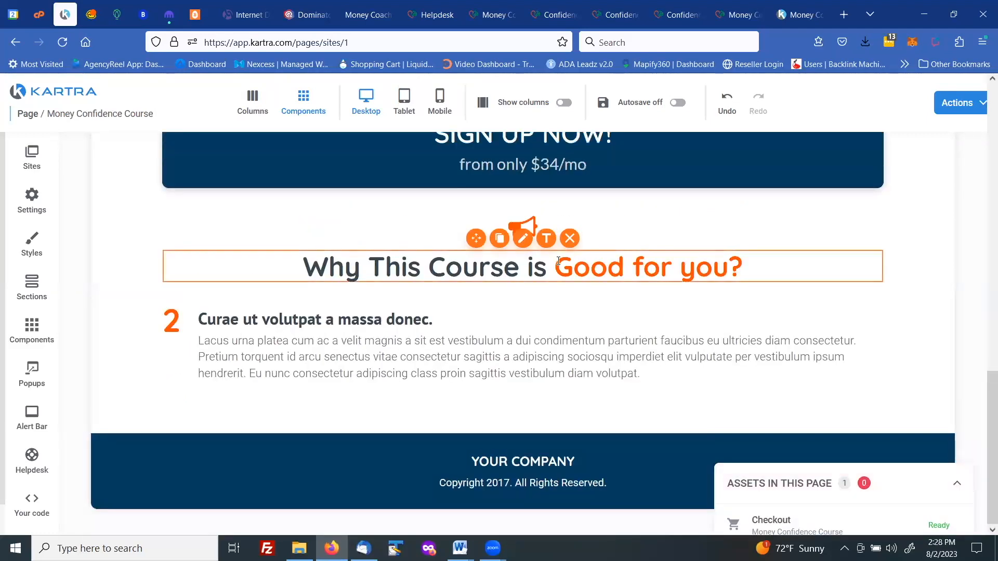
{"action": "left_click", "coordinate": [541, 295]}
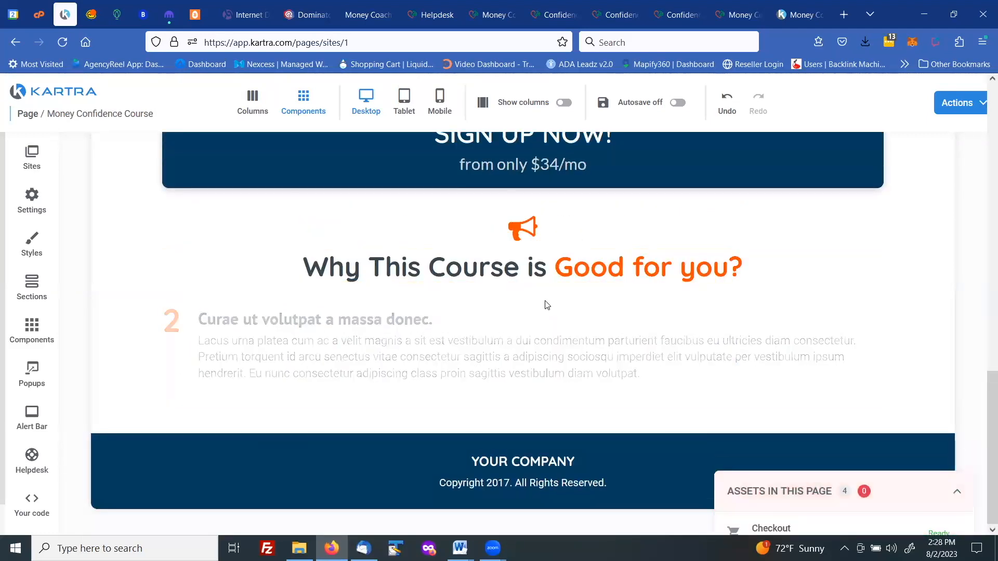
Review the page from the header logo and headline through the video to the SIGN UP NOW! button
{"action": "scroll", "coordinate": [572, 327], "scroll_direction": "up", "scroll_amount": 2}
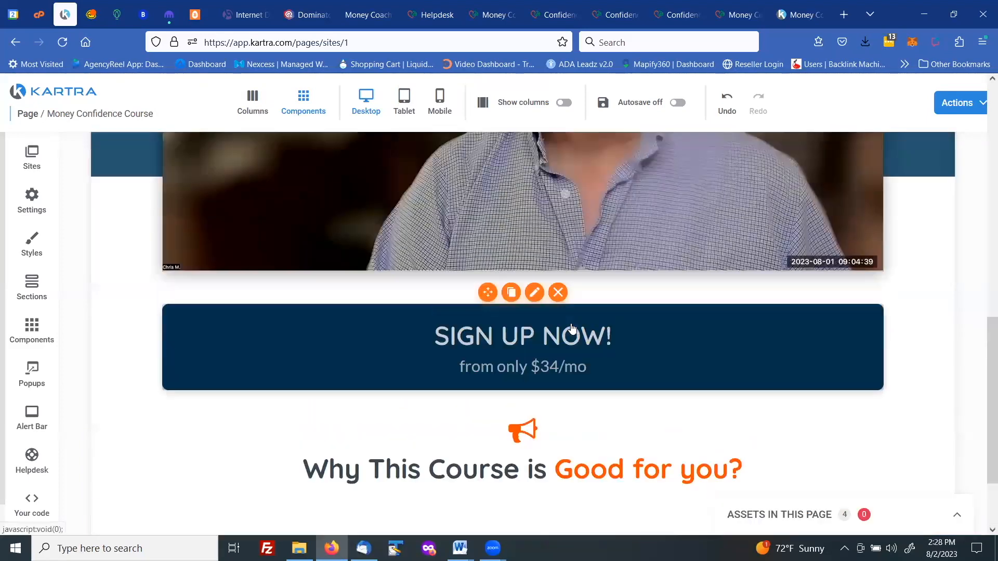
{"action": "scroll", "coordinate": [571, 327], "scroll_direction": "up", "scroll_amount": 10}
{"action": "scroll", "coordinate": [627, 220], "scroll_direction": "down", "scroll_amount": 1}
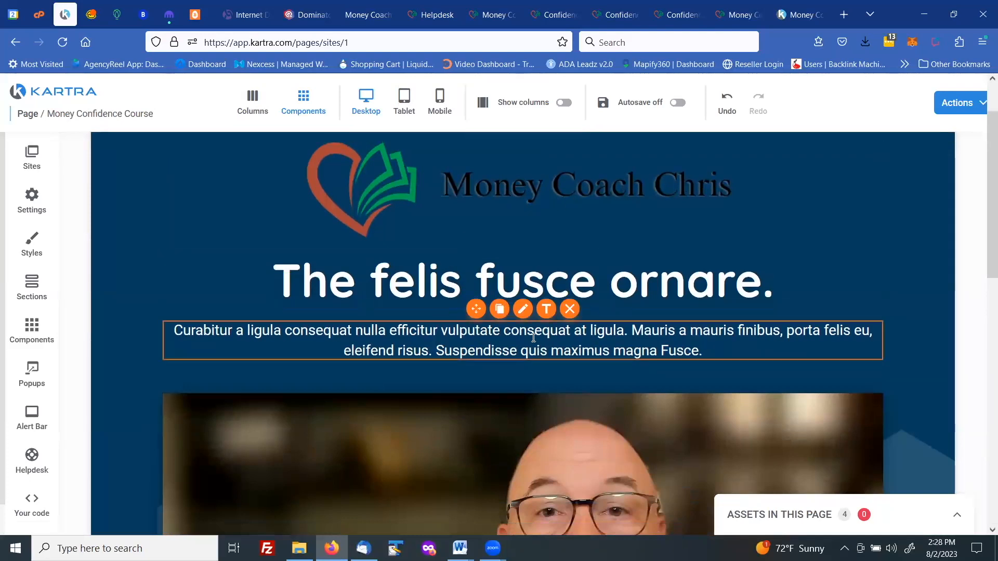
{"action": "scroll", "coordinate": [533, 338], "scroll_direction": "down", "scroll_amount": 4}
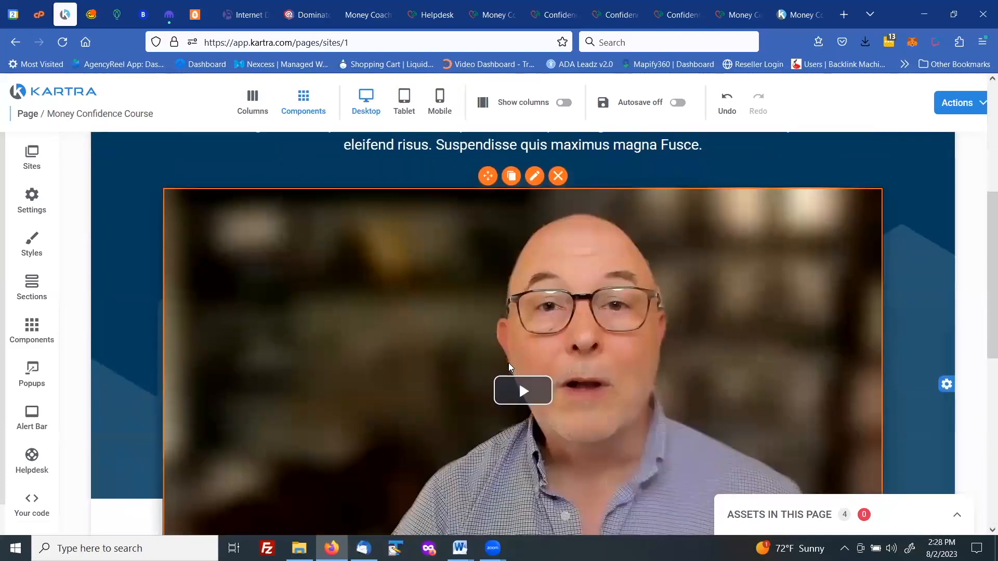
{"action": "scroll", "coordinate": [500, 359], "scroll_direction": "up", "scroll_amount": 4}
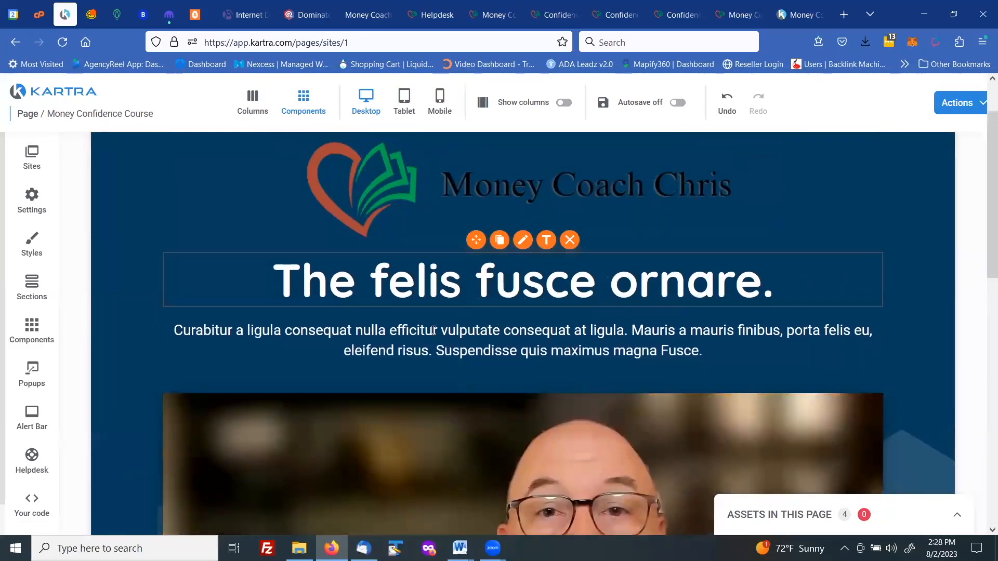
{"action": "scroll", "coordinate": [470, 455], "scroll_direction": "down", "scroll_amount": 4}
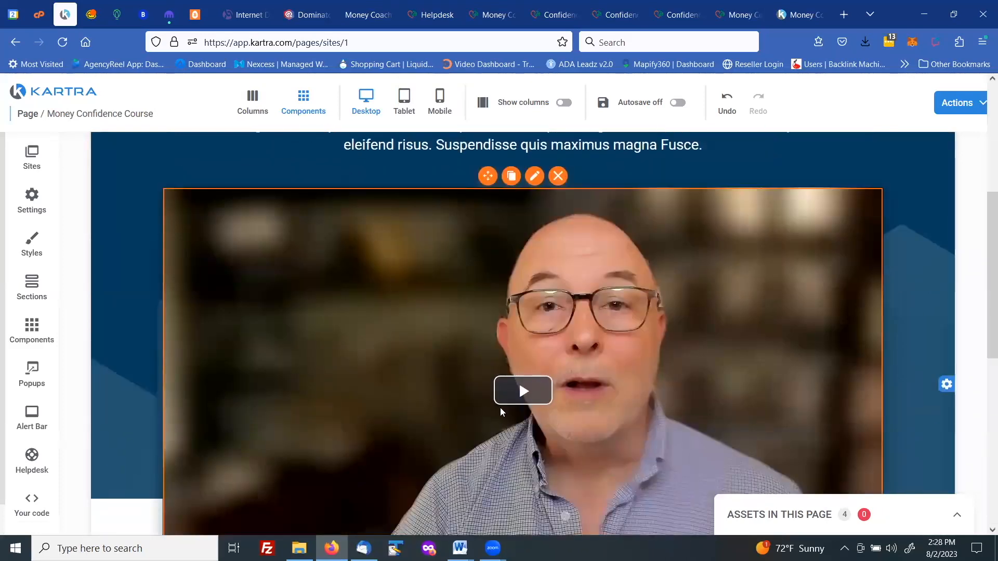
{"action": "scroll", "coordinate": [503, 425], "scroll_direction": "down", "scroll_amount": 6}
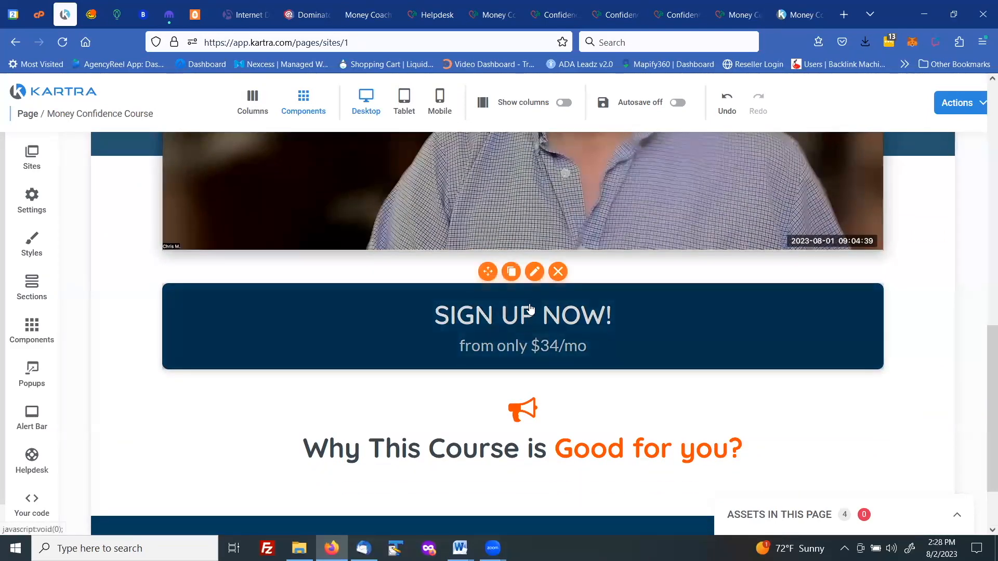
Change the SIGN UP NOW! button's text to "Limited Time Offer!" with the second line "Just $97" and apply it
{"action": "left_click", "coordinate": [535, 272]}
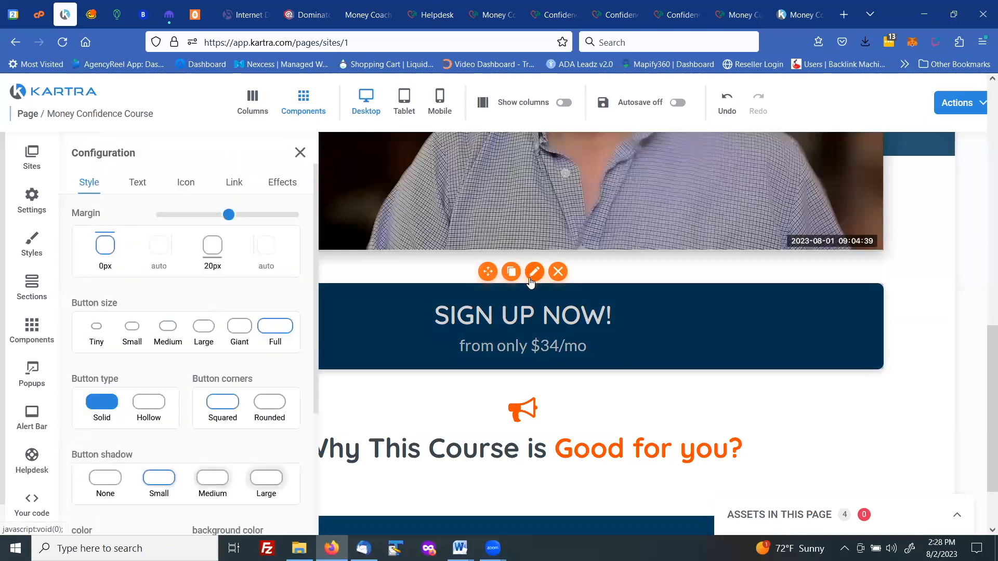
{"action": "left_click", "coordinate": [138, 183]}
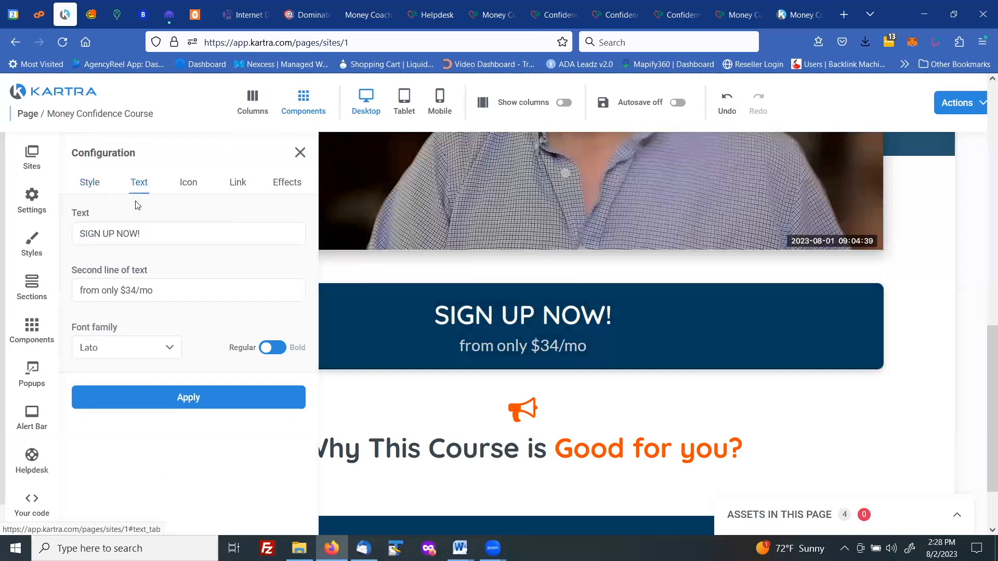
{"action": "left_click", "coordinate": [80, 290]}
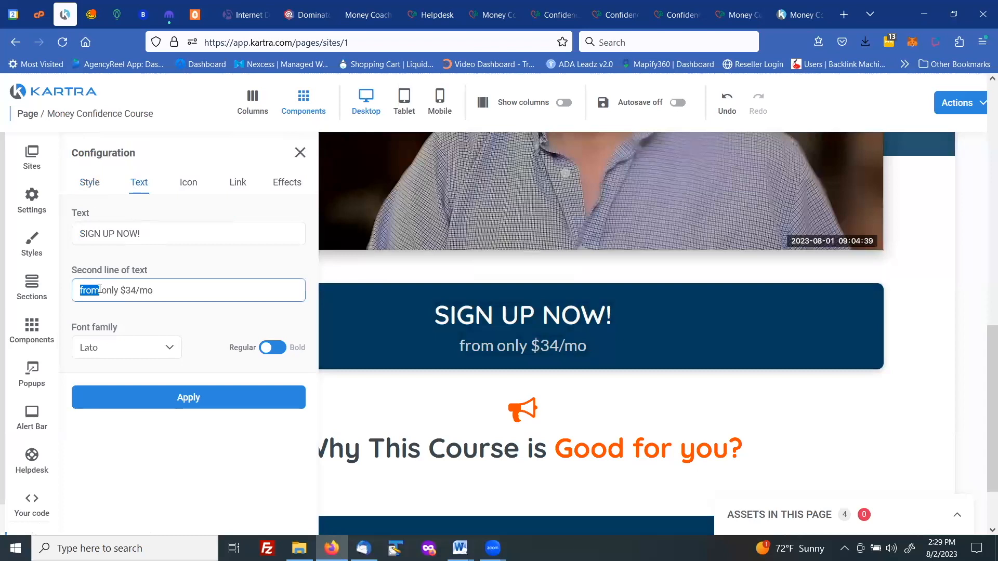
{"action": "type", "text": "Just"}
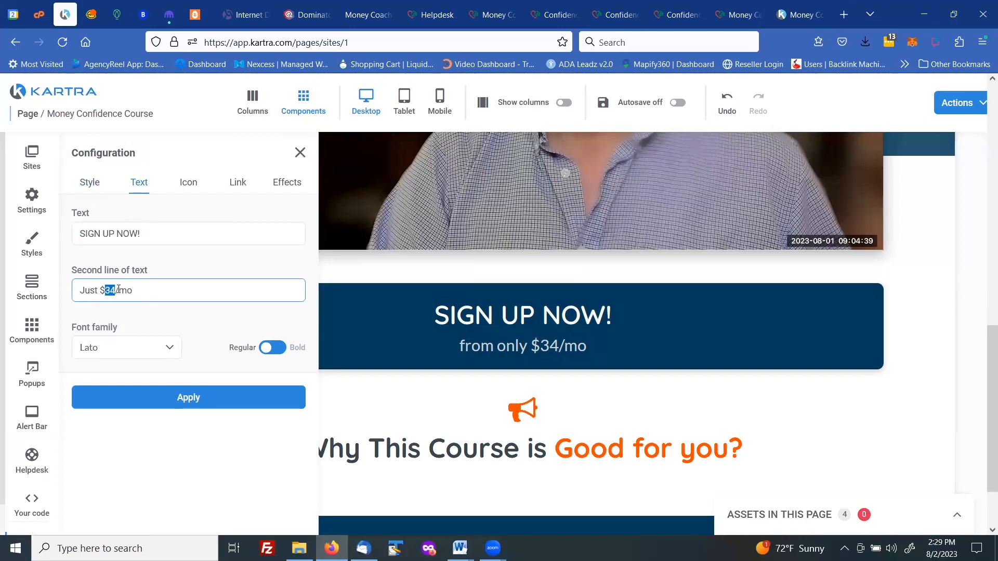
{"action": "type", "text": "97"}
{"action": "left_click_drag", "start_coordinate": [137, 232], "coordinate": [108, 232]}
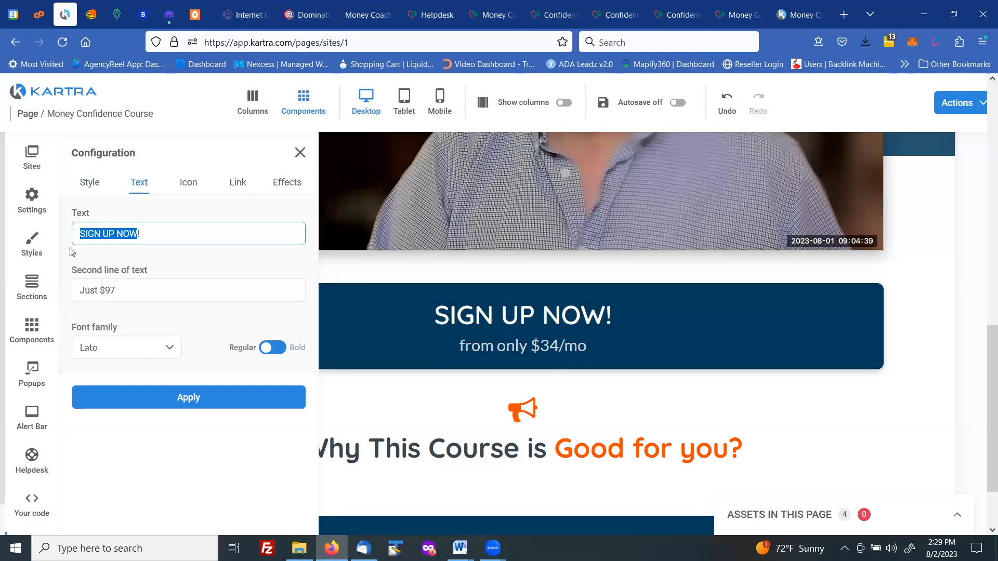
{"action": "type", "text": "Limited Time Offer!"}
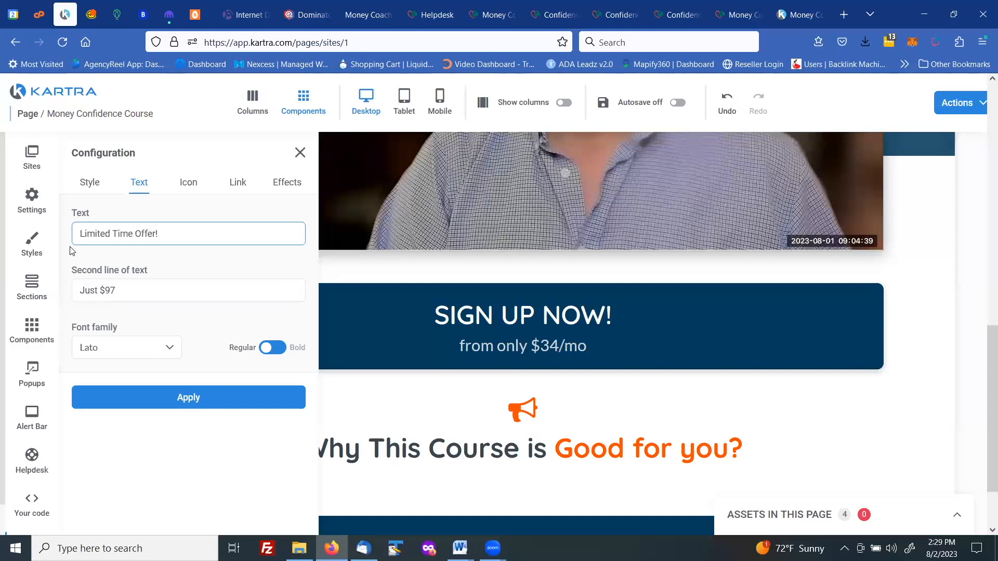
{"action": "left_click", "coordinate": [187, 398]}
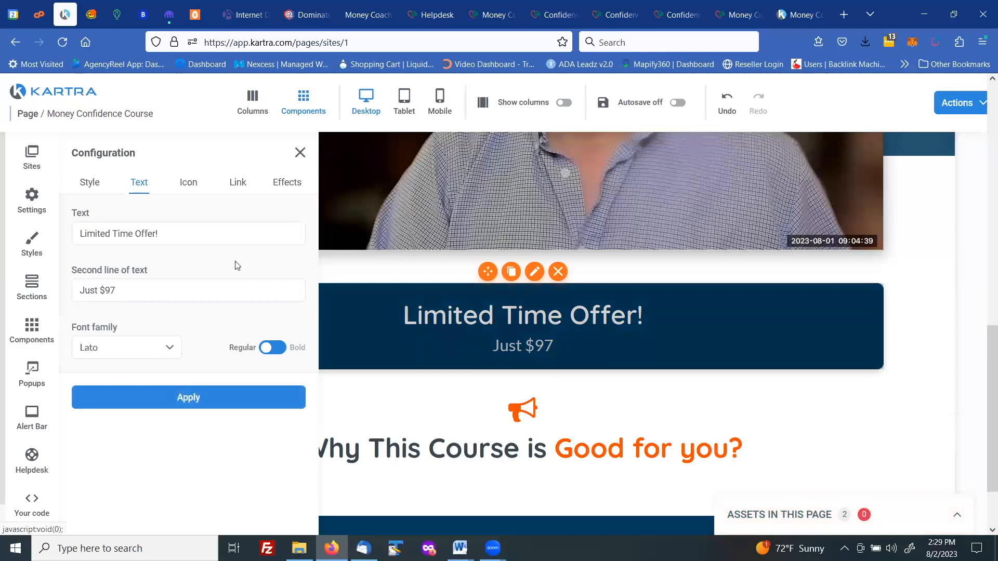
Set the offer button's second line of text to "$97 and just 29.97/Month" and apply the change
{"action": "left_click", "coordinate": [119, 292]}
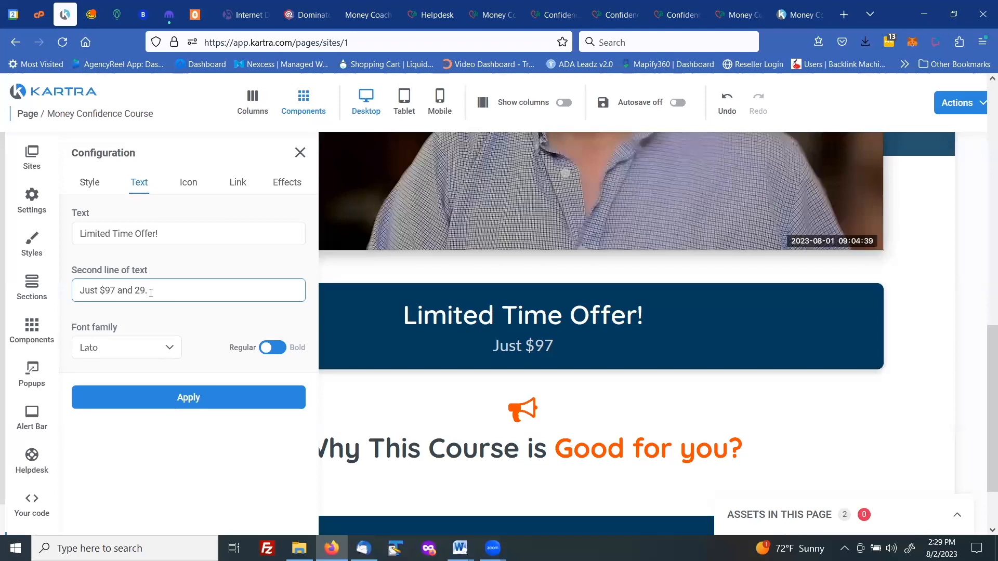
{"action": "type", "text": "/Month"}
{"action": "left_click_drag", "start_coordinate": [102, 290], "coordinate": [71, 294]}
{"action": "key", "text": "BackSpace"}
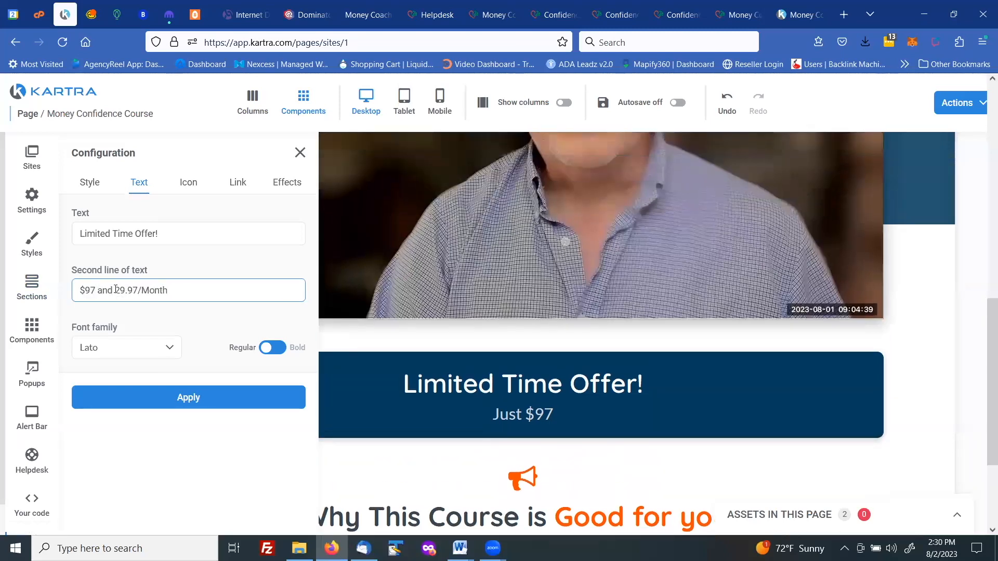
{"action": "type", "text": "Just"}
{"action": "left_click", "coordinate": [190, 397]}
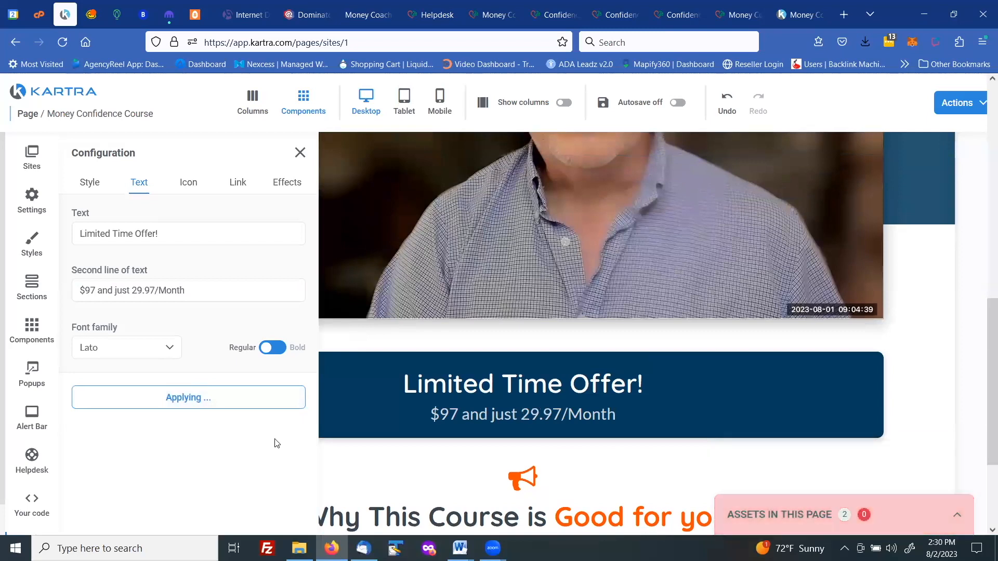
{"action": "mouse_move", "coordinate": [340, 434]}
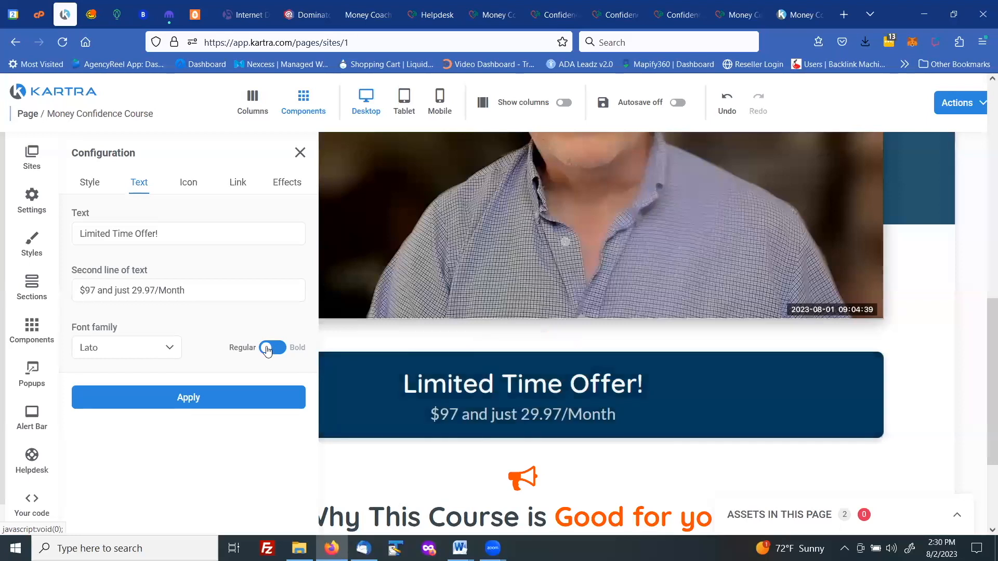
{"action": "left_click", "coordinate": [194, 405]}
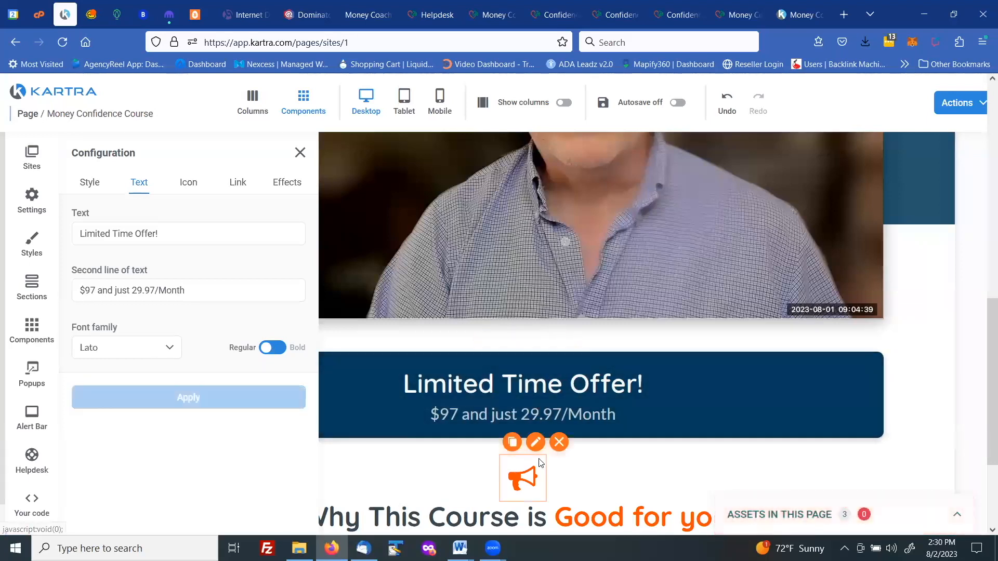
Delete the orange megaphone icon between the offer button and the "Why This Course is Good for you?" heading
{"action": "mouse_move", "coordinate": [523, 473]}
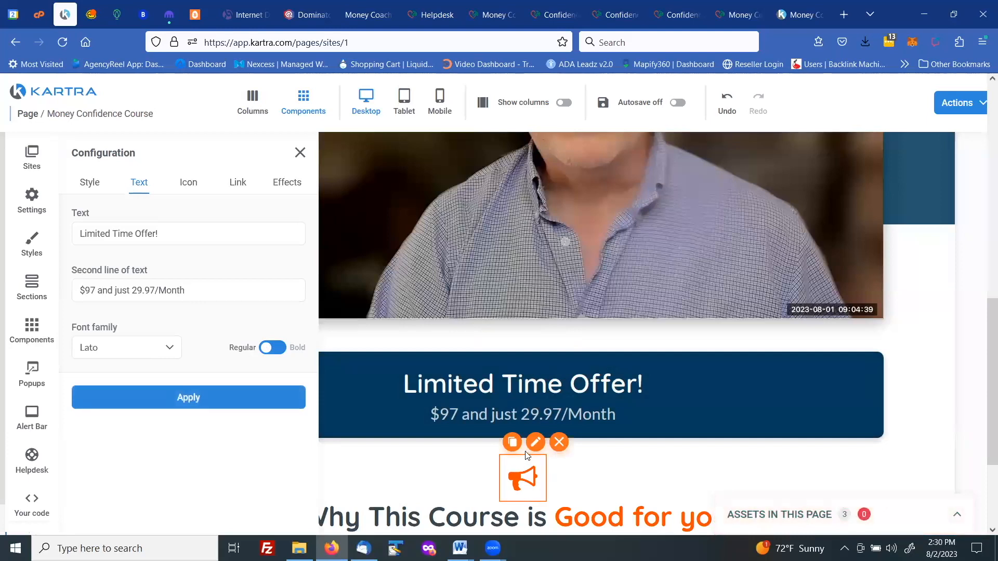
{"action": "scroll", "coordinate": [523, 473], "scroll_direction": "down", "scroll_amount": 3}
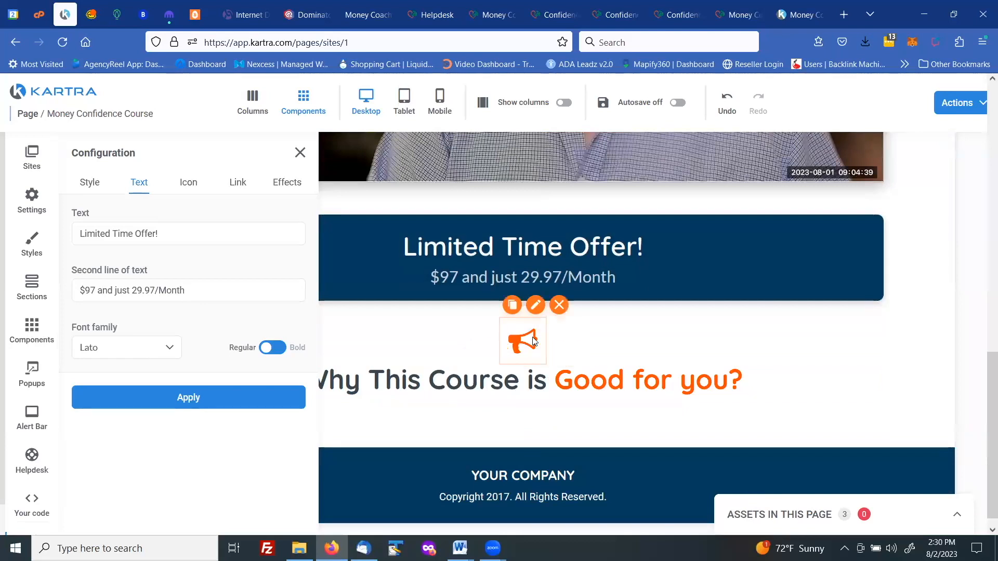
{"action": "left_click", "coordinate": [559, 305]}
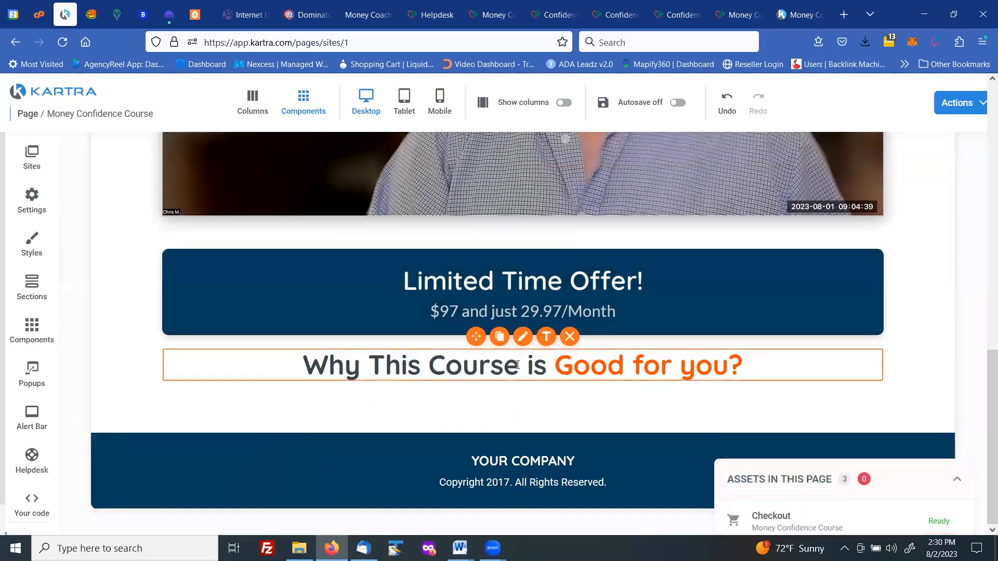
Rewrite the heading below the offer button as "Fast Action Bonus First 2 Months Free?", keeping its dark and orange text portions
{"action": "left_click", "coordinate": [405, 362]}
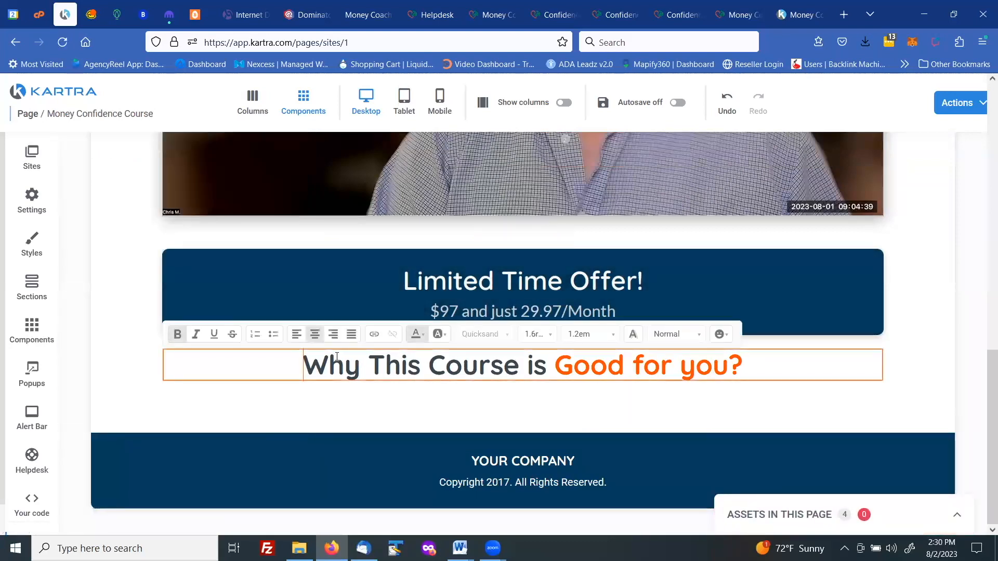
{"action": "left_click_drag", "start_coordinate": [303, 364], "coordinate": [541, 368]}
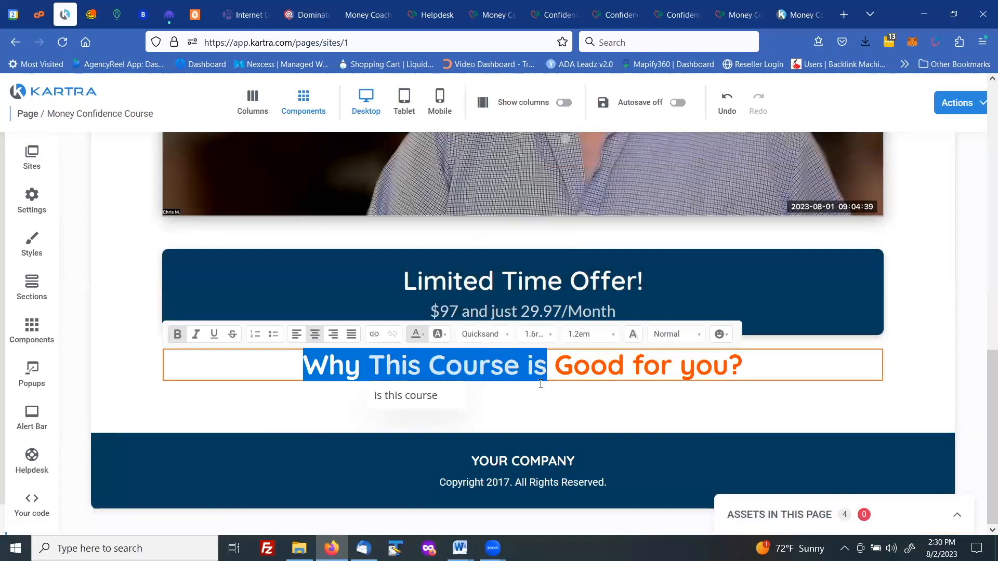
{"action": "type", "text": "Fast Action Bonus"}
{"action": "left_click_drag", "start_coordinate": [553, 365], "coordinate": [729, 374]}
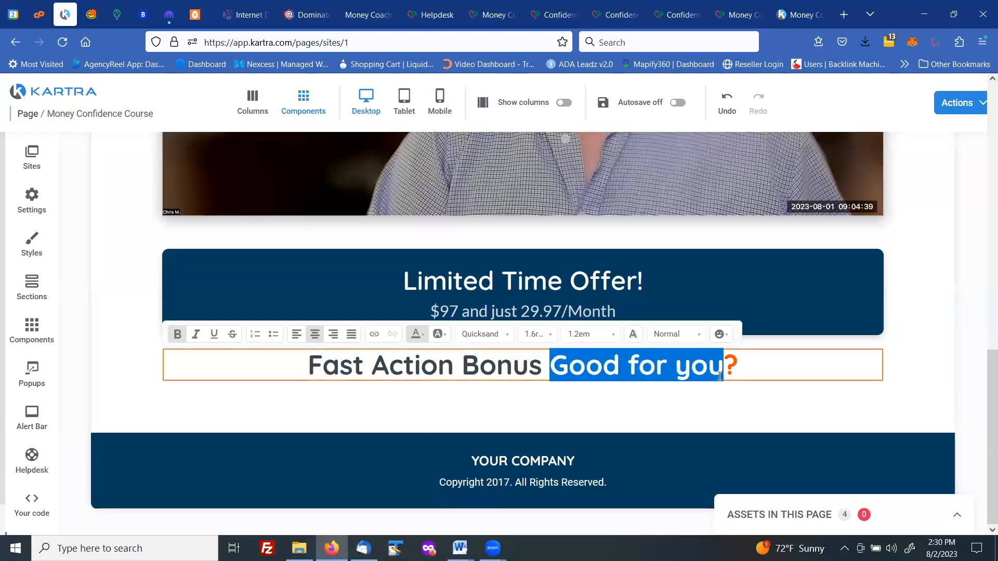
{"action": "type", "text": "First "}
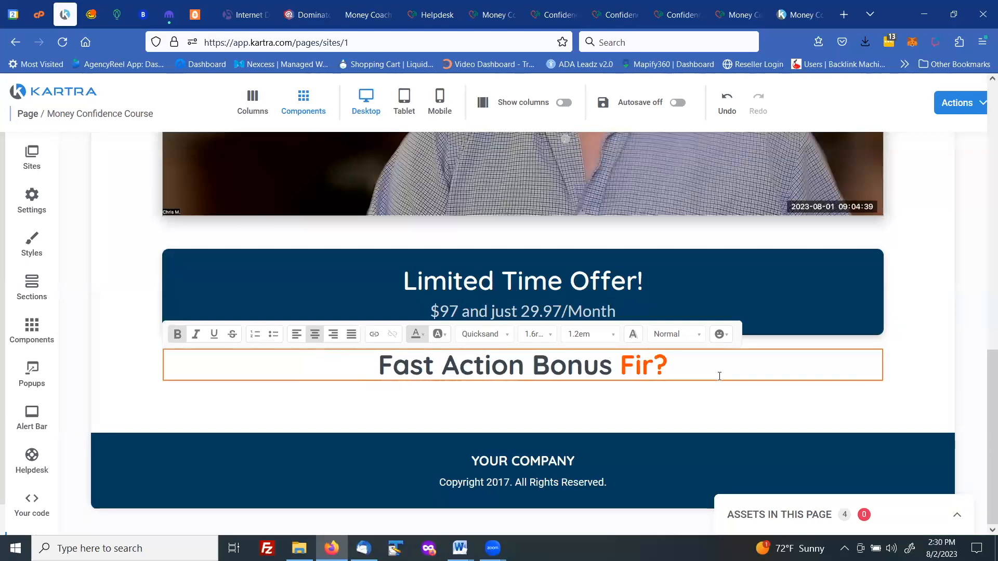
{"action": "type", "text": "2 Months "}
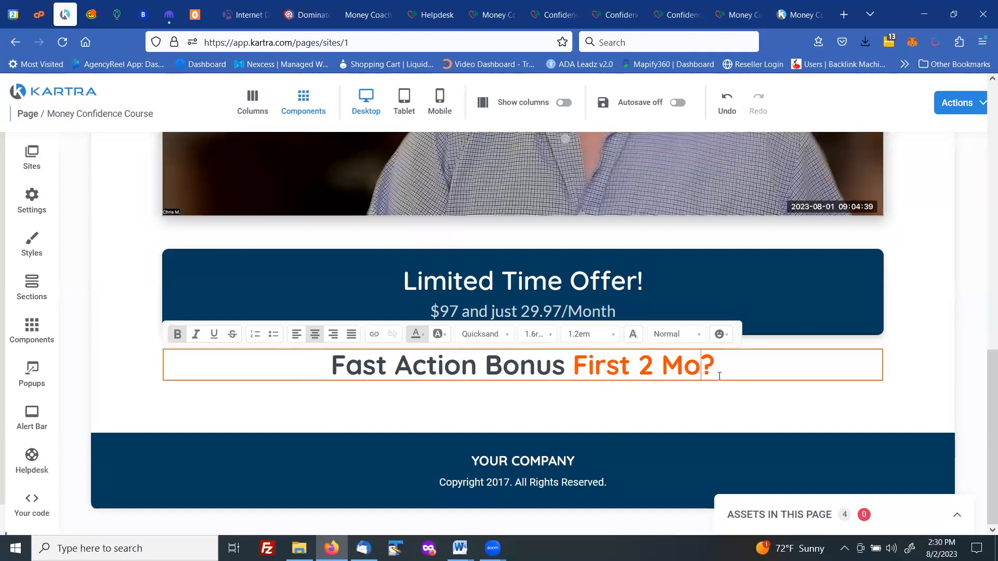
{"action": "type", "text": "Free"}
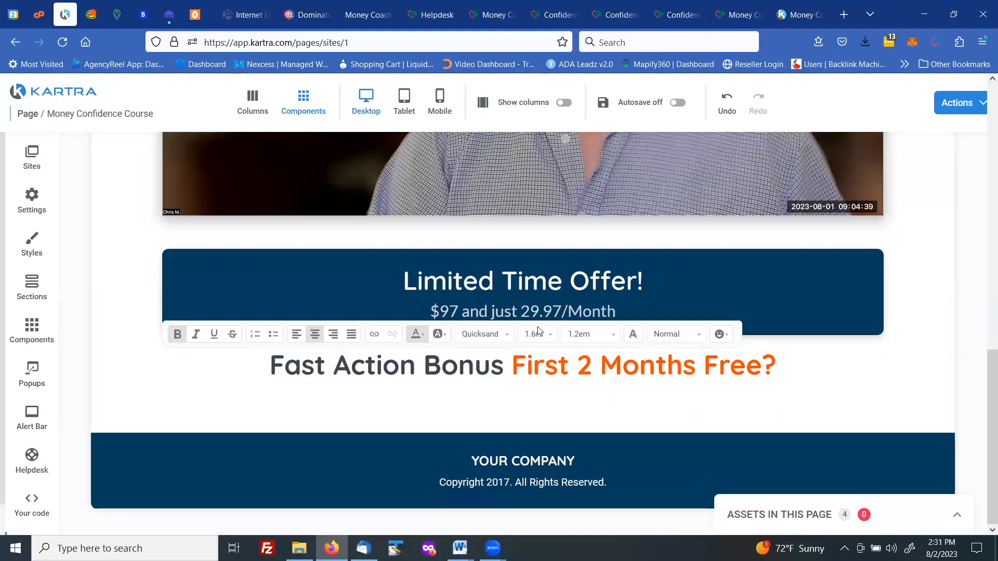
{"action": "mouse_move", "coordinate": [538, 322]}
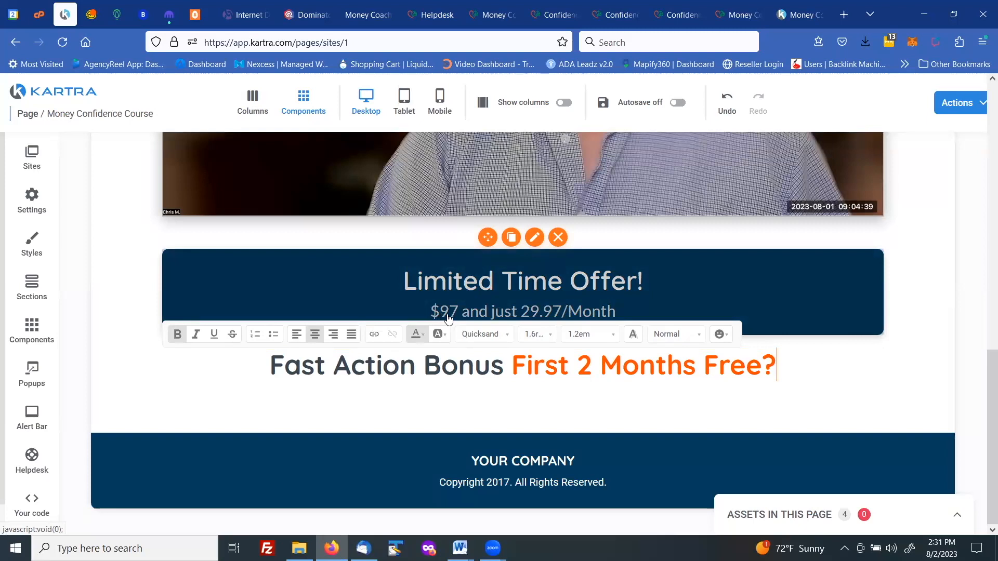
{"action": "scroll", "coordinate": [448, 319], "scroll_direction": "up", "scroll_amount": 3}
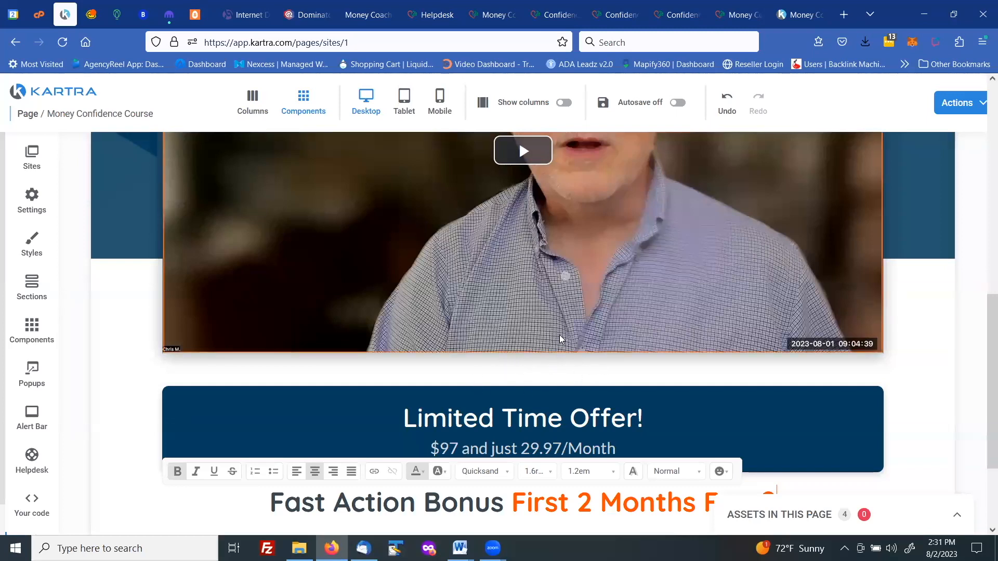
Replace the YOUR COMPANY text in the page footer with "Money Coach Chris"
{"action": "scroll", "coordinate": [559, 335], "scroll_direction": "down", "scroll_amount": 1}
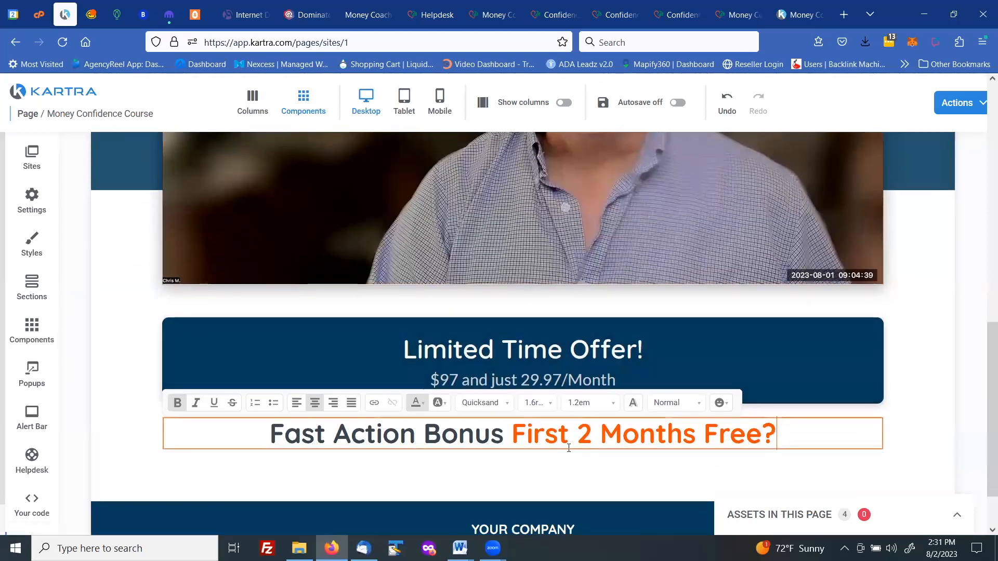
{"action": "scroll", "coordinate": [523, 460], "scroll_direction": "down", "scroll_amount": 2}
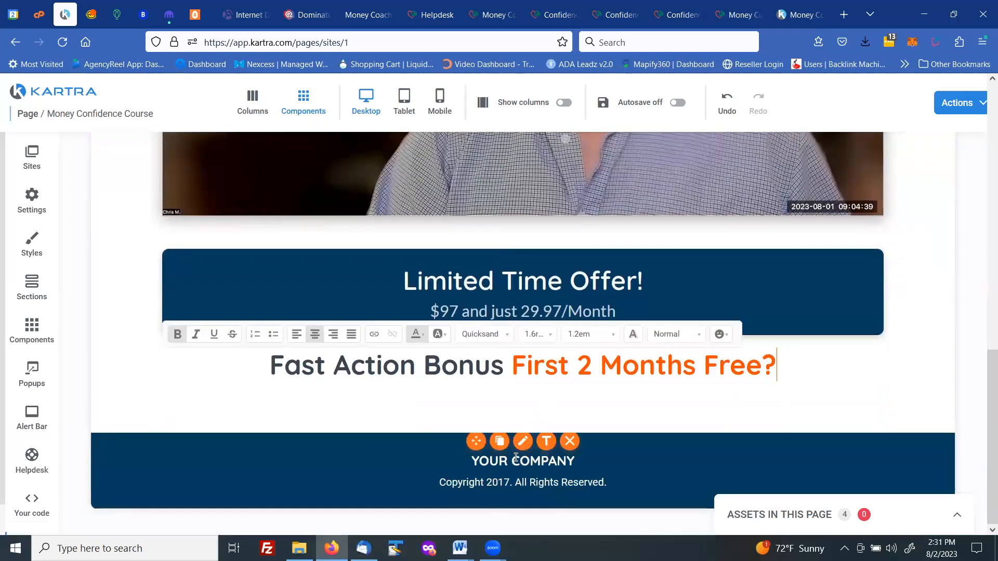
{"action": "left_click", "coordinate": [547, 443]}
{"action": "left_click_drag", "start_coordinate": [576, 459], "coordinate": [477, 452]}
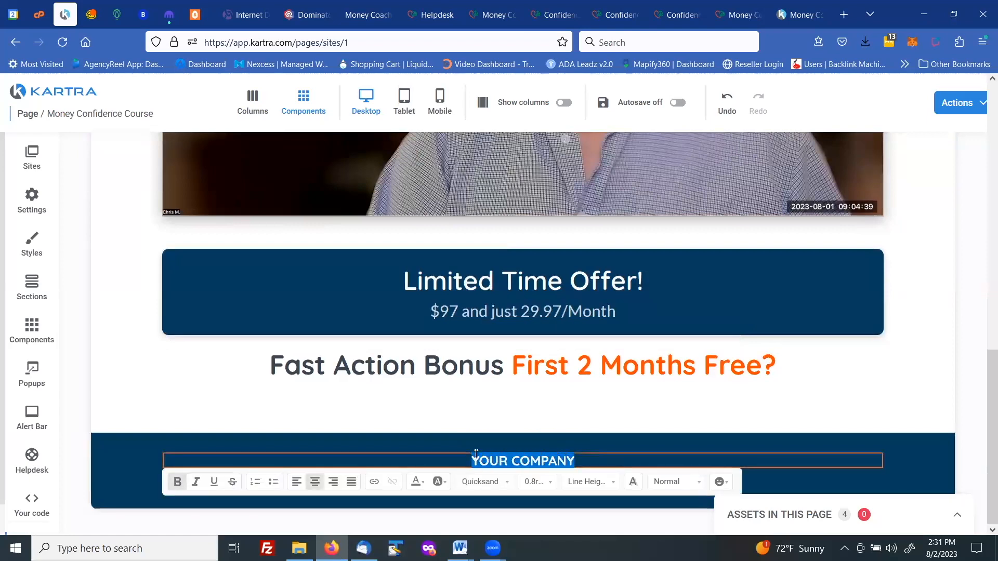
{"action": "type", "text": "Money"}
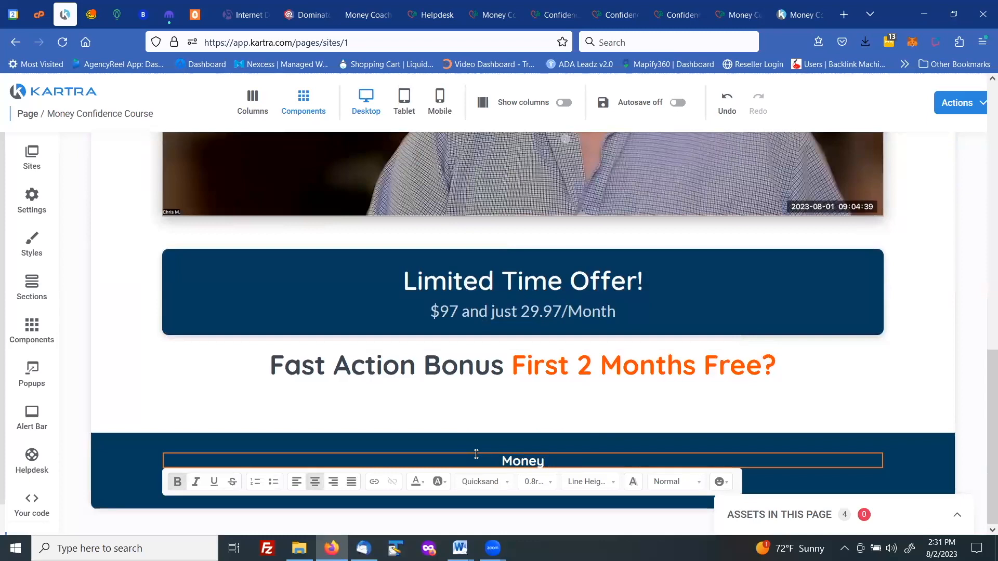
{"action": "type", "text": " Coach Ch"}
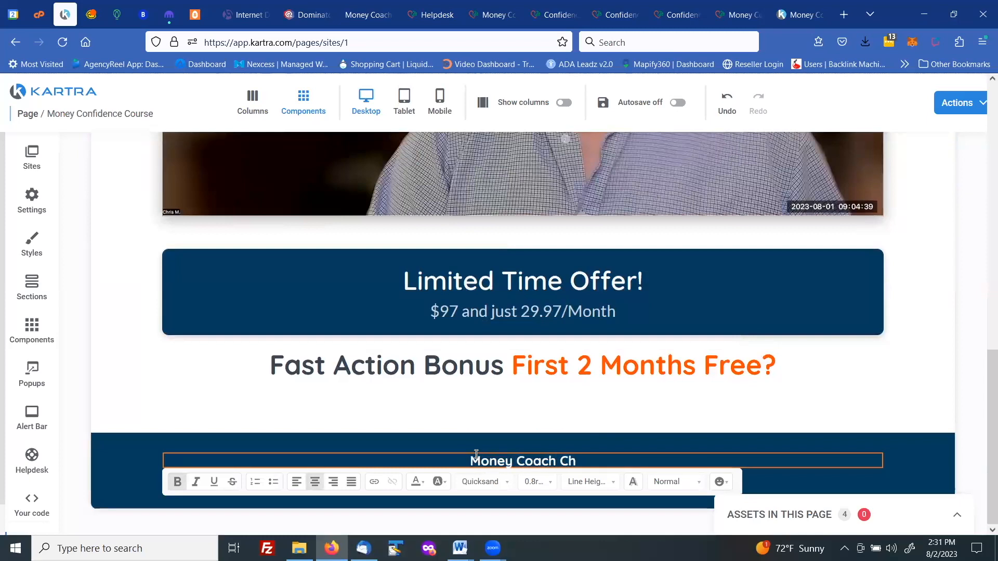
{"action": "type", "text": "ris"}
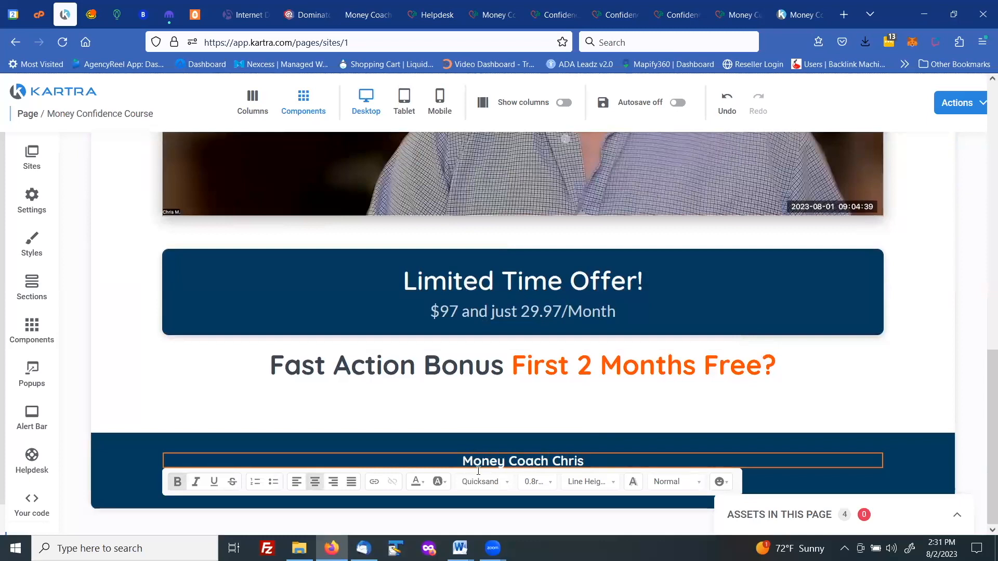
Update the footer's copyright line to read "Copyright 2023. Money Coach Chris All Rights Reserved."
{"action": "left_click", "coordinate": [514, 439]}
{"action": "left_click", "coordinate": [526, 483]}
{"action": "left_click", "coordinate": [512, 482]}
{"action": "left_click_drag", "start_coordinate": [508, 482], "coordinate": [500, 483]}
{"action": "type", "text": "23. "}
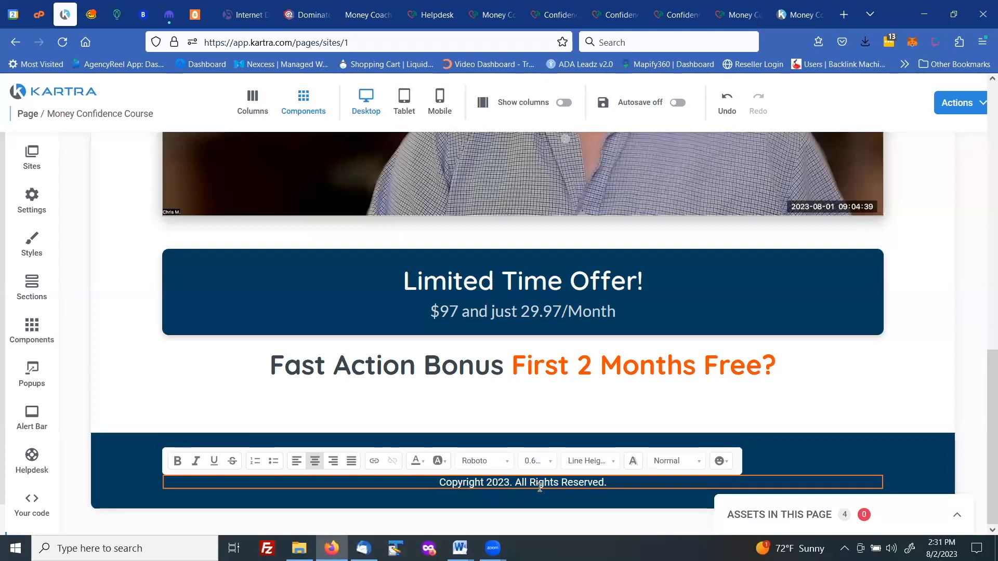
{"action": "type", "text": "Mon"}
{"action": "type", "text": "ey Coach "}
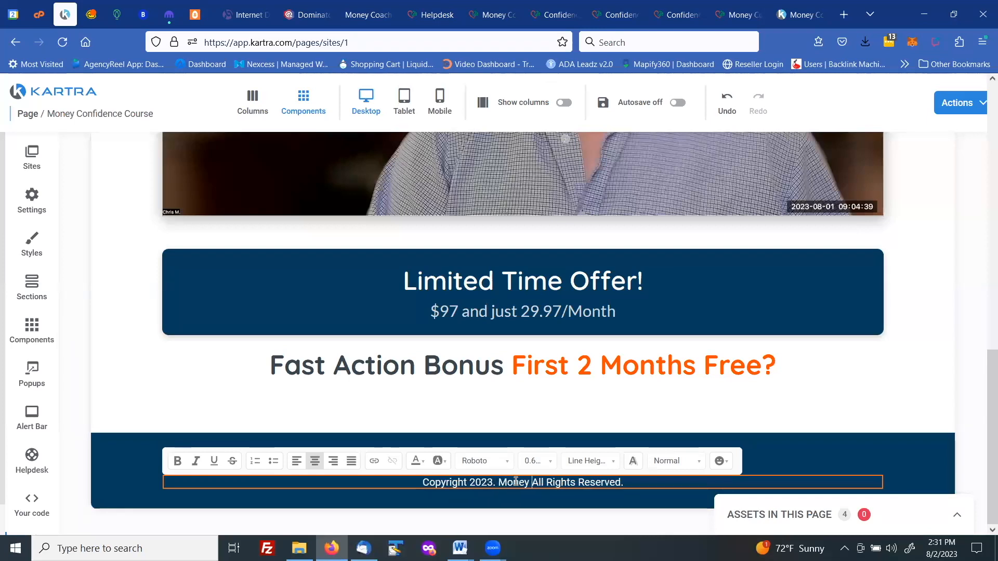
{"action": "type", "text": "Chris"}
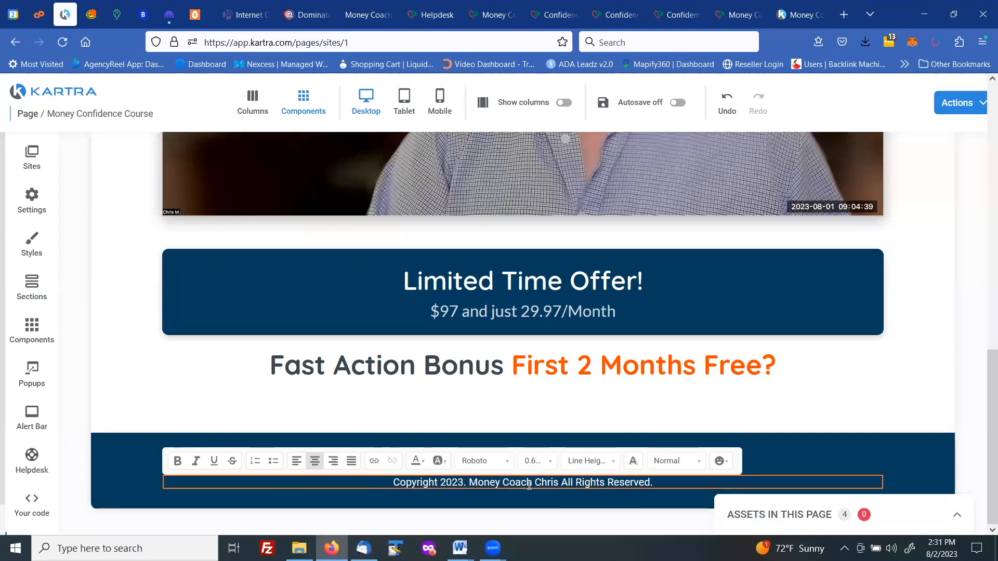
{"action": "left_click", "coordinate": [793, 452]}
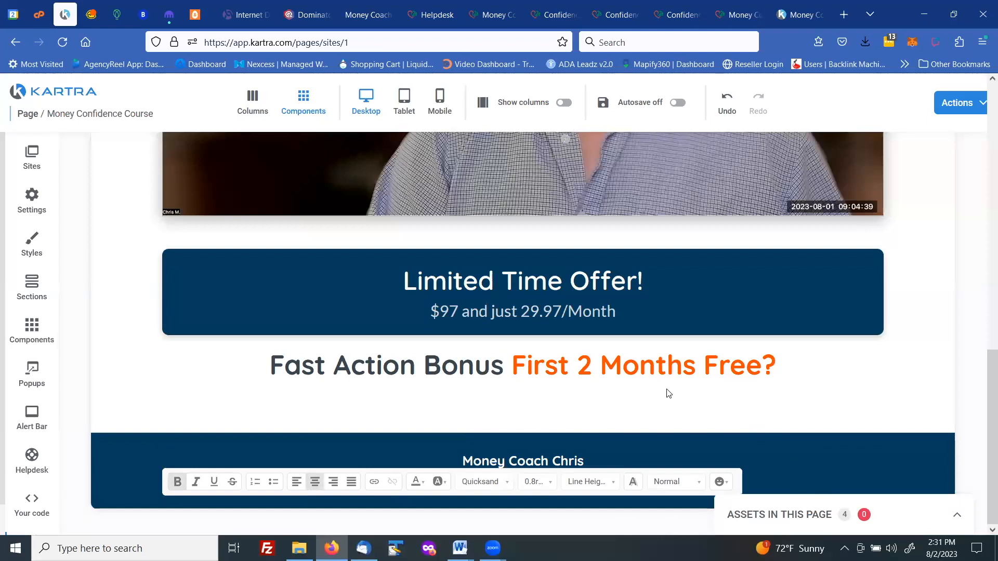
Publish the Money Confidence Course page live and get its direct page link
{"action": "left_click", "coordinate": [957, 102]}
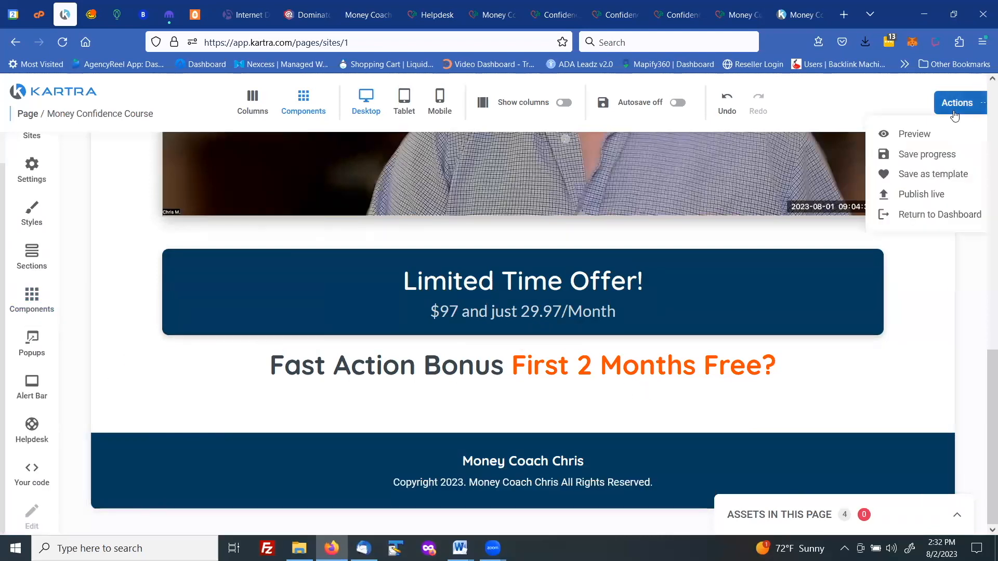
{"action": "left_click", "coordinate": [916, 198]}
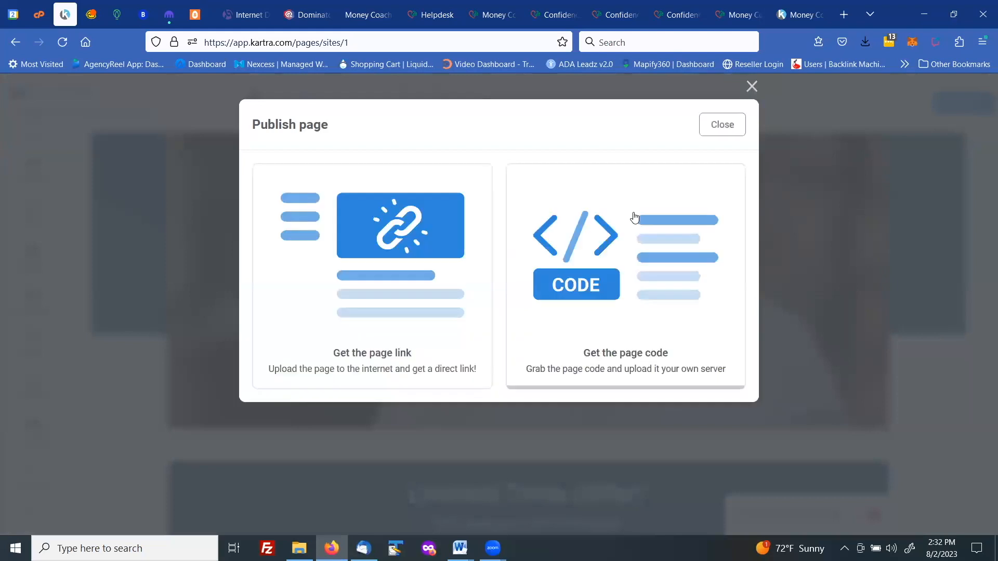
{"action": "left_click", "coordinate": [417, 275]}
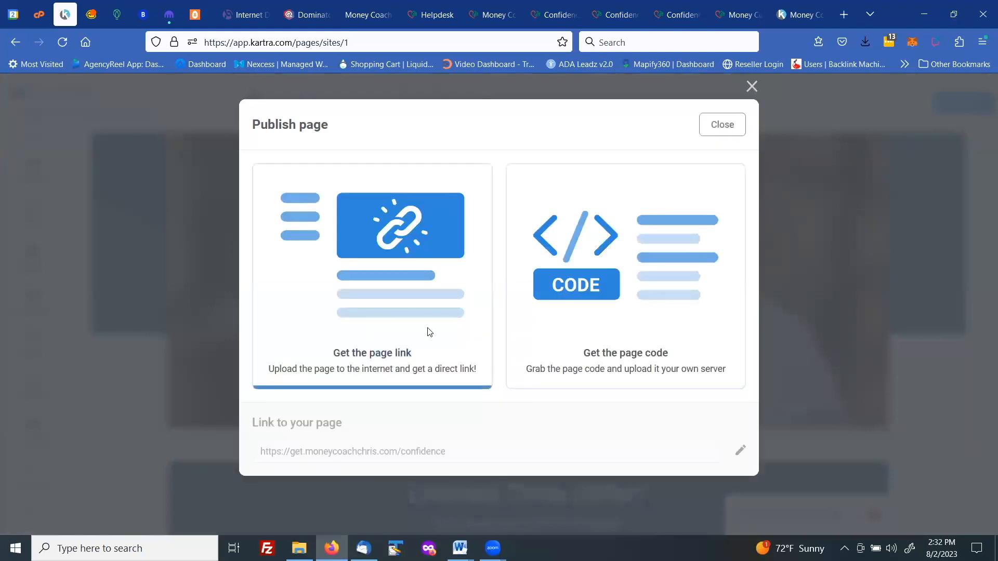
{"action": "left_click", "coordinate": [444, 451]}
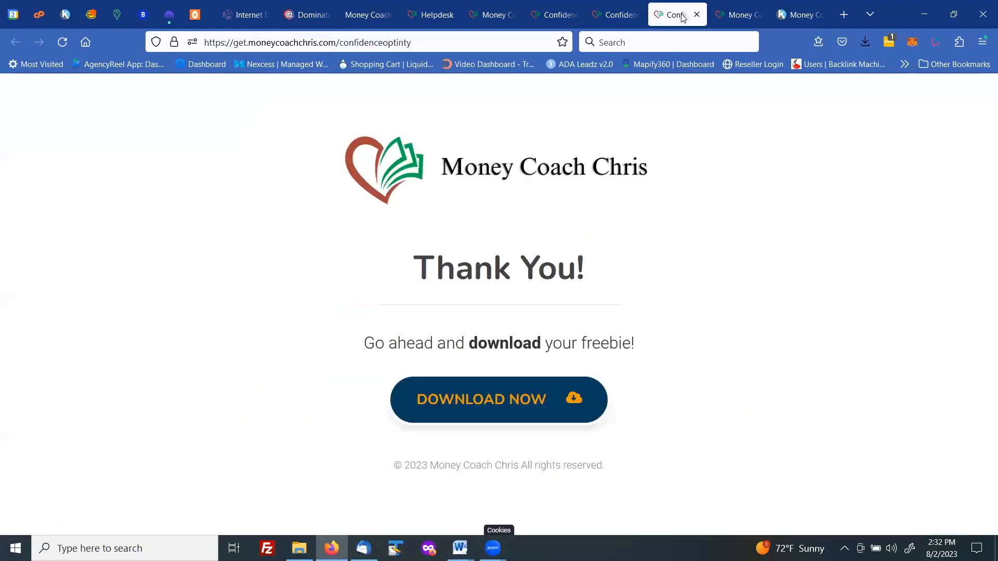
Load the published page at get.moneycoachchris.com/confidence in the already open browser tab showing the opt-in thank-you page
{"action": "left_click", "coordinate": [609, 17]}
{"action": "left_click", "coordinate": [547, 21]}
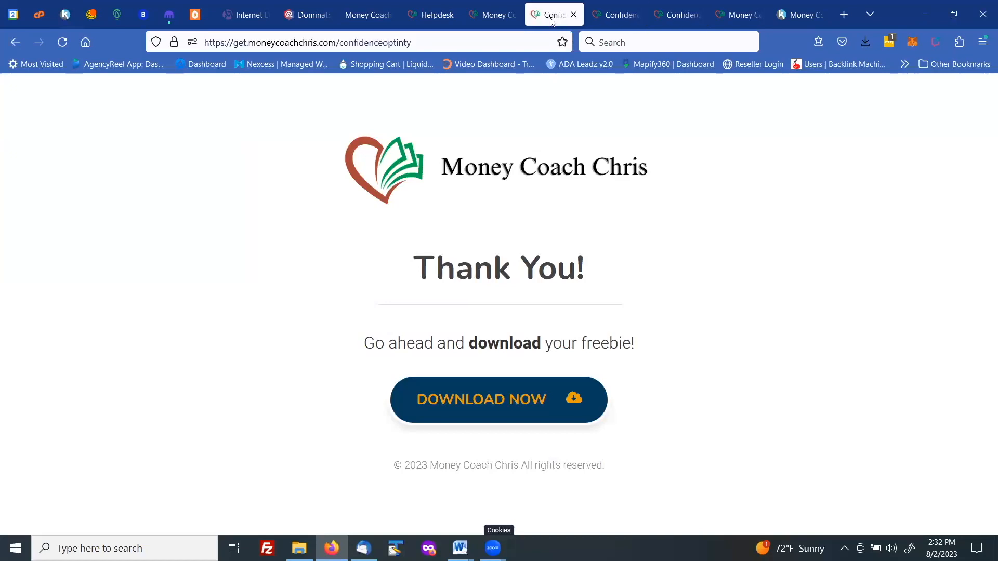
{"action": "left_click", "coordinate": [502, 19]}
{"action": "left_click", "coordinate": [431, 20]}
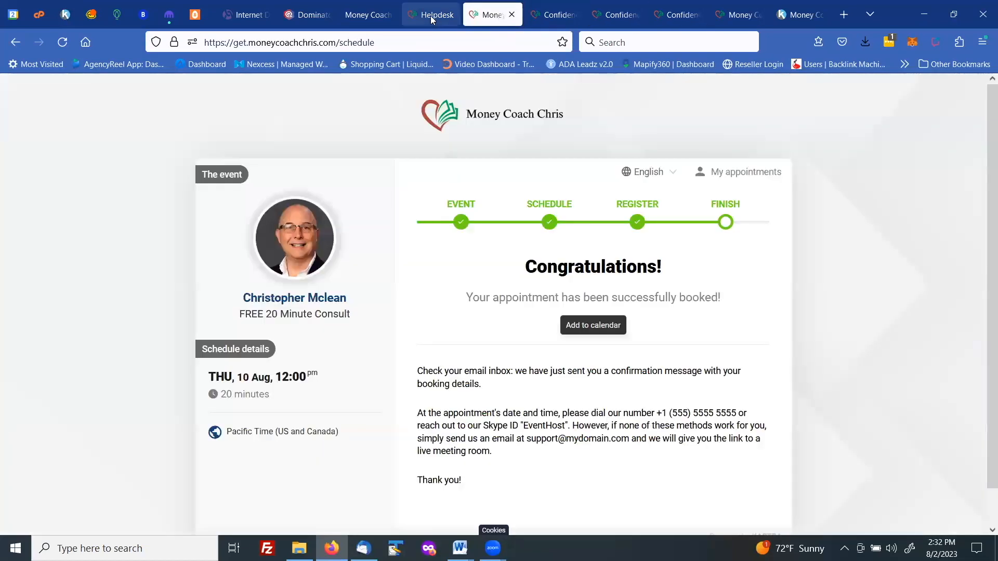
{"action": "left_click", "coordinate": [616, 18]}
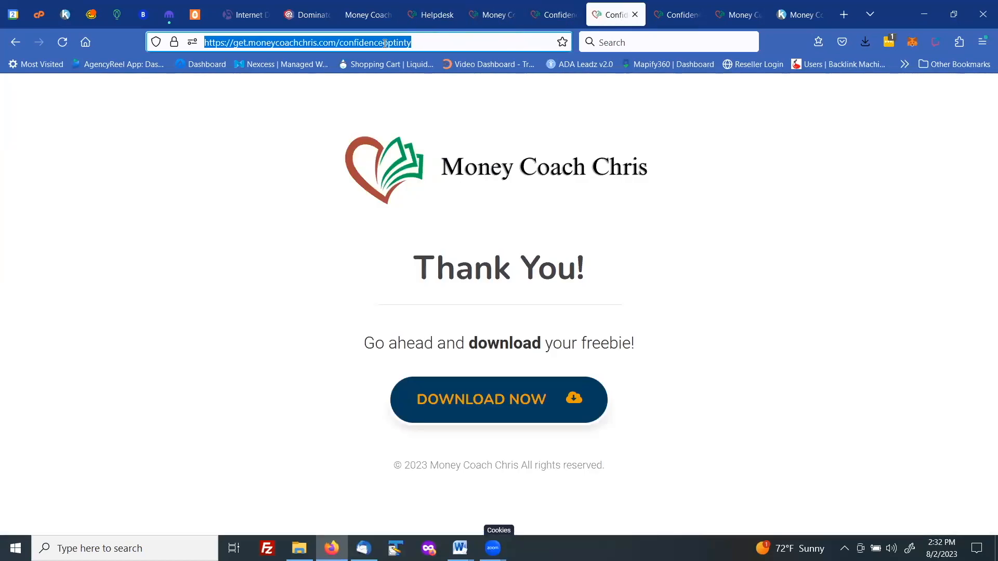
{"action": "left_click_drag", "start_coordinate": [384, 44], "coordinate": [431, 40]}
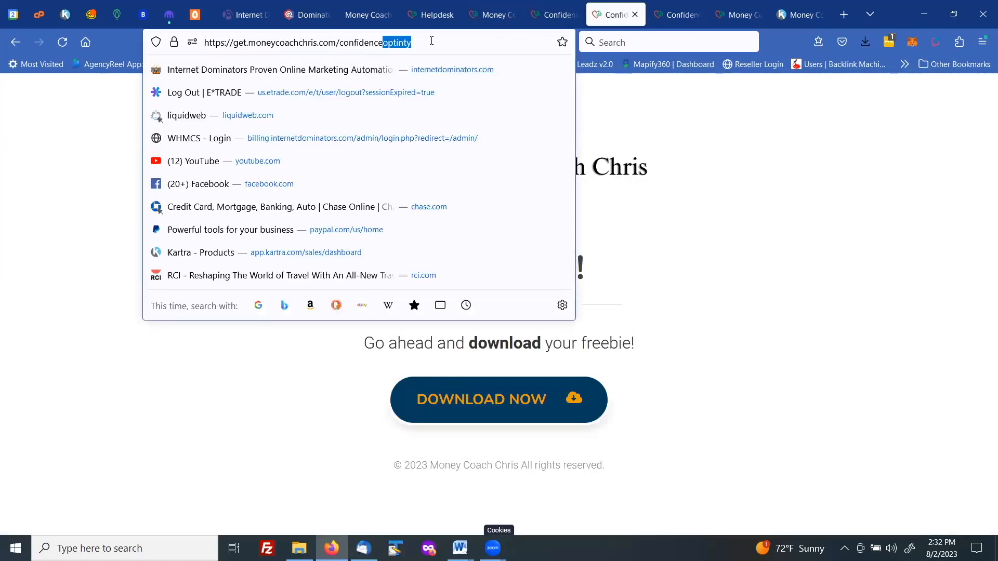
{"action": "key", "text": "BackSpace"}
{"action": "key", "text": "Return"}
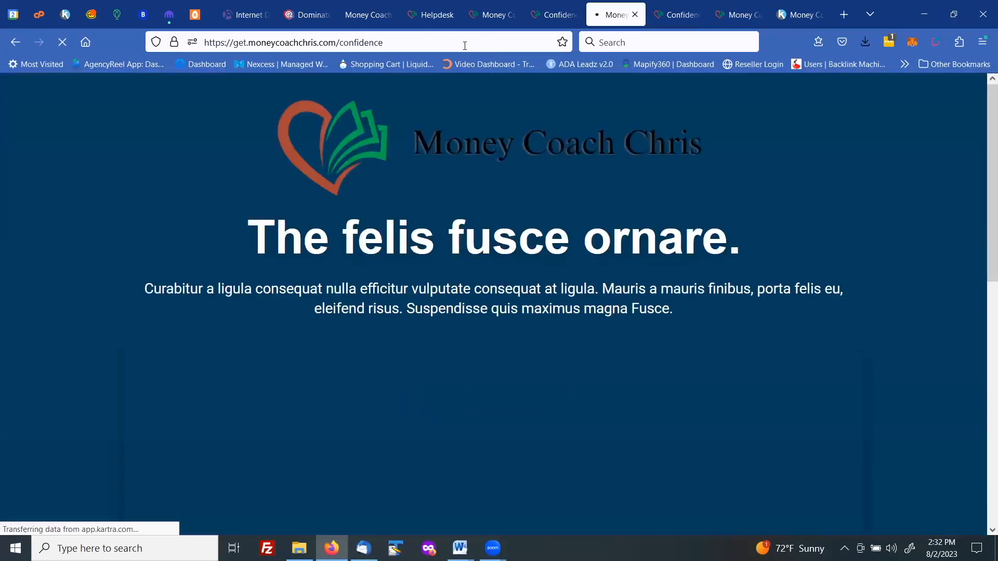
Check the live page and its Limited Time Offer checkout from the cart to the billing form, then close the checkout
{"action": "scroll", "coordinate": [425, 208], "scroll_direction": "down", "scroll_amount": 6}
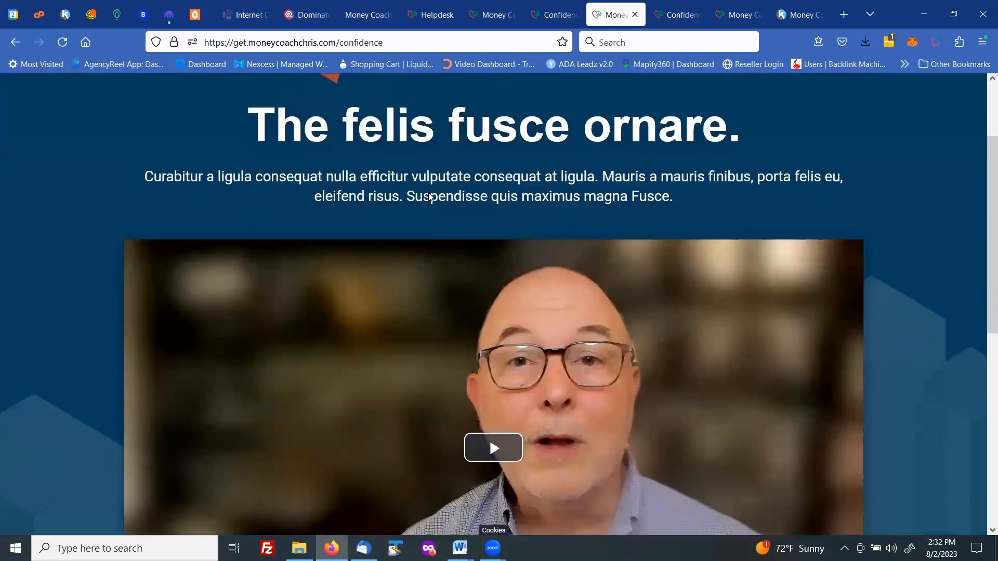
{"action": "scroll", "coordinate": [429, 208], "scroll_direction": "down", "scroll_amount": 3}
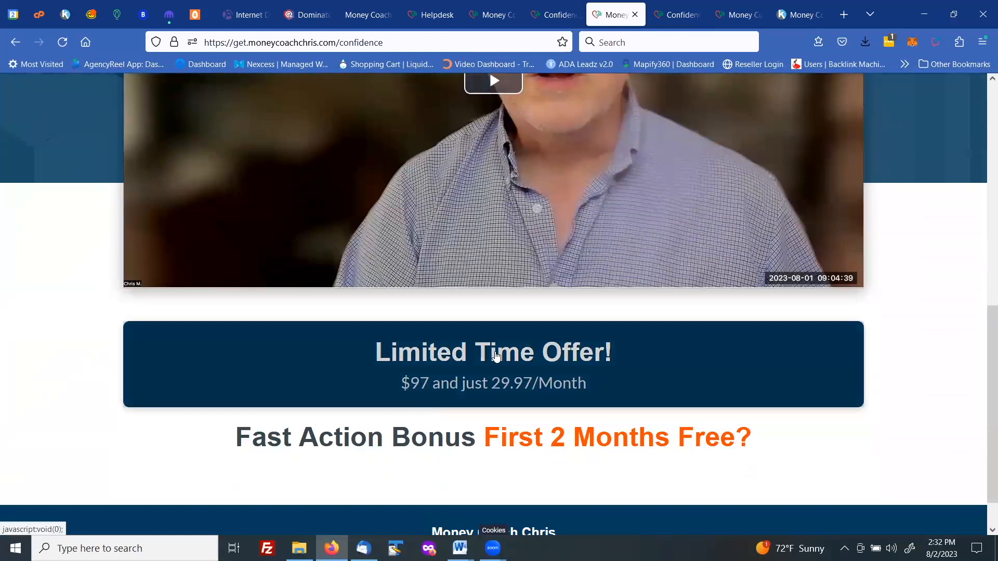
{"action": "left_click", "coordinate": [496, 355]}
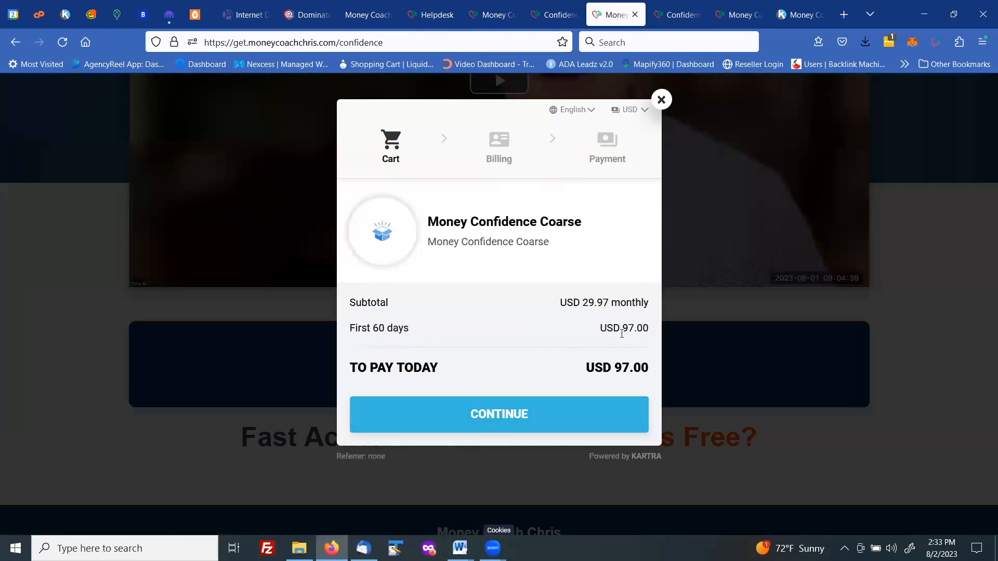
{"action": "left_click", "coordinate": [516, 417]}
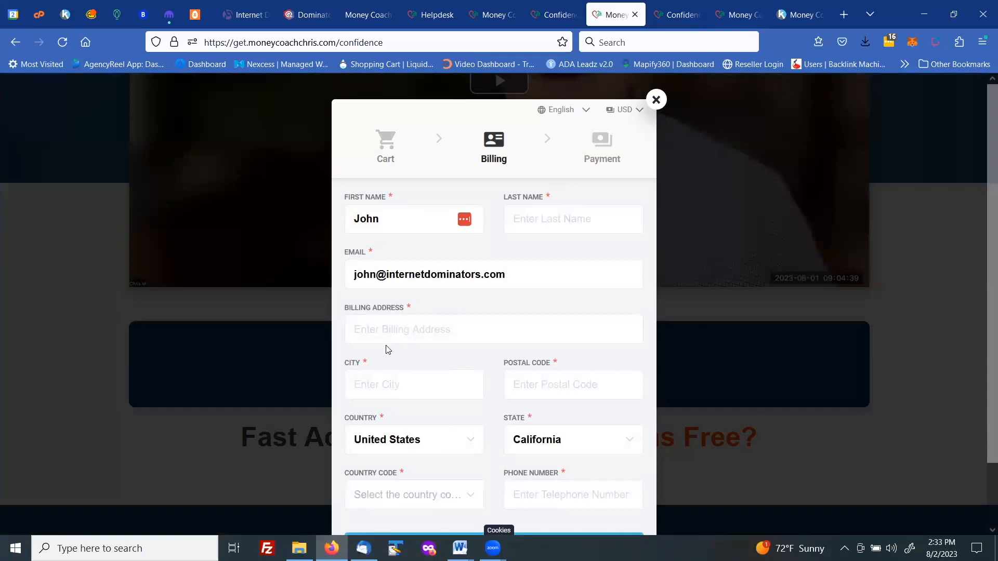
{"action": "scroll", "coordinate": [407, 381], "scroll_direction": "down", "scroll_amount": 2}
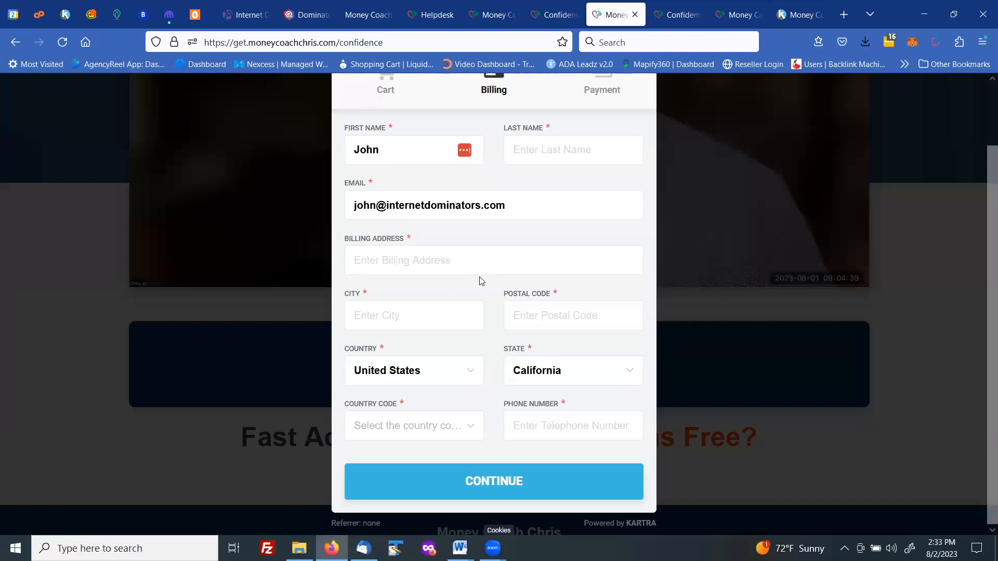
{"action": "scroll", "coordinate": [482, 281], "scroll_direction": "up", "scroll_amount": 2}
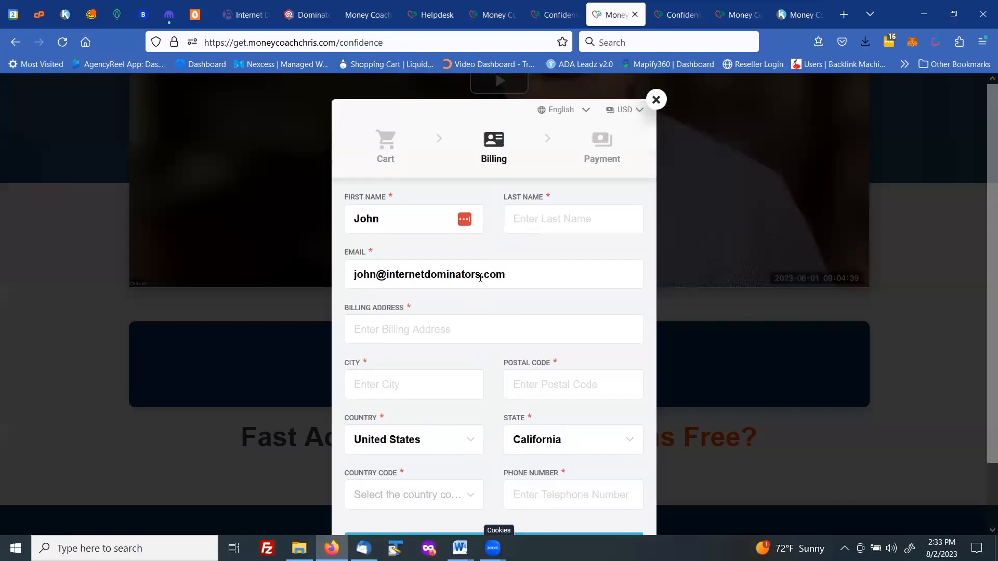
{"action": "left_click", "coordinate": [655, 100]}
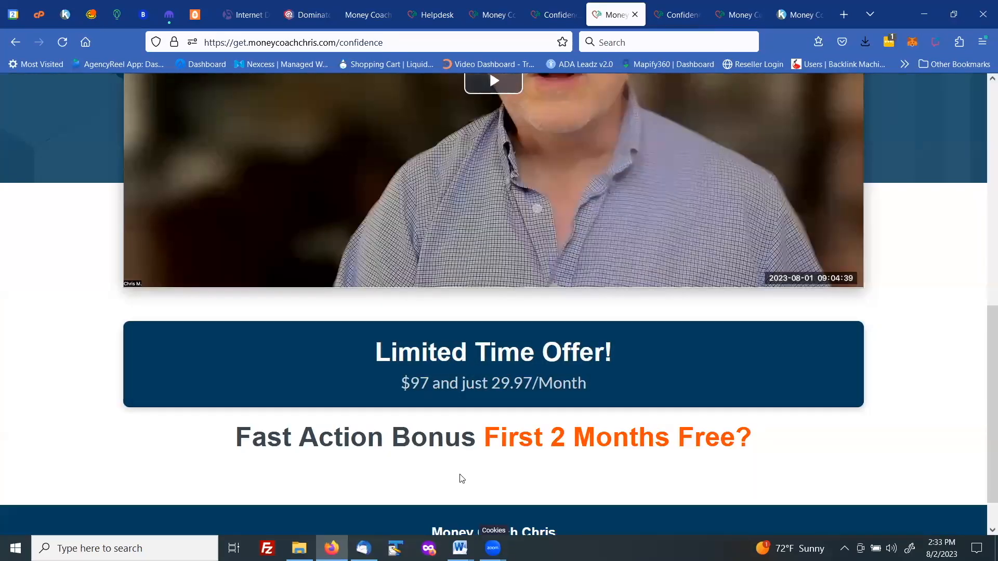
{"action": "scroll", "coordinate": [515, 419], "scroll_direction": "down", "scroll_amount": 1}
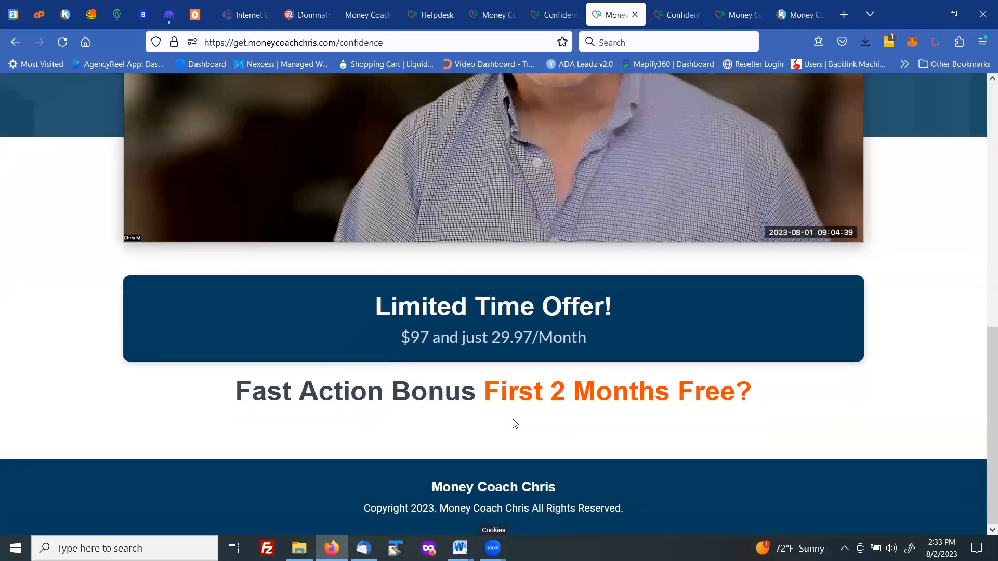
{"action": "scroll", "coordinate": [513, 422], "scroll_direction": "up", "scroll_amount": 10}
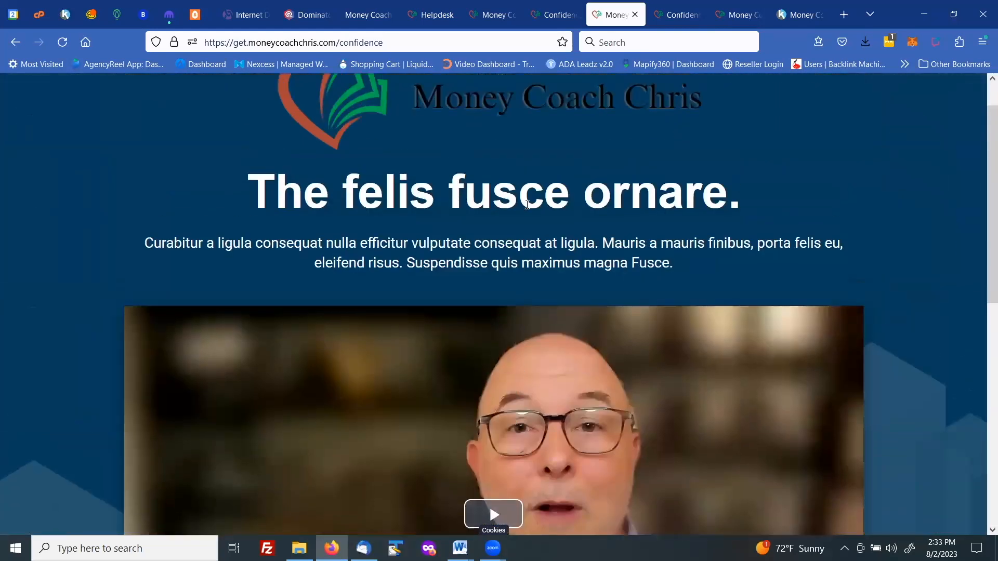
Go back to the Kartra page editor and leave it for the pages dashboard
{"action": "left_click", "coordinate": [64, 14]}
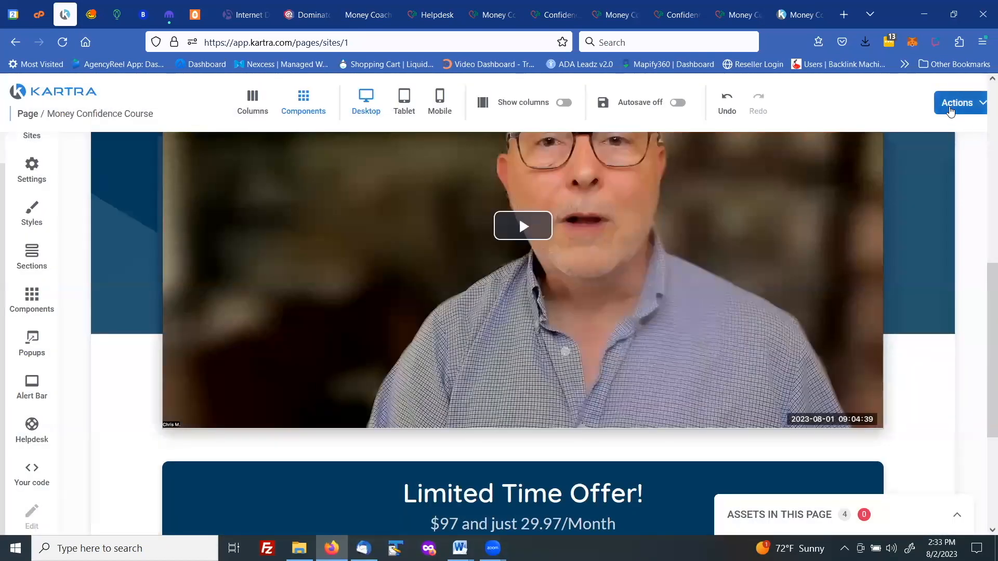
{"action": "left_click", "coordinate": [950, 112]}
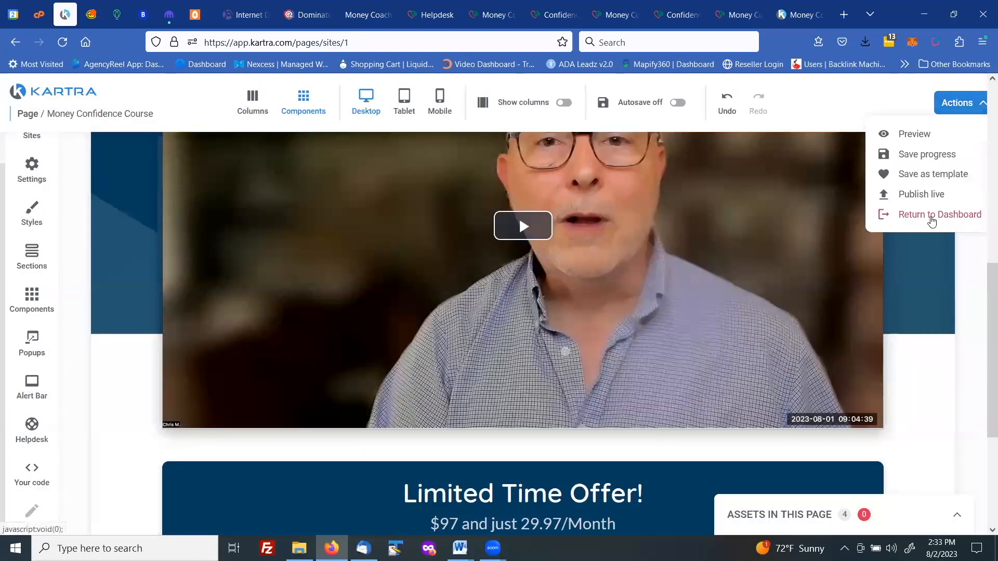
{"action": "left_click", "coordinate": [931, 217]}
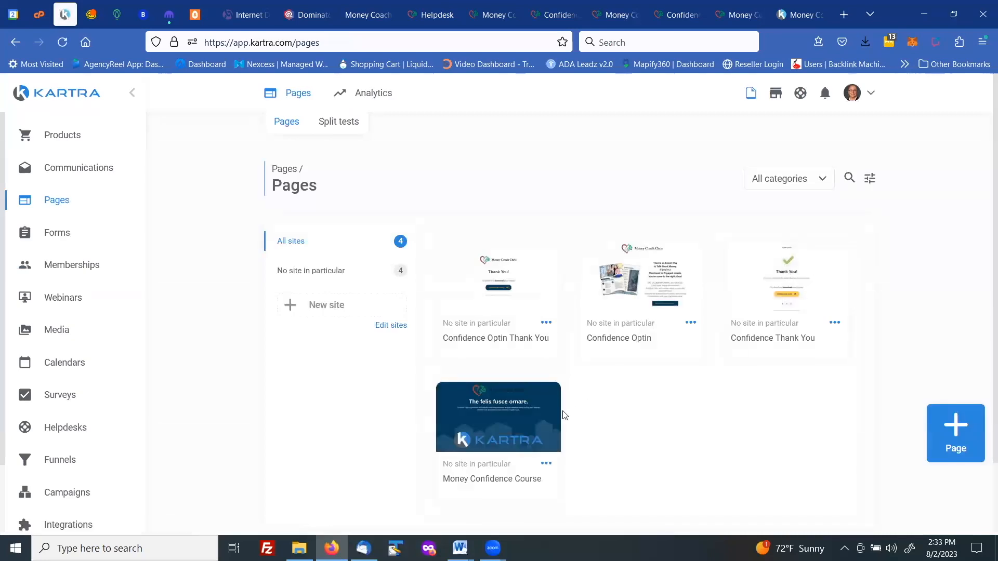
Clone the Money Confidence Course page under the name "Money Confidence Course Final Offer"
{"action": "left_click", "coordinate": [546, 464]}
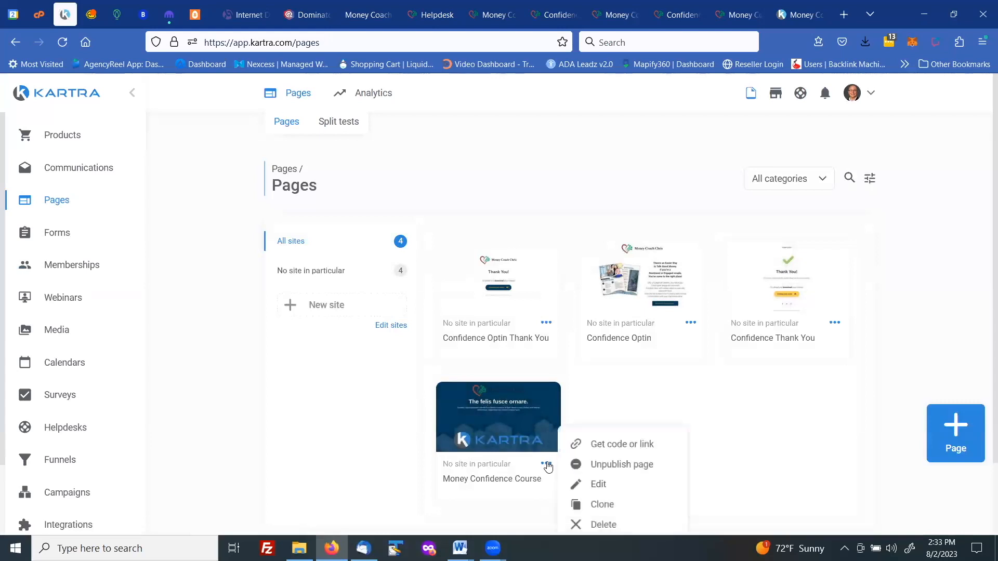
{"action": "left_click", "coordinate": [603, 505]}
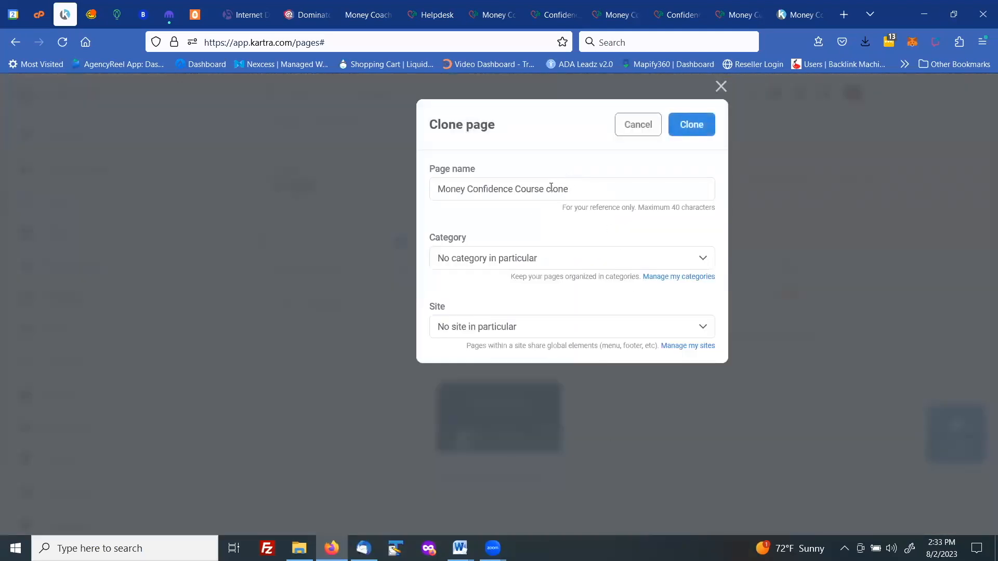
{"action": "left_click_drag", "start_coordinate": [548, 189], "coordinate": [572, 189]}
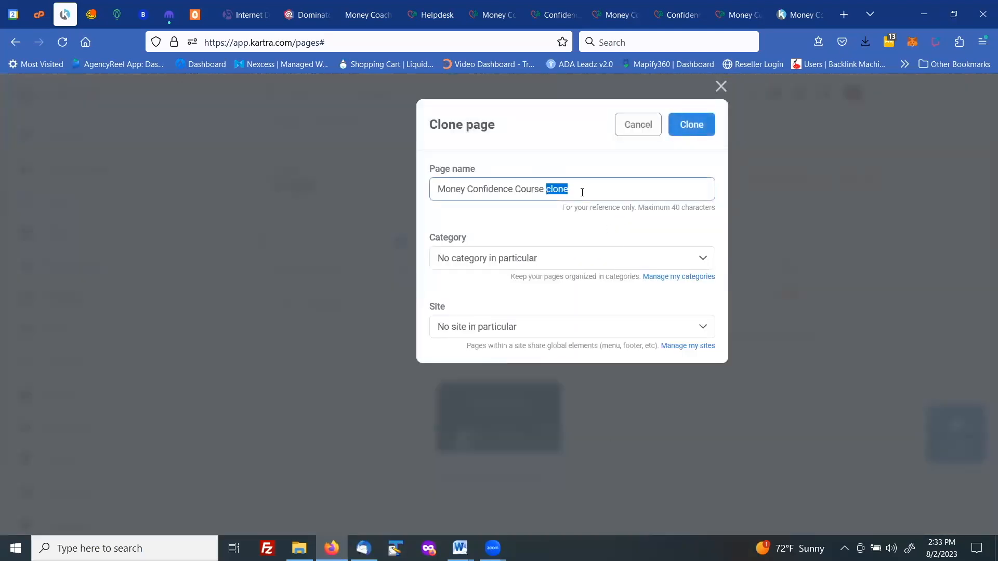
{"action": "type", "text": "Final Offer"}
{"action": "left_click", "coordinate": [691, 125]}
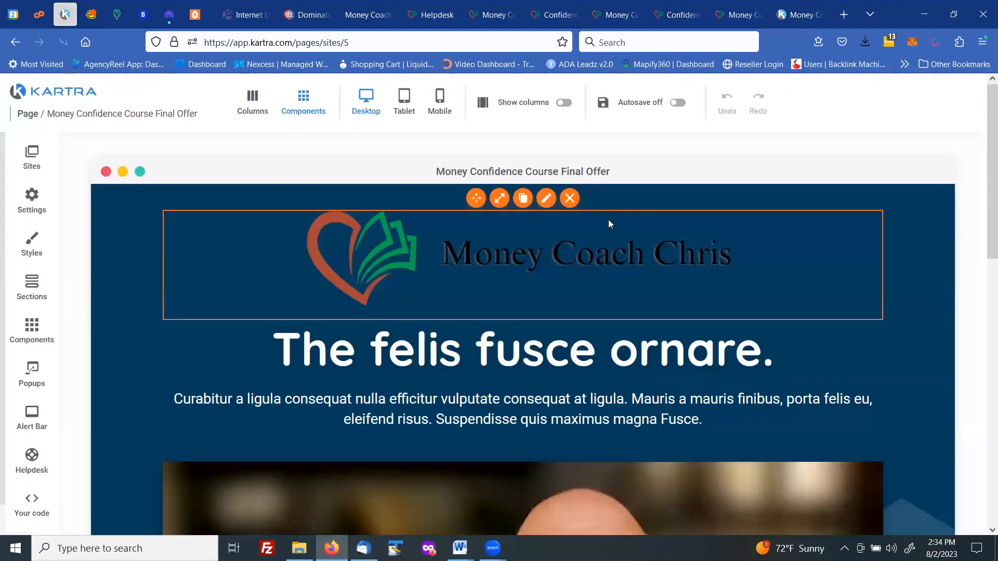
Set the Limited Time Offer button's product checkout link to Price point 1 with an overlay popup checkout form
{"action": "scroll", "coordinate": [581, 305], "scroll_direction": "down", "scroll_amount": 10}
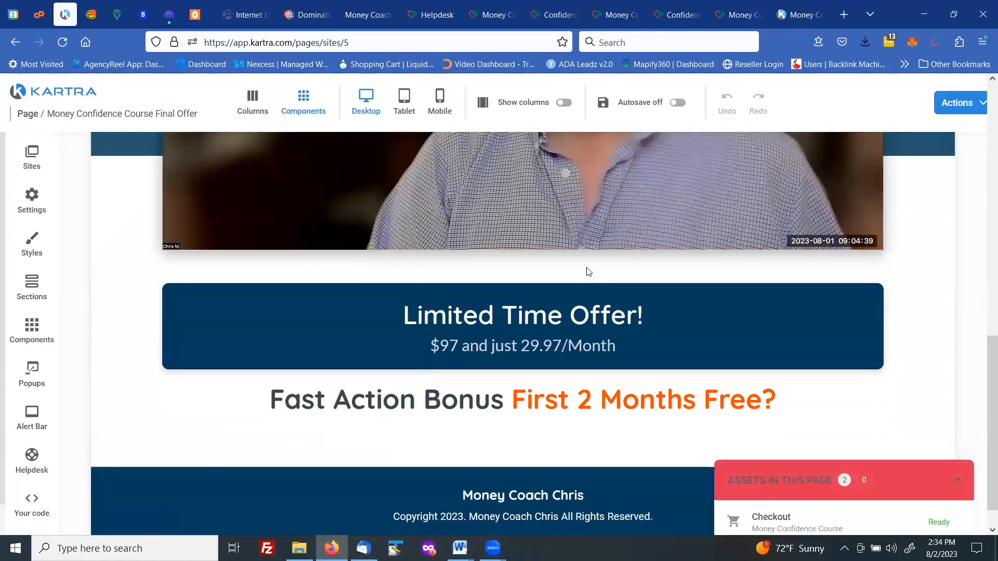
{"action": "scroll", "coordinate": [589, 271], "scroll_direction": "down", "scroll_amount": 1}
{"action": "mouse_move", "coordinate": [586, 267]}
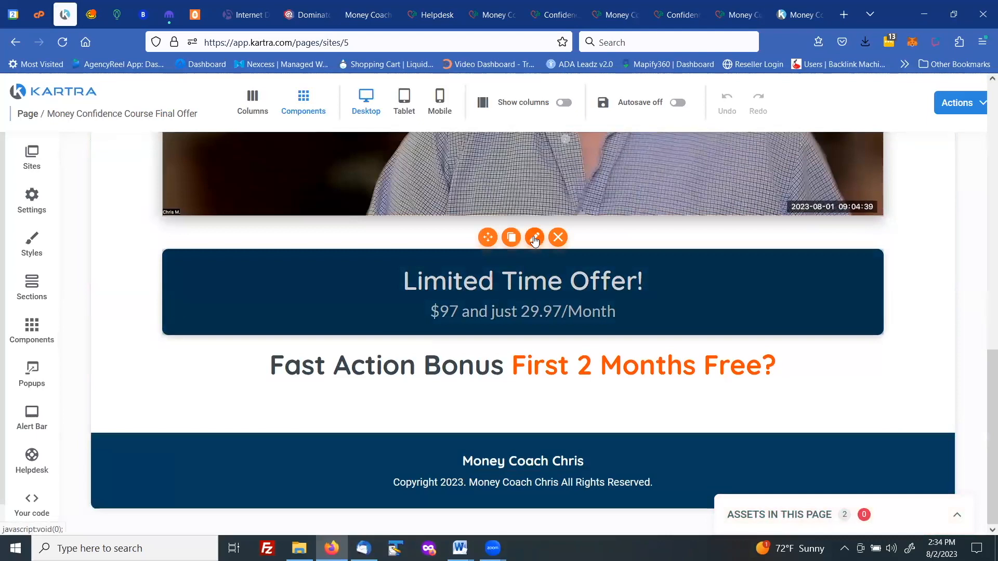
{"action": "left_click", "coordinate": [534, 238]}
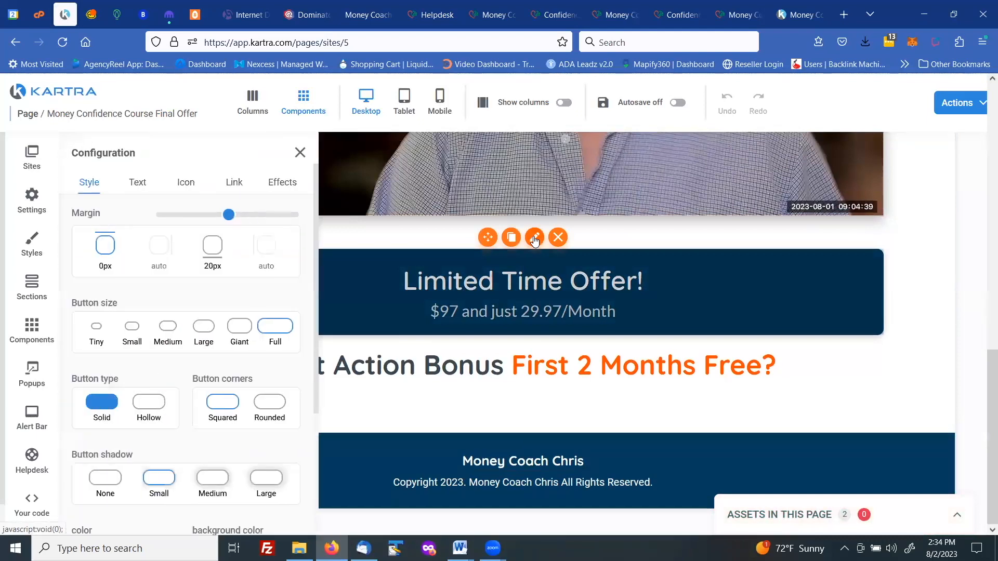
{"action": "left_click", "coordinate": [240, 186]}
{"action": "scroll", "coordinate": [157, 312], "scroll_direction": "down", "scroll_amount": 6}
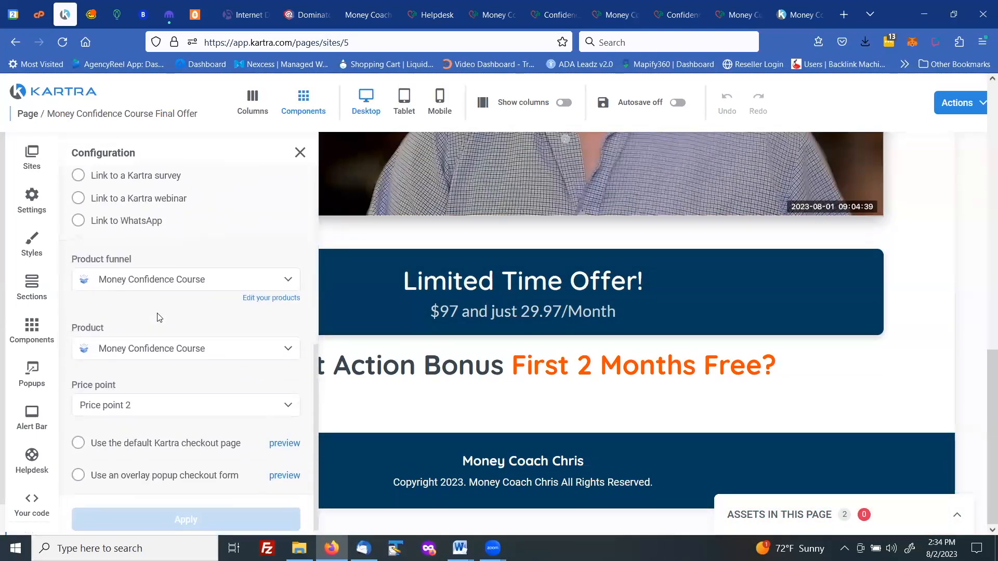
{"action": "left_click", "coordinate": [119, 398]}
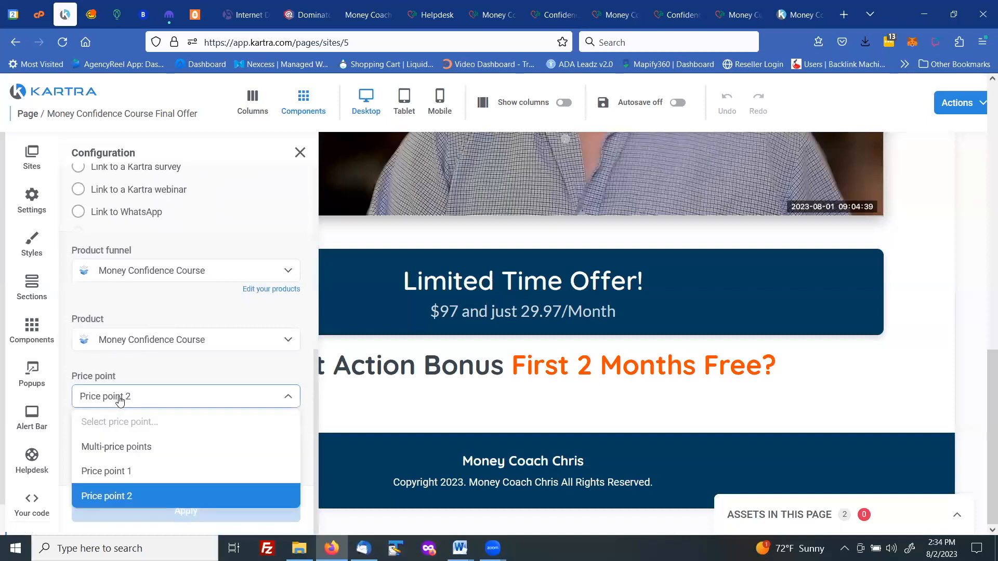
{"action": "left_click", "coordinate": [110, 471]}
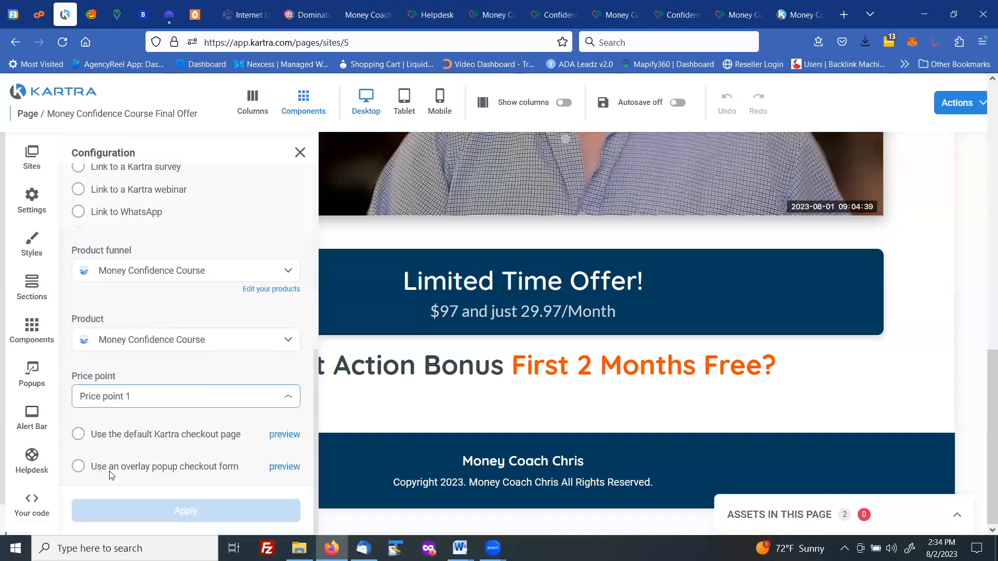
{"action": "left_click", "coordinate": [77, 466]}
{"action": "scroll", "coordinate": [130, 442], "scroll_direction": "down", "scroll_amount": 3}
{"action": "left_click", "coordinate": [118, 412]}
{"action": "left_click", "coordinate": [158, 509]}
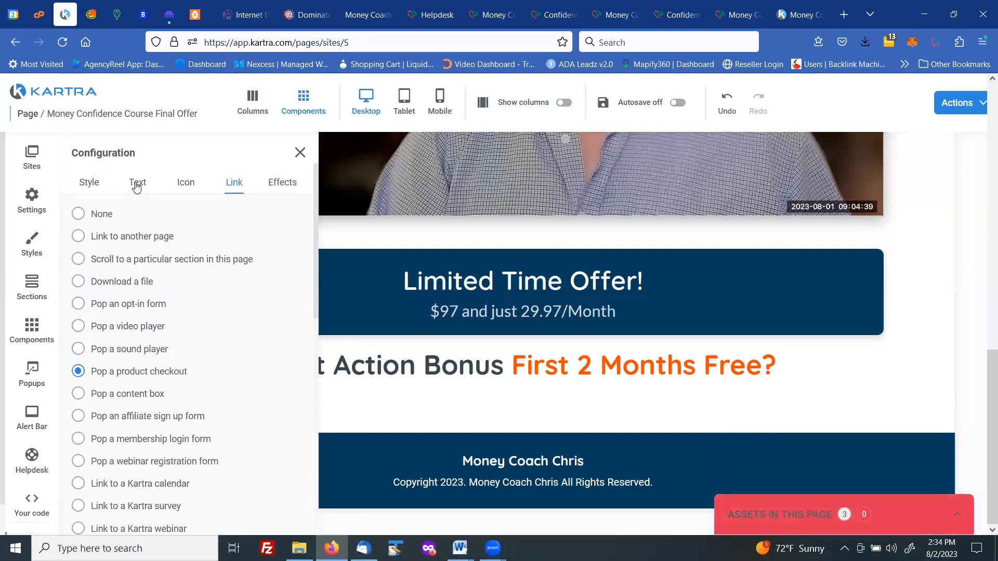
Change the offer button's first line of text to "Sign Up Now!" and delete the Fast Action Bonus headline beneath it
{"action": "left_click", "coordinate": [144, 185]}
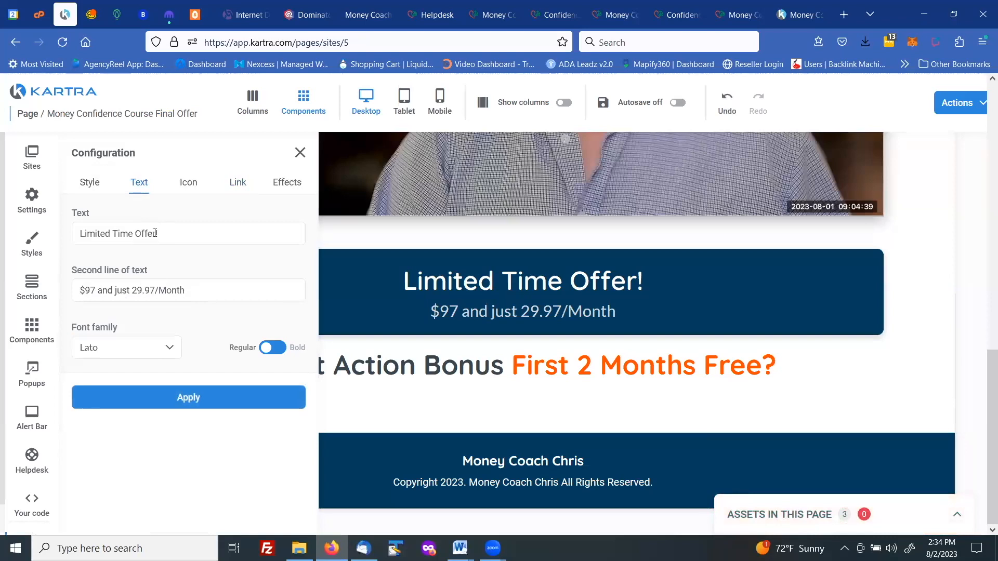
{"action": "left_click_drag", "start_coordinate": [155, 233], "coordinate": [81, 234]}
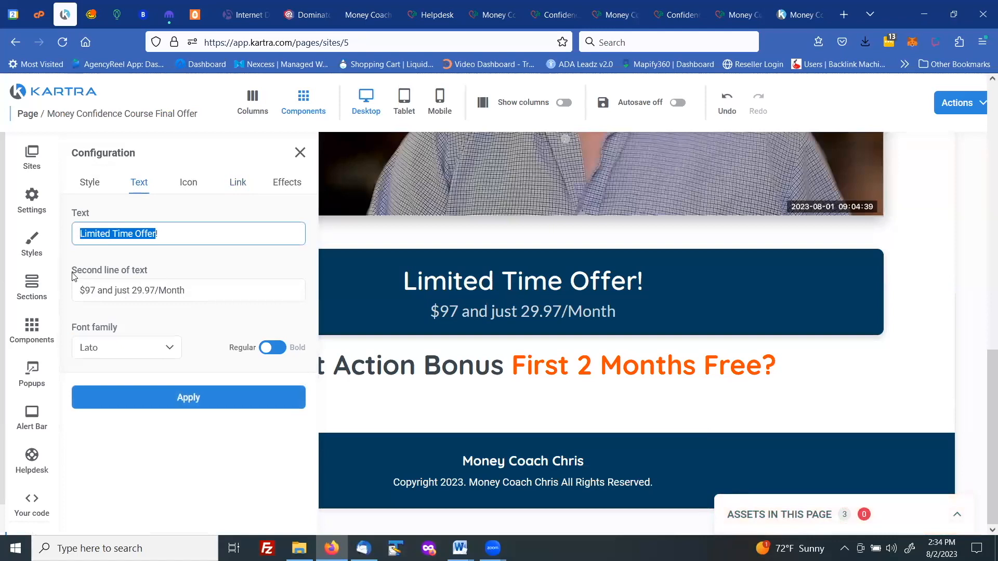
{"action": "type", "text": "Sign Up Now!"}
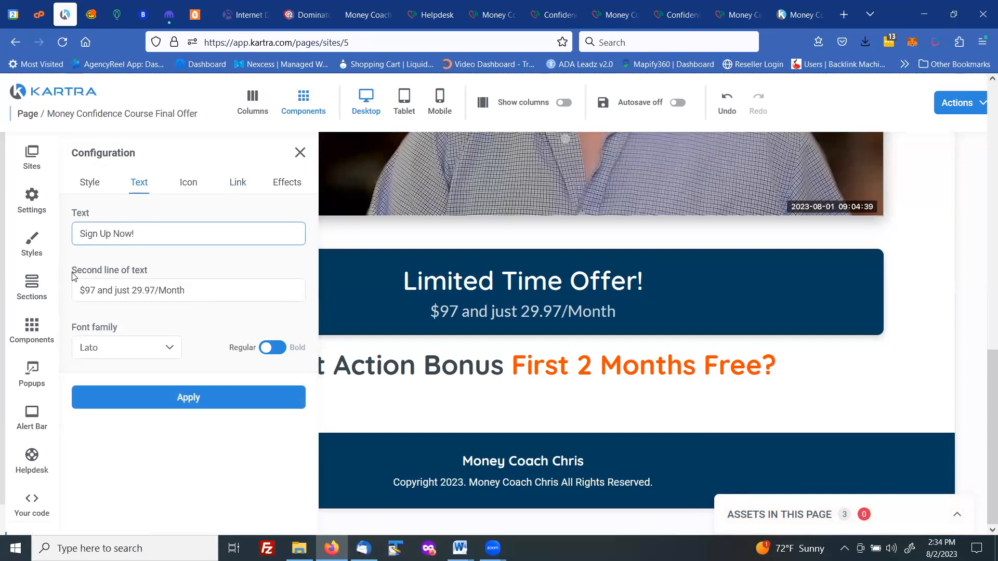
{"action": "left_click", "coordinate": [190, 398]}
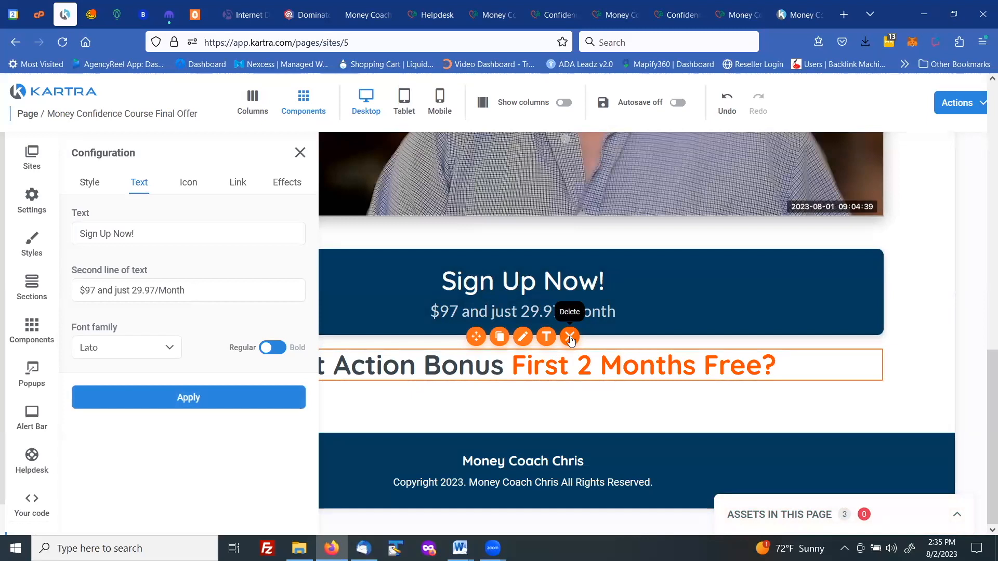
{"action": "left_click", "coordinate": [570, 337]}
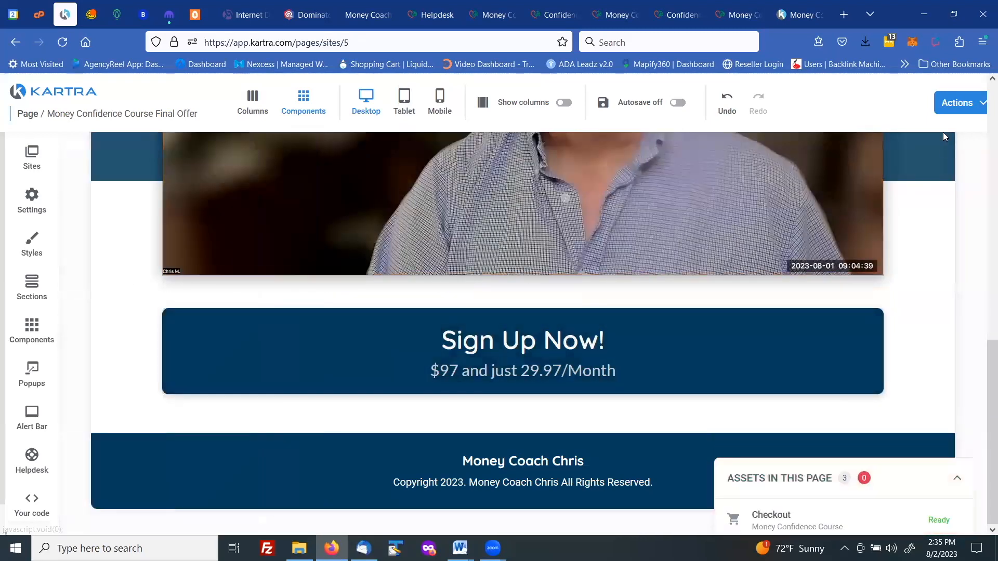
{"action": "left_click", "coordinate": [956, 102]}
{"action": "left_click", "coordinate": [910, 196]}
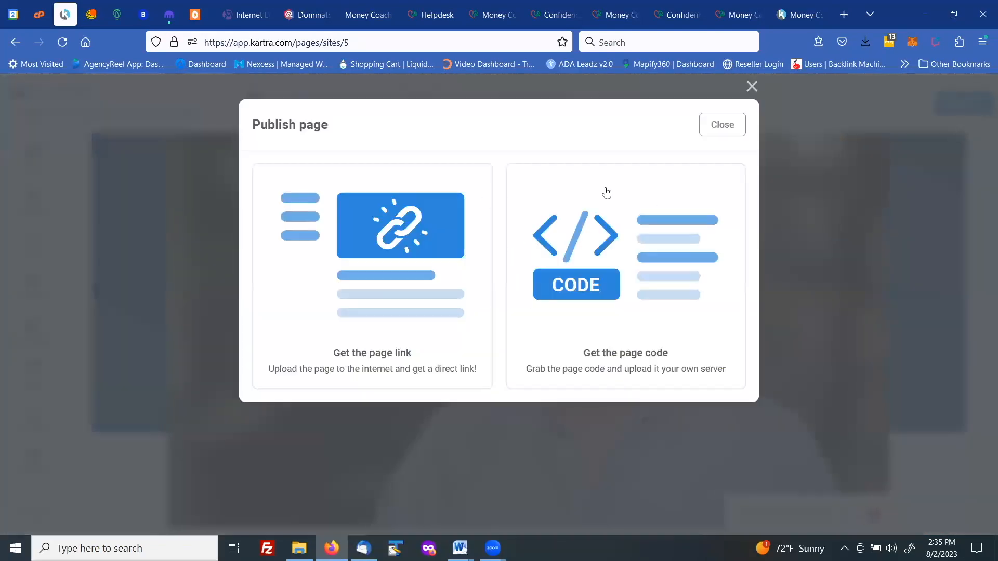
{"action": "left_click", "coordinate": [420, 241]}
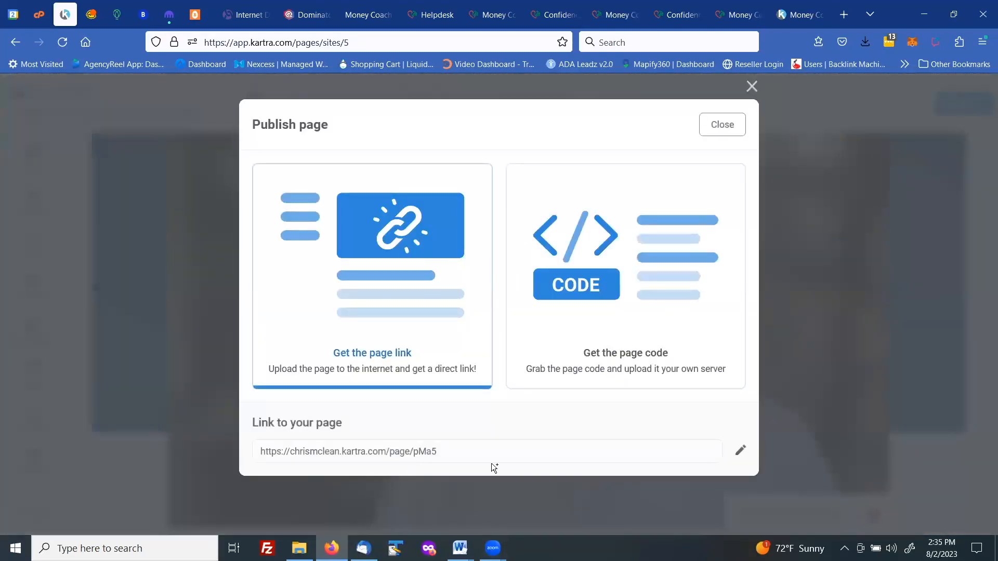
{"action": "left_click", "coordinate": [741, 452]}
{"action": "left_click", "coordinate": [341, 457]}
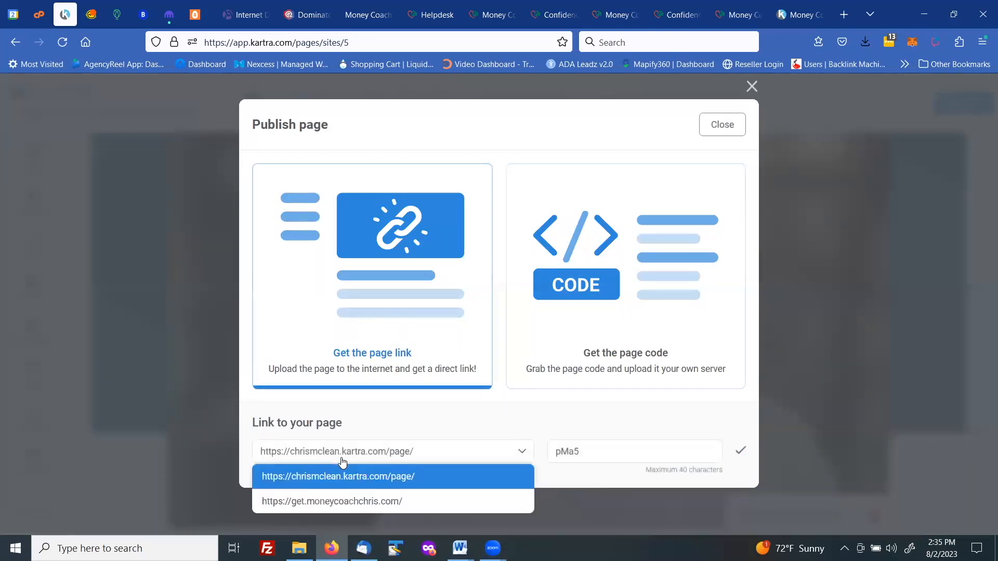
{"action": "left_click", "coordinate": [337, 502]}
{"action": "left_click_drag", "start_coordinate": [582, 455], "coordinate": [536, 455]}
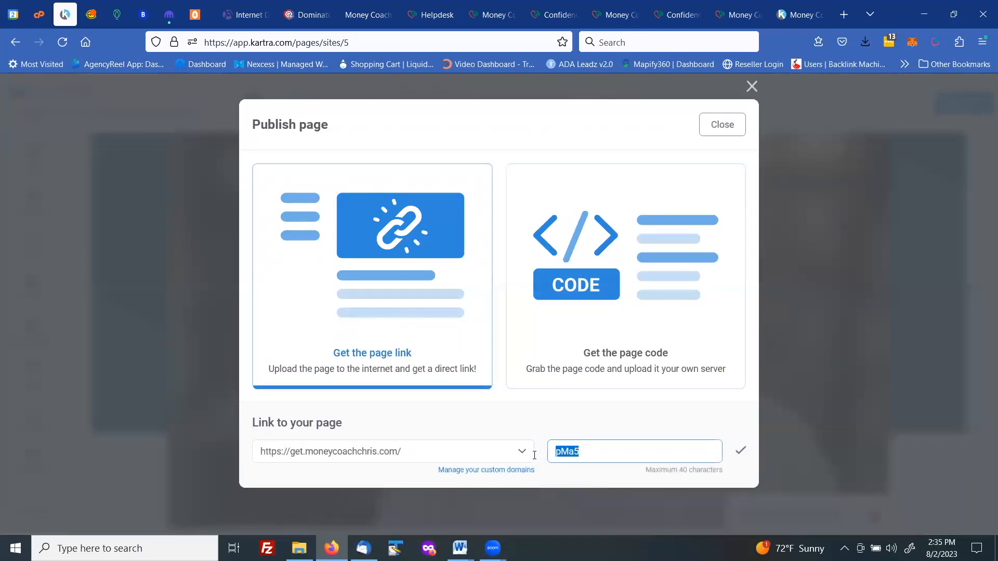
{"action": "type", "text": "confidencefinaloffer"}
{"action": "left_click", "coordinate": [742, 453]}
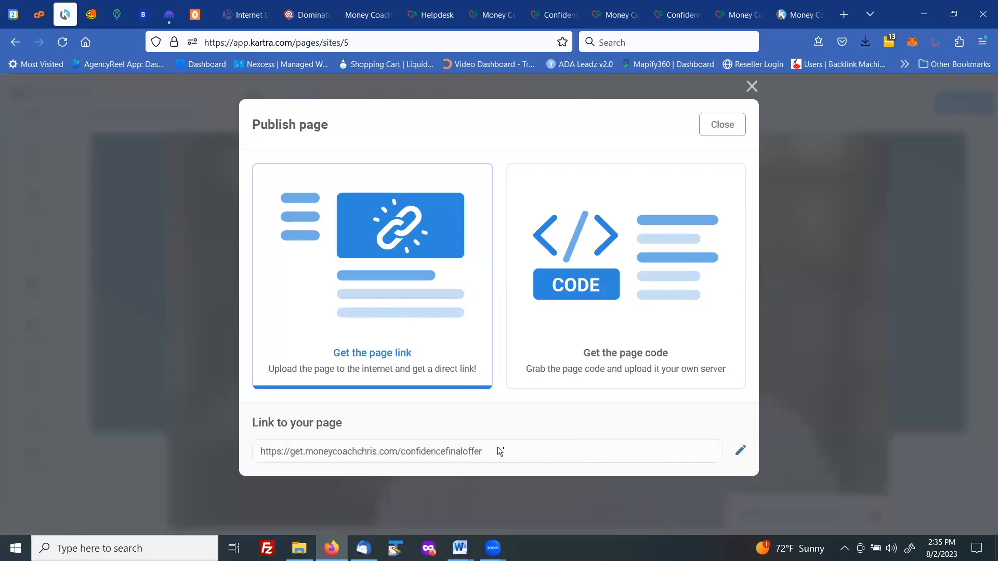
{"action": "left_click", "coordinate": [712, 126]}
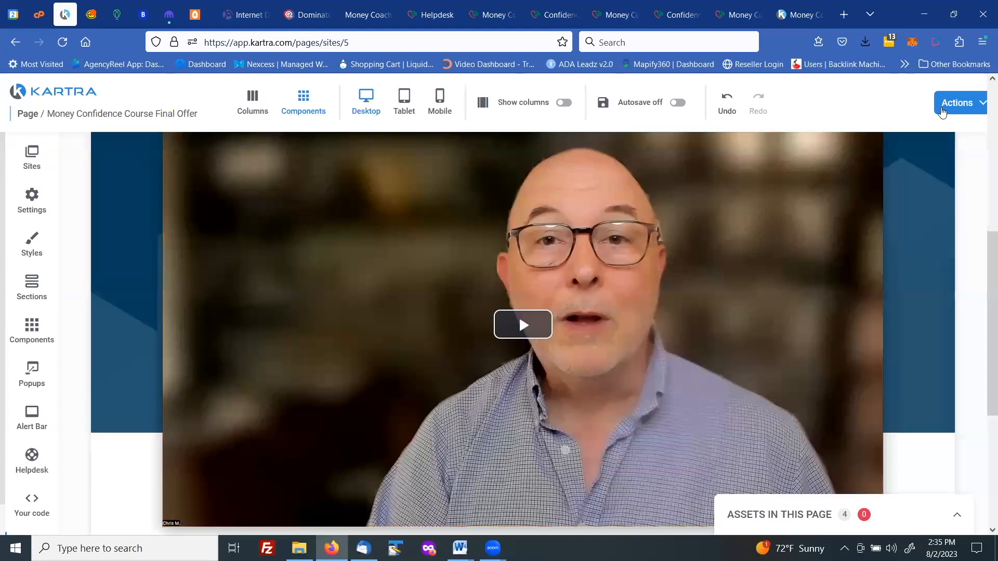
Leave the Final Offer page for the pages dashboard and open the original Money Confidence Course page for editing
{"action": "left_click", "coordinate": [942, 107]}
{"action": "left_click", "coordinate": [909, 213]}
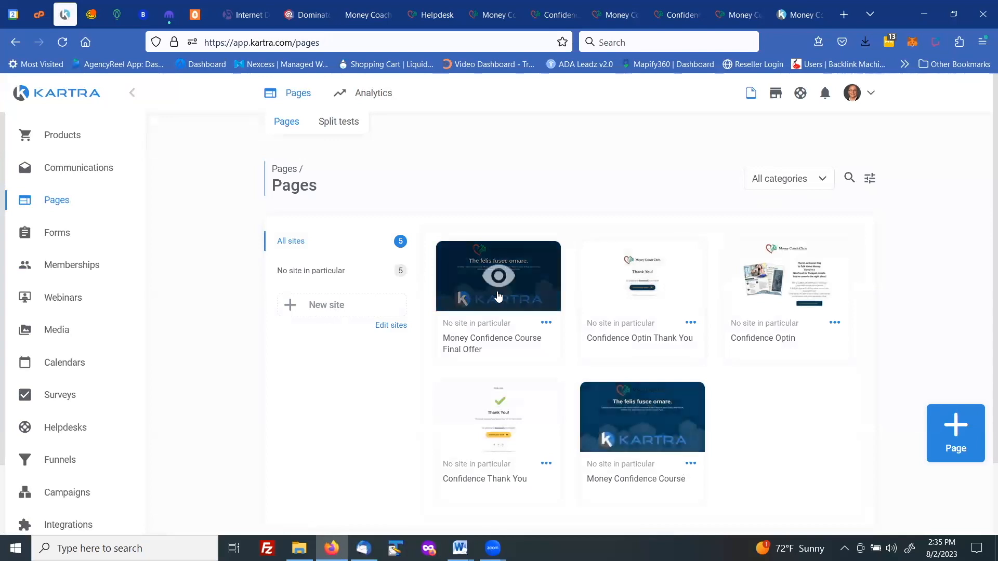
{"action": "left_click", "coordinate": [690, 465]}
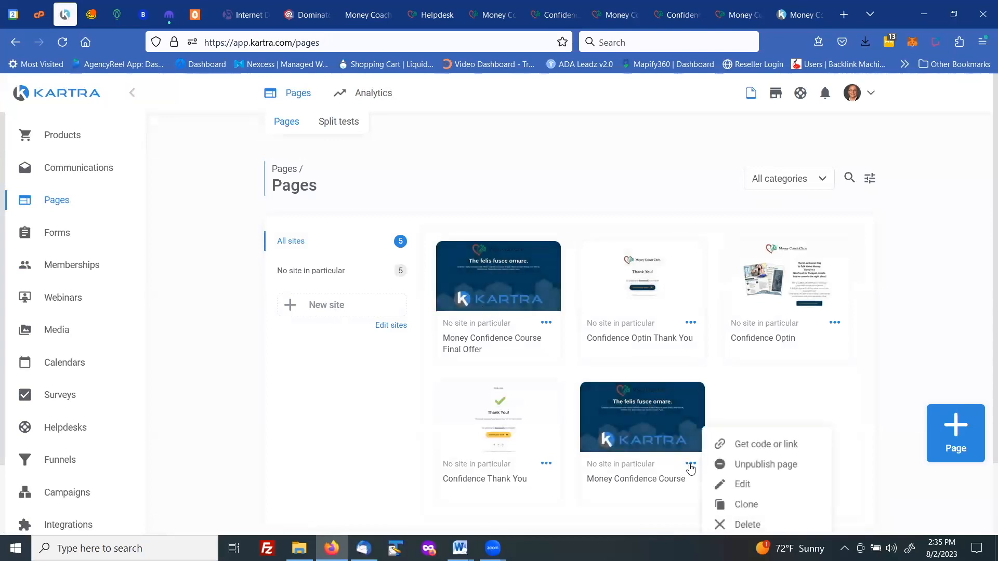
{"action": "left_click", "coordinate": [725, 486]}
{"action": "left_click", "coordinate": [692, 126]}
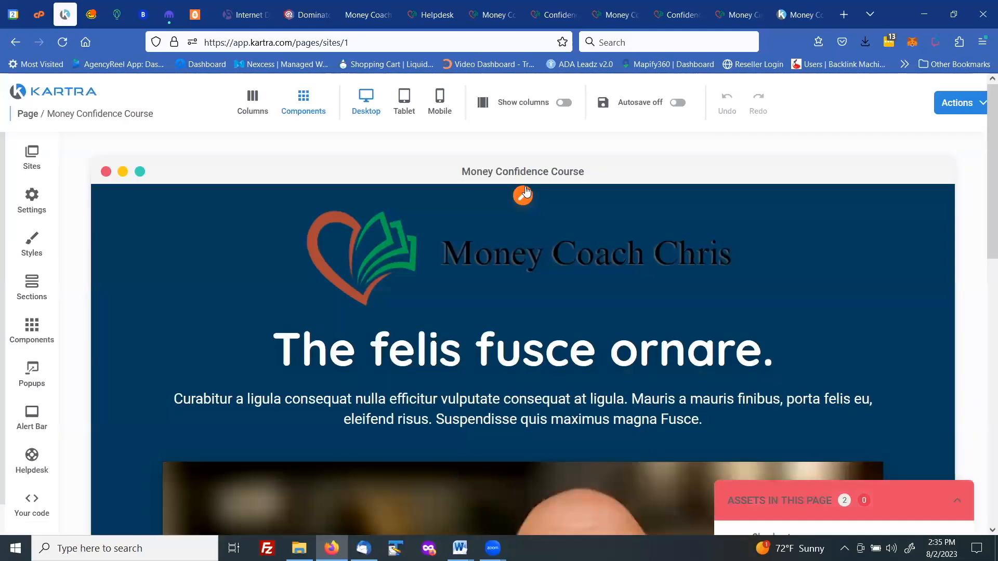
Insert a countdown timer with separate digit boxes between the video and the Limited Time Offer button
{"action": "scroll", "coordinate": [526, 190], "scroll_direction": "down", "scroll_amount": 2}
{"action": "scroll", "coordinate": [526, 190], "scroll_direction": "down", "scroll_amount": 10}
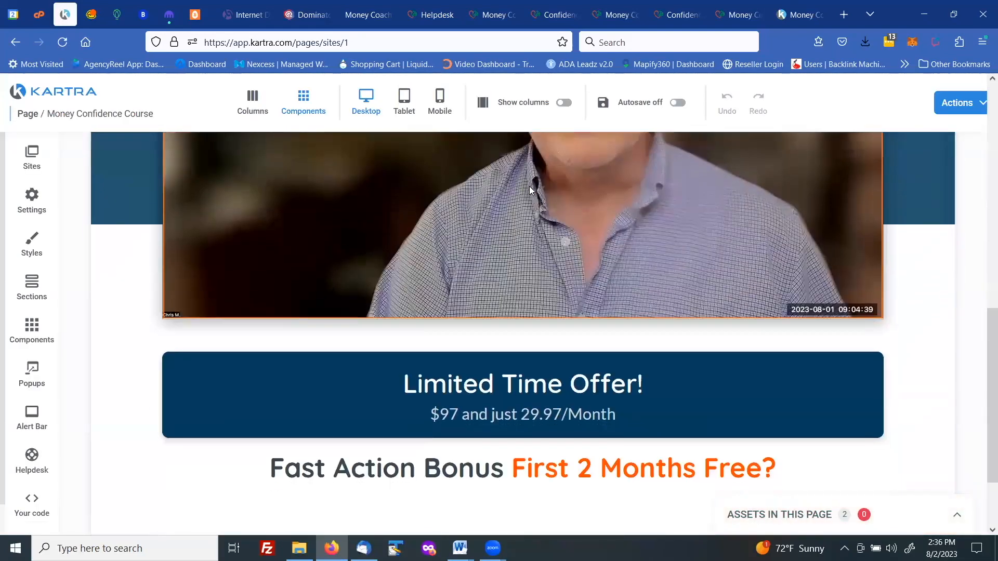
{"action": "left_click", "coordinate": [37, 333]}
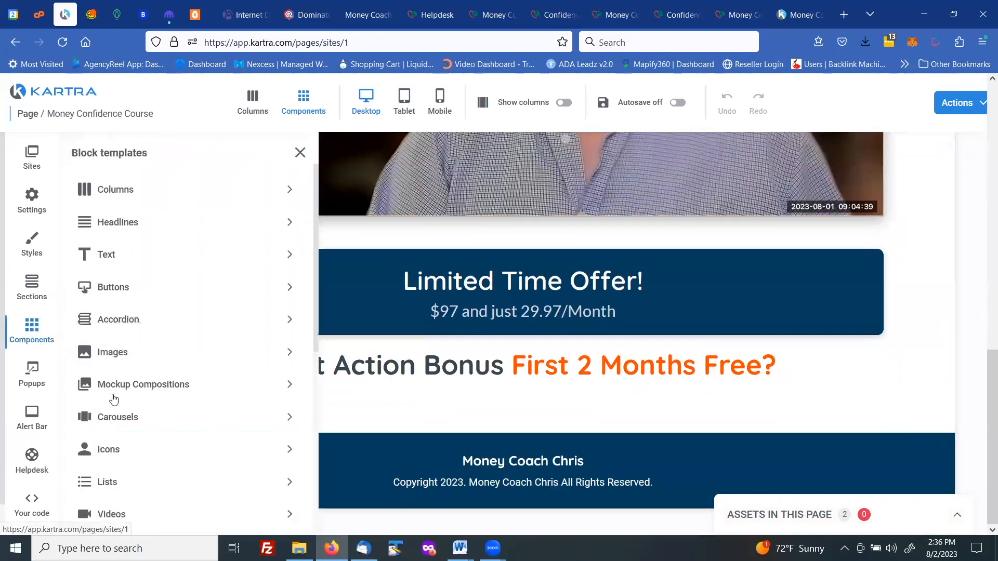
{"action": "scroll", "coordinate": [125, 419], "scroll_direction": "down", "scroll_amount": 4}
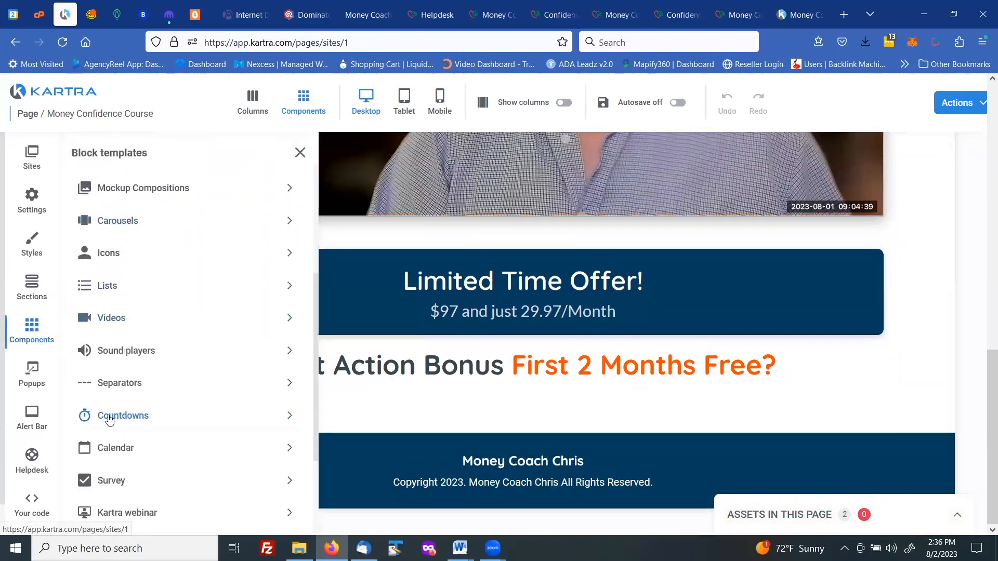
{"action": "left_click", "coordinate": [109, 418]}
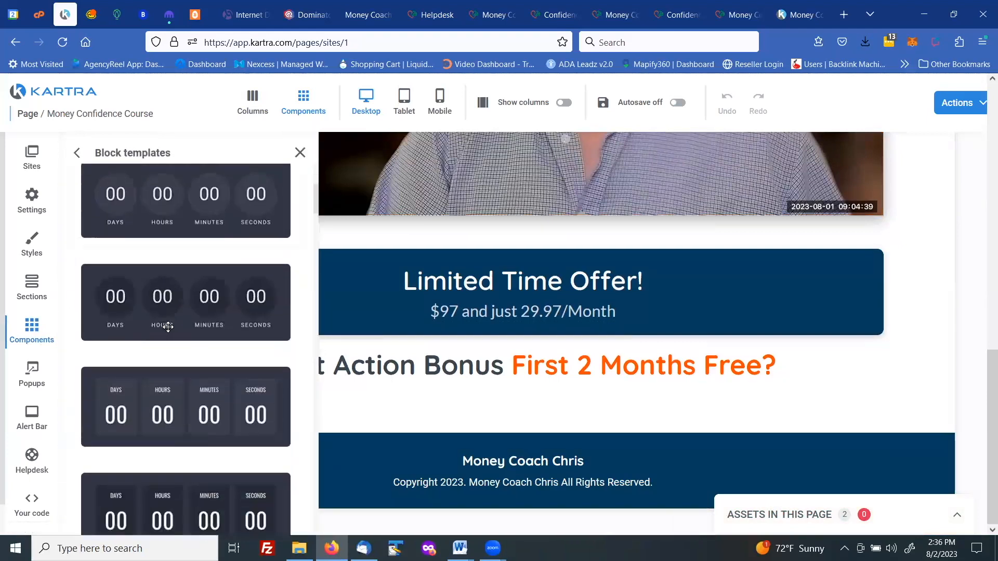
{"action": "scroll", "coordinate": [168, 327], "scroll_direction": "down", "scroll_amount": 10}
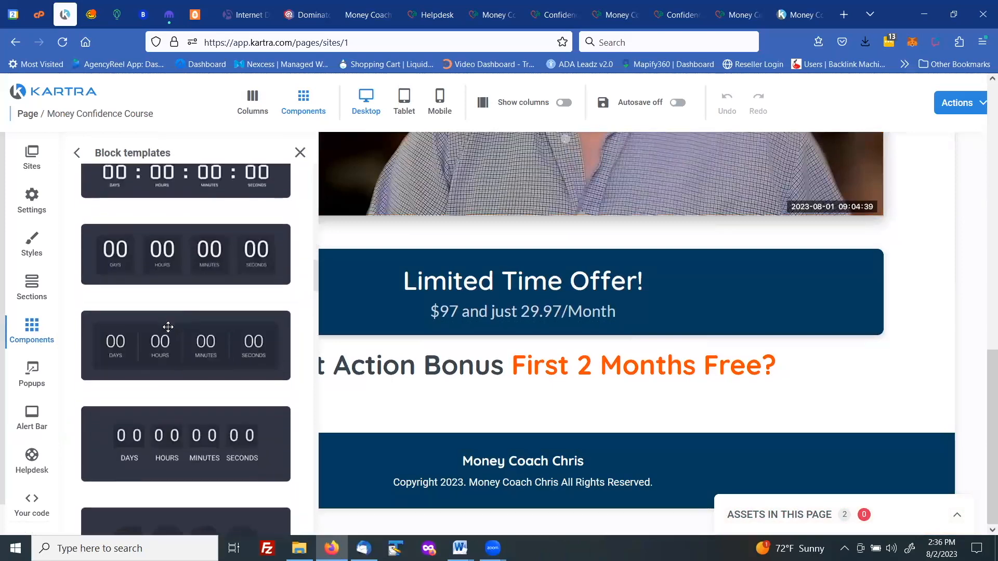
{"action": "scroll", "coordinate": [168, 327], "scroll_direction": "down", "scroll_amount": 10}
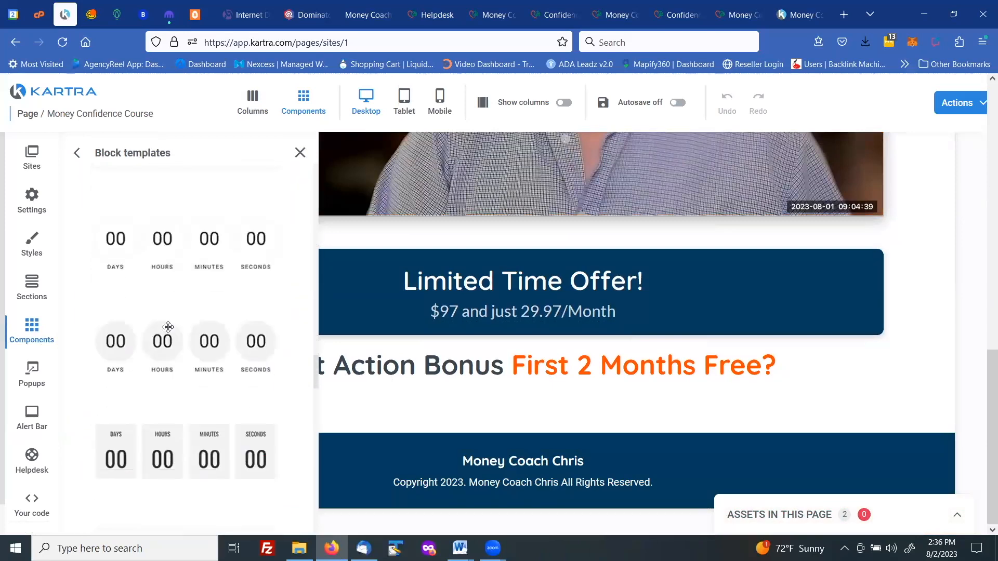
{"action": "scroll", "coordinate": [168, 327], "scroll_direction": "down", "scroll_amount": 8}
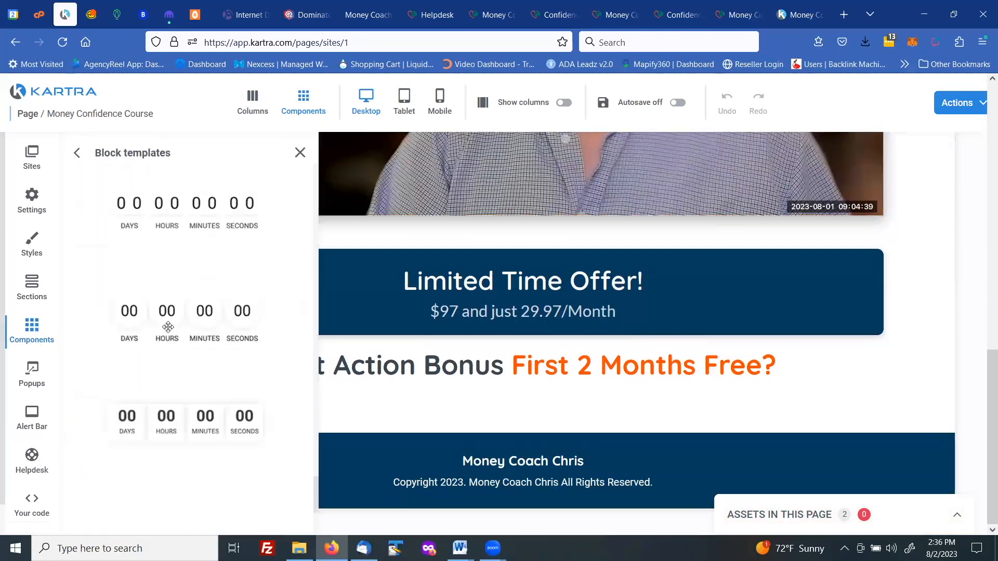
{"action": "scroll", "coordinate": [168, 327], "scroll_direction": "down", "scroll_amount": 10}
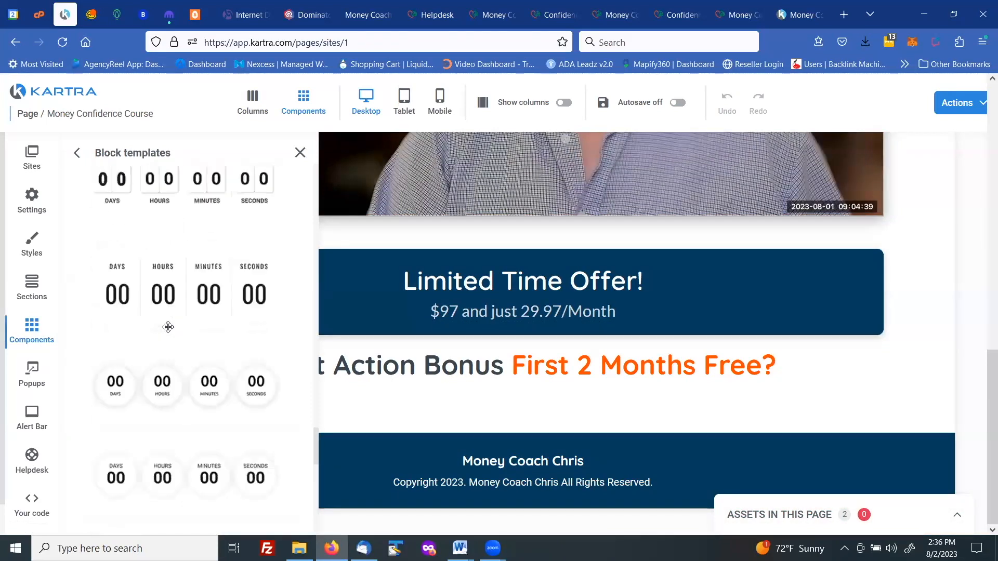
{"action": "scroll", "coordinate": [168, 326], "scroll_direction": "up", "scroll_amount": 15}
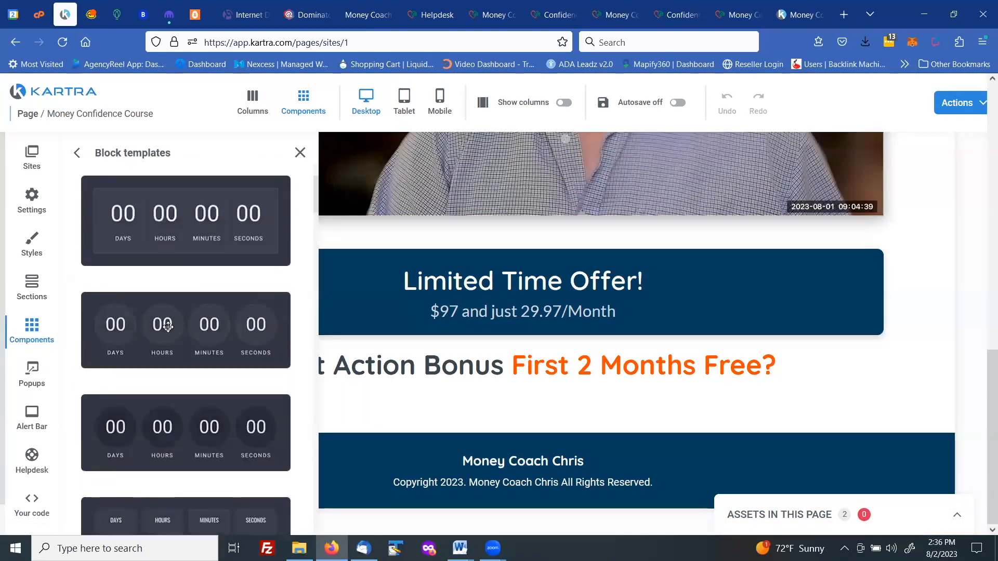
{"action": "scroll", "coordinate": [168, 327], "scroll_direction": "down", "scroll_amount": 10}
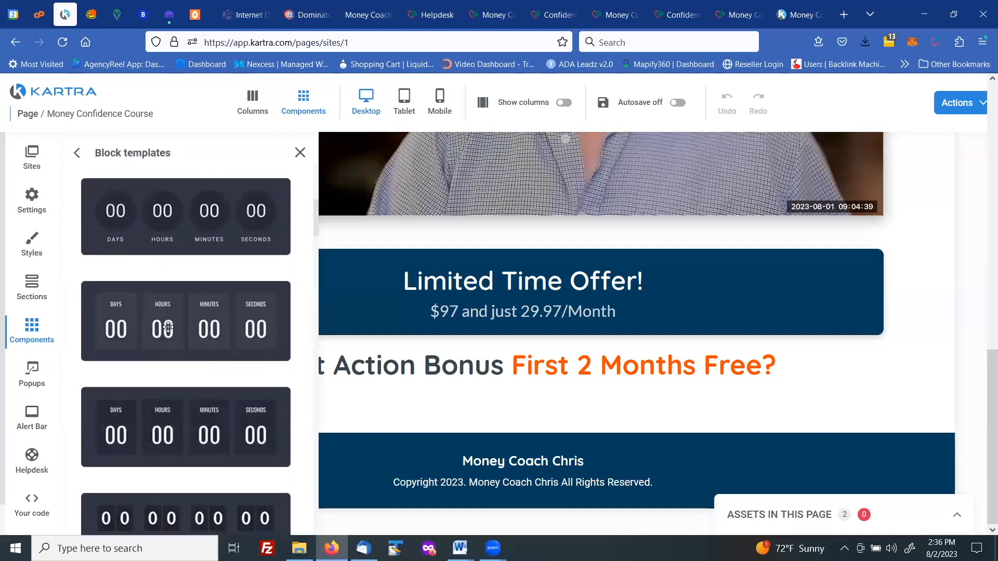
{"action": "scroll", "coordinate": [168, 327], "scroll_direction": "down", "scroll_amount": 10}
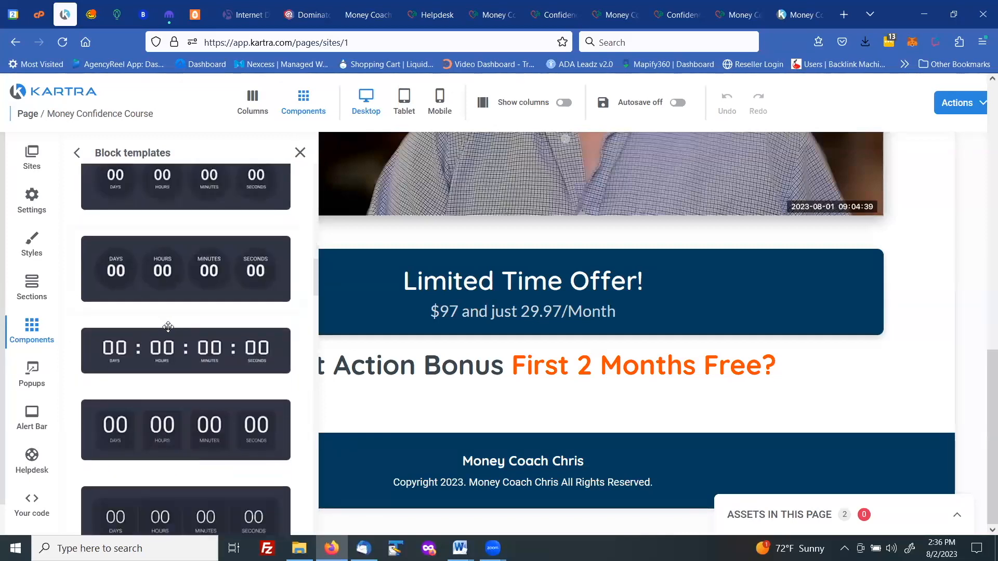
{"action": "scroll", "coordinate": [168, 331], "scroll_direction": "down", "scroll_amount": 3}
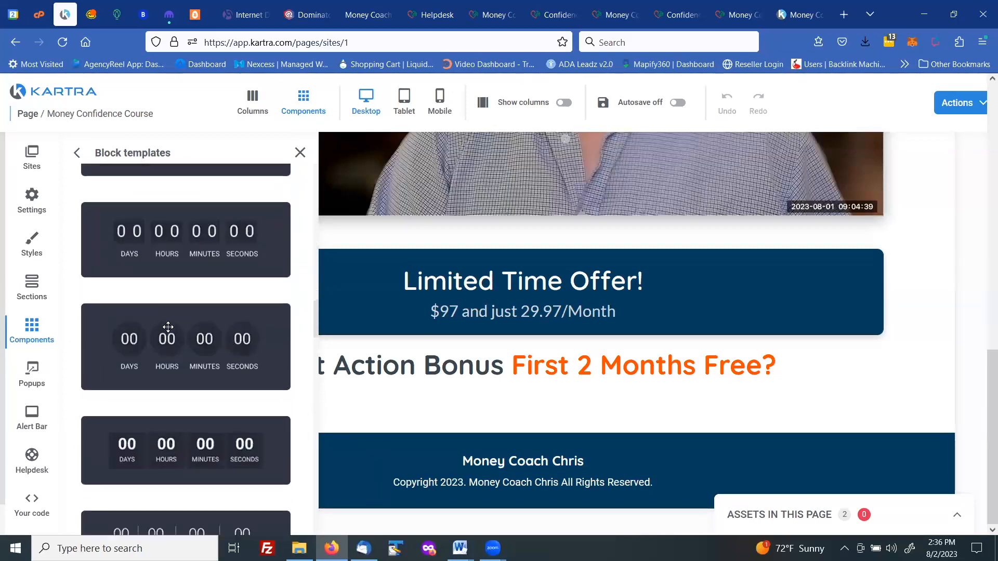
{"action": "left_click_drag", "start_coordinate": [165, 308], "coordinate": [517, 493]}
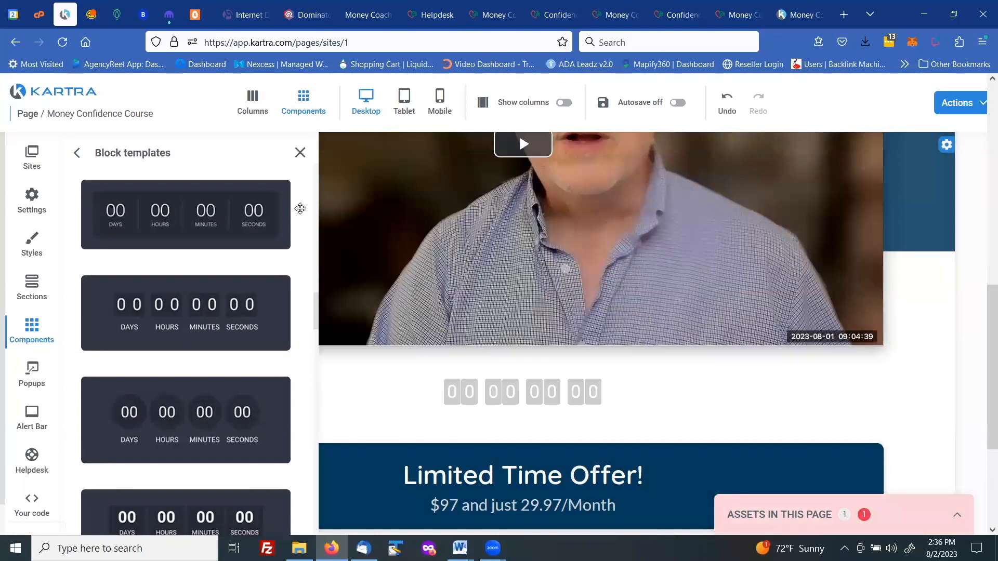
{"action": "left_click", "coordinate": [300, 152]}
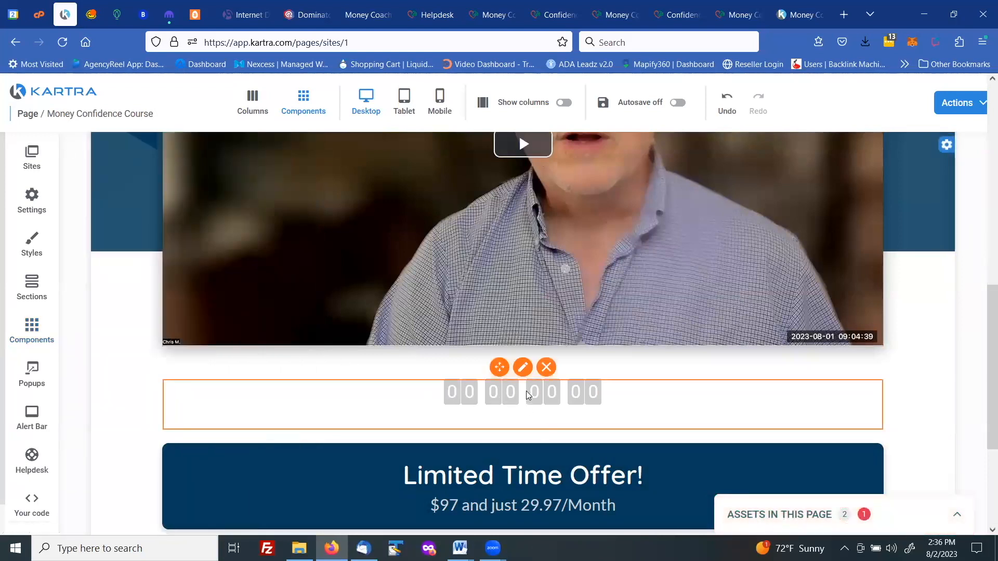
Replace the digit-box countdown between the video and the Limited Time Offer button with the first template labelled Days, Hours, Minutes and Seconds
{"action": "left_click", "coordinate": [547, 368]}
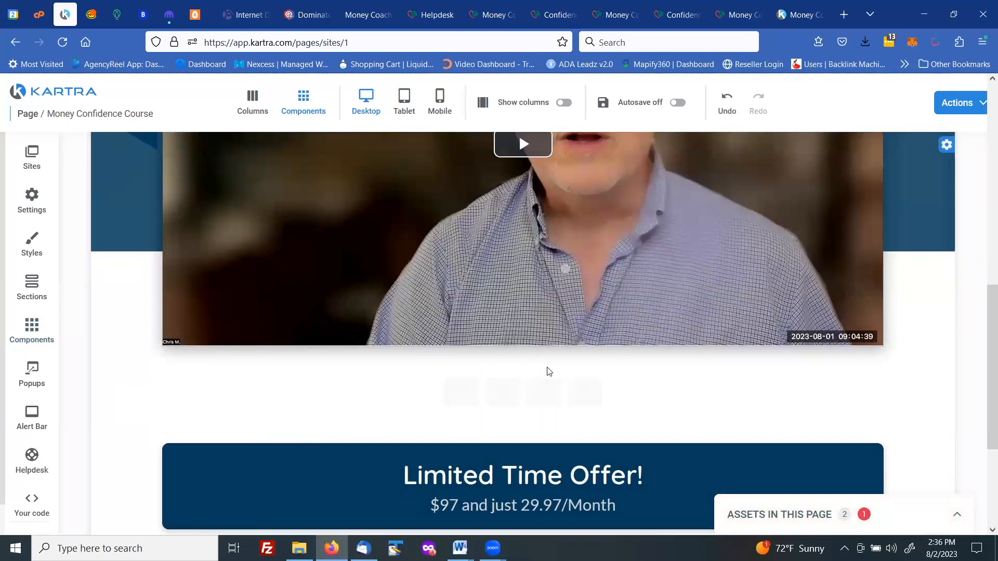
{"action": "left_click", "coordinate": [32, 328]}
{"action": "scroll", "coordinate": [180, 310], "scroll_direction": "down", "scroll_amount": 3}
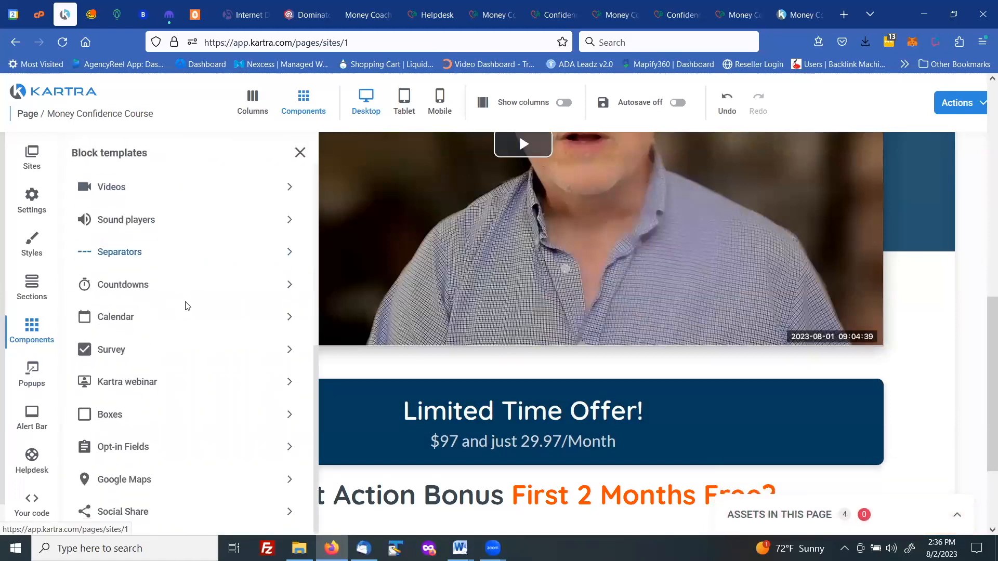
{"action": "left_click", "coordinate": [137, 290]}
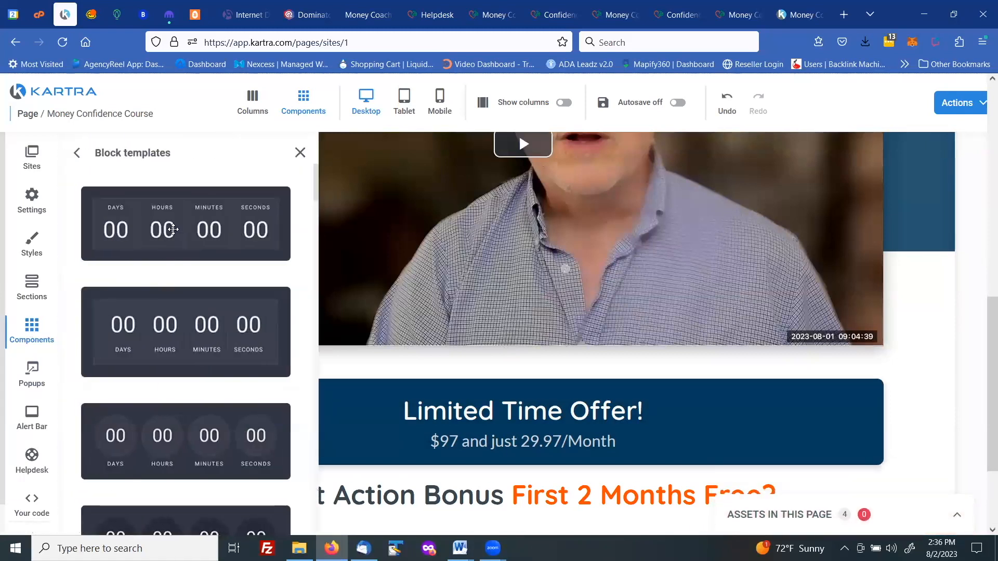
{"action": "mouse_move", "coordinate": [173, 214]}
{"action": "left_mouse_down"}
{"action": "mouse_move", "coordinate": [582, 533]}
{"action": "mouse_move", "coordinate": [564, 505]}
{"action": "mouse_move", "coordinate": [412, 445]}
{"action": "mouse_move", "coordinate": [172, 213]}
{"action": "left_mouse_up"}
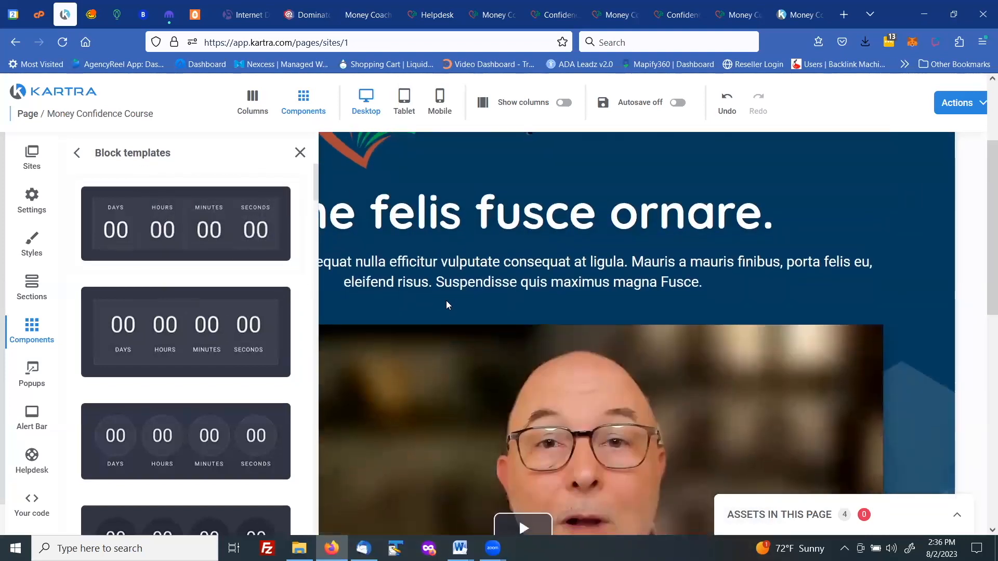
{"action": "scroll", "coordinate": [446, 301], "scroll_direction": "down", "scroll_amount": 9}
{"action": "mouse_move", "coordinate": [250, 218]}
{"action": "left_mouse_down"}
{"action": "mouse_move", "coordinate": [557, 459]}
{"action": "mouse_move", "coordinate": [531, 441]}
{"action": "mouse_move", "coordinate": [523, 534]}
{"action": "mouse_move", "coordinate": [518, 430]}
{"action": "left_mouse_up"}
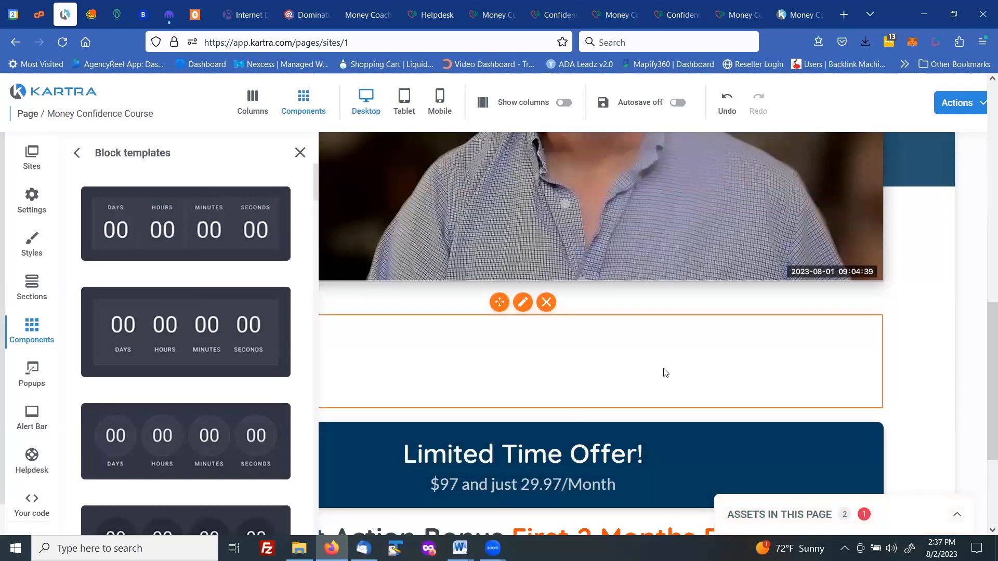
Set the new countdown to end based on landing date (dynamic), with a timer of 2 days
{"action": "left_click", "coordinate": [524, 305]}
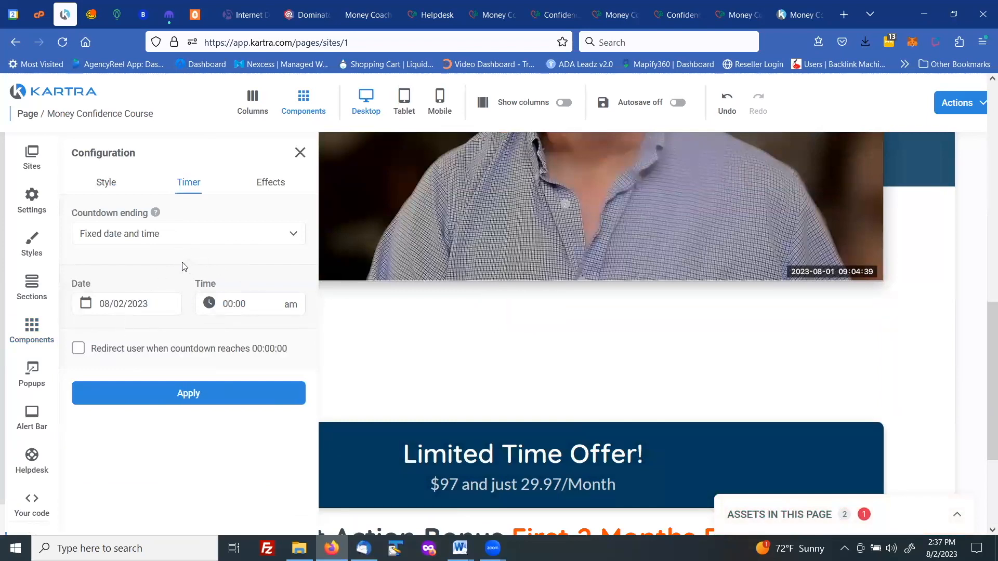
{"action": "left_click", "coordinate": [136, 240]}
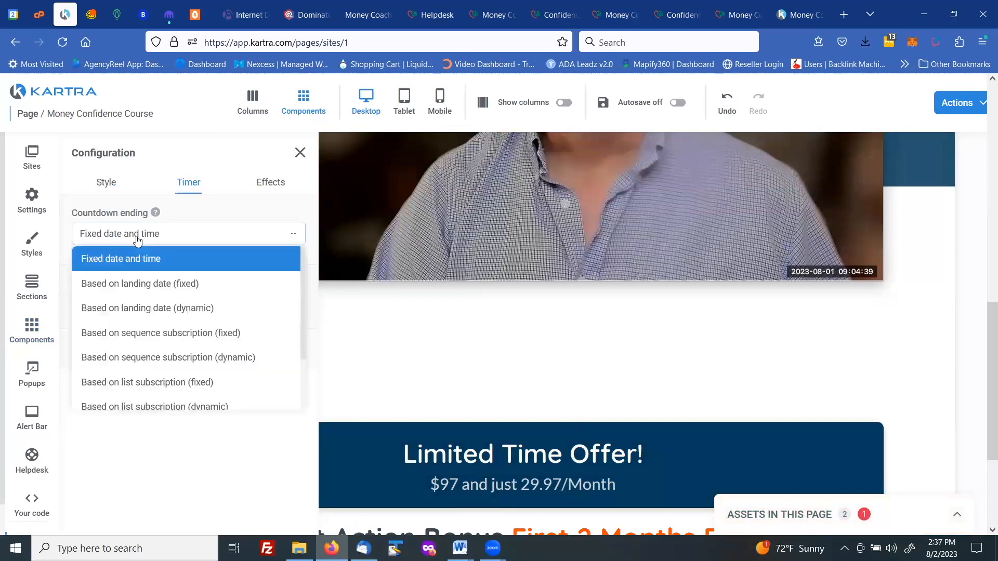
{"action": "left_click", "coordinate": [126, 286]}
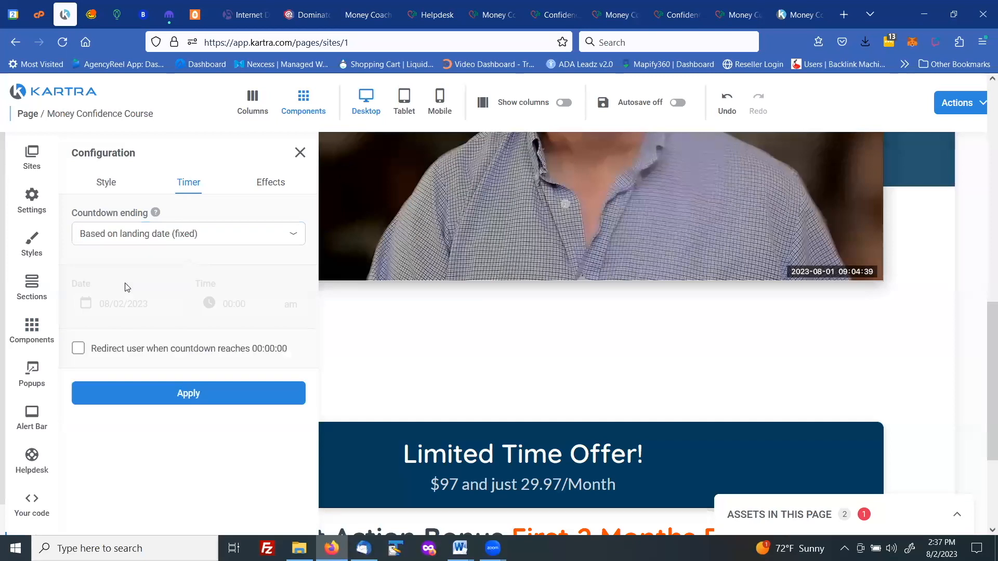
{"action": "left_click", "coordinate": [139, 238]}
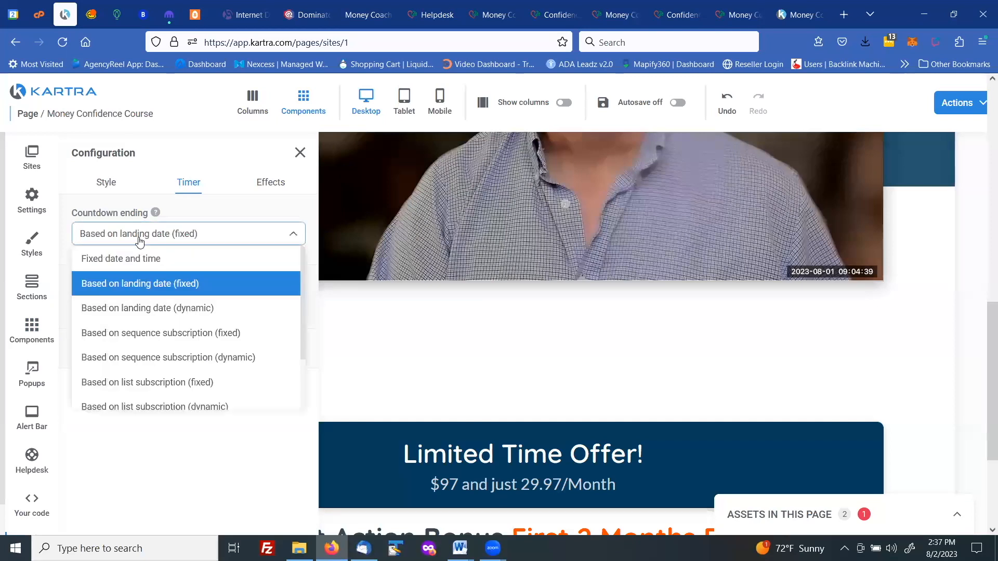
{"action": "left_click", "coordinate": [141, 309]}
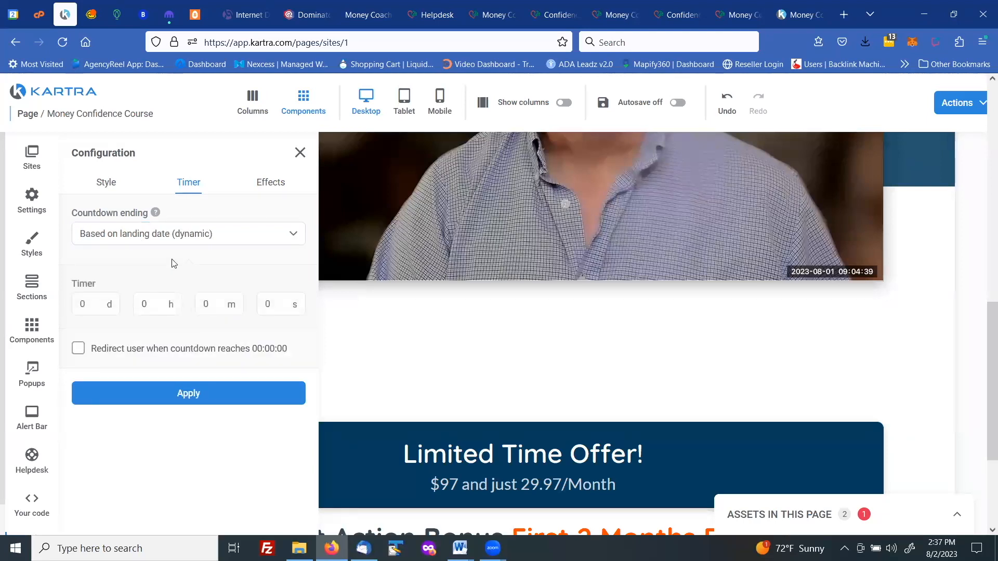
{"action": "left_click", "coordinate": [91, 303]}
{"action": "left_click_drag", "start_coordinate": [81, 305], "coordinate": [89, 306]}
{"action": "mouse_move", "coordinate": [493, 455]}
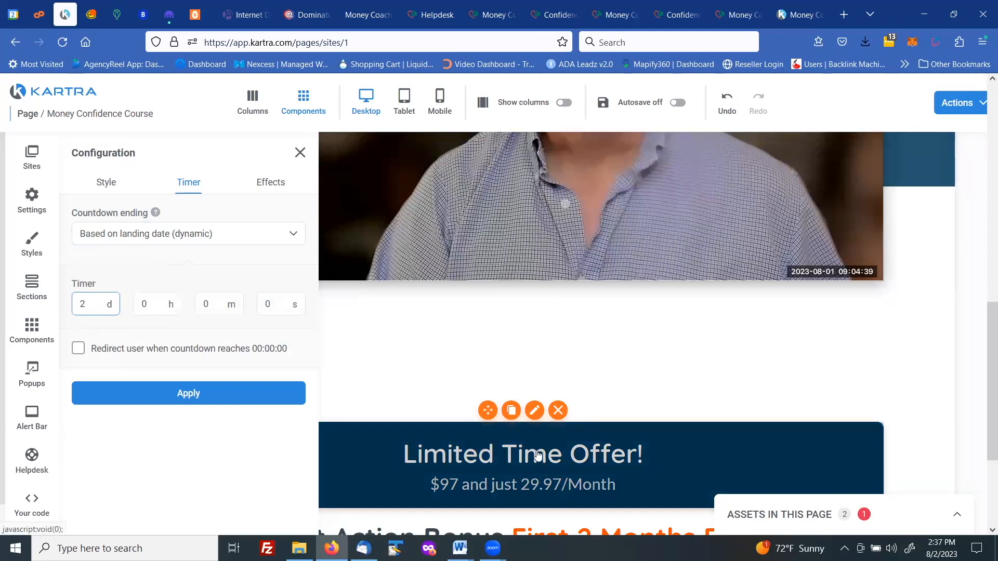
{"action": "scroll", "coordinate": [512, 456], "scroll_direction": "down", "scroll_amount": 1}
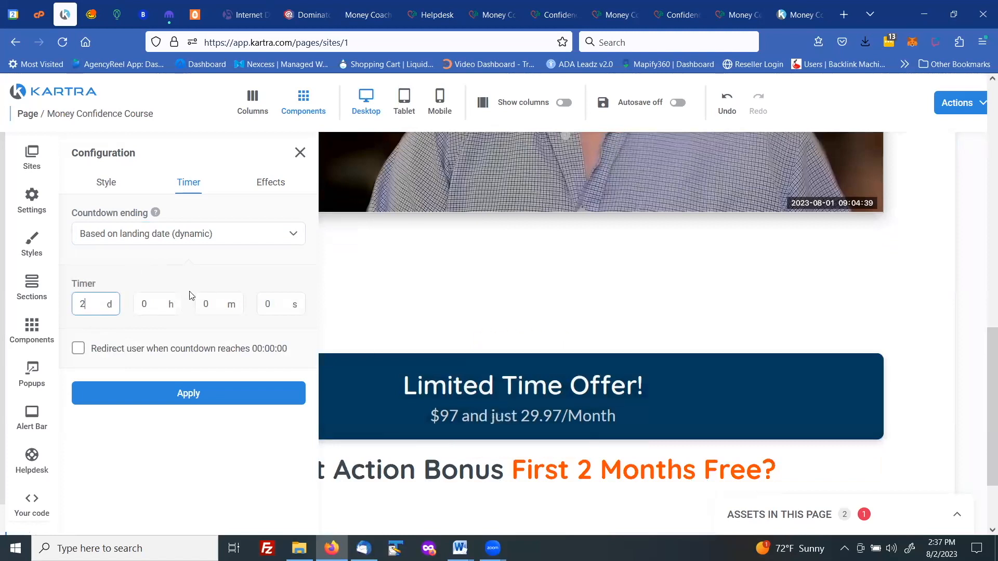
Redirect visitors to the Money Confidence Course Final Offer page when the countdown reaches zero, and apply the timer settings
{"action": "left_click", "coordinate": [79, 349]}
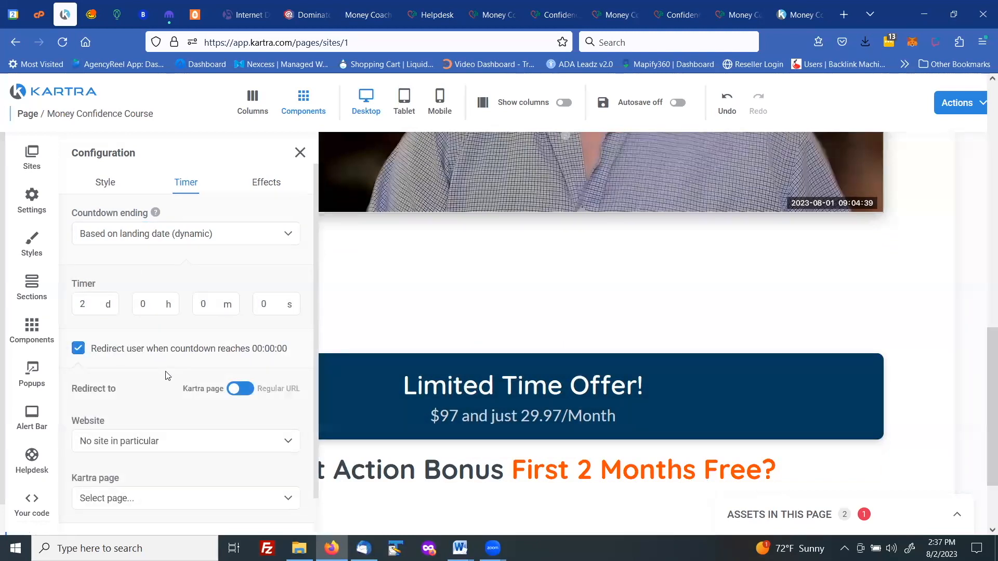
{"action": "scroll", "coordinate": [168, 375], "scroll_direction": "down", "scroll_amount": 1}
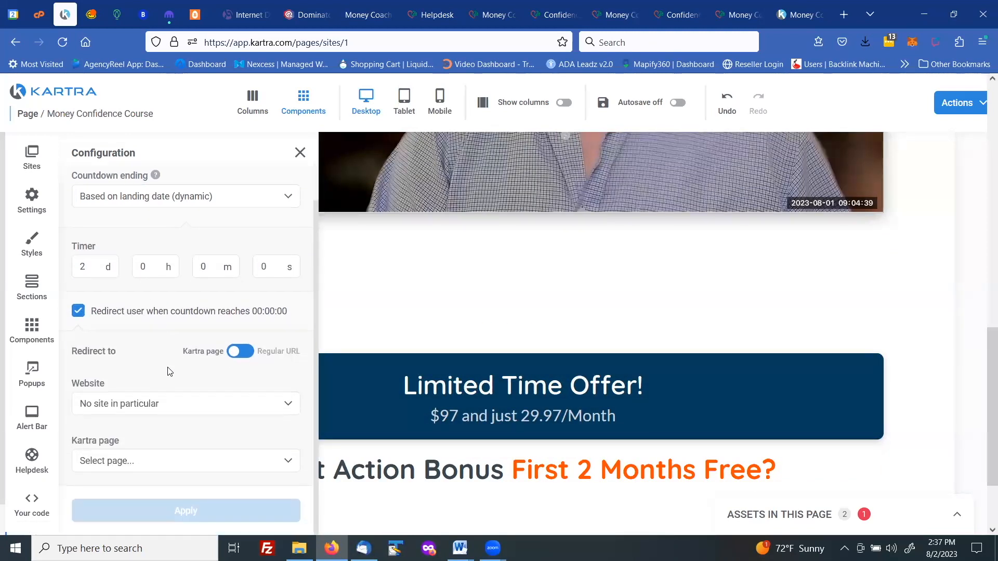
{"action": "left_click", "coordinate": [127, 404]}
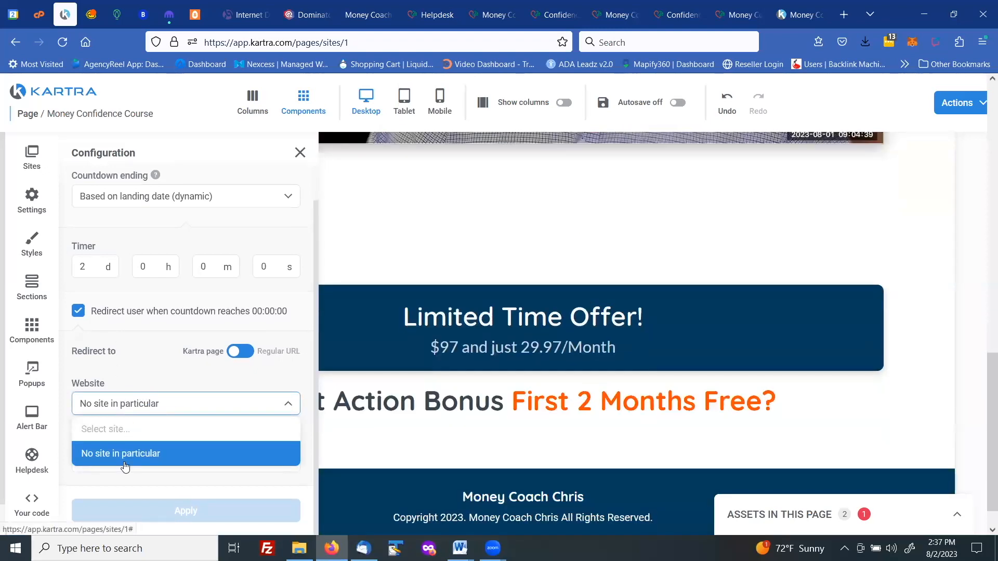
{"action": "left_click", "coordinate": [125, 462]}
{"action": "left_click", "coordinate": [106, 462]}
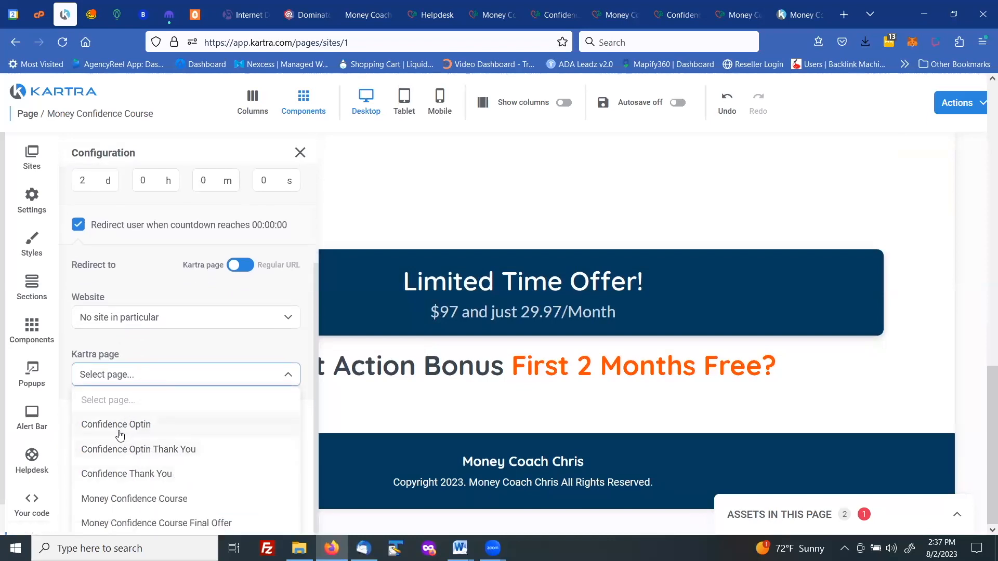
{"action": "left_click", "coordinate": [126, 524]}
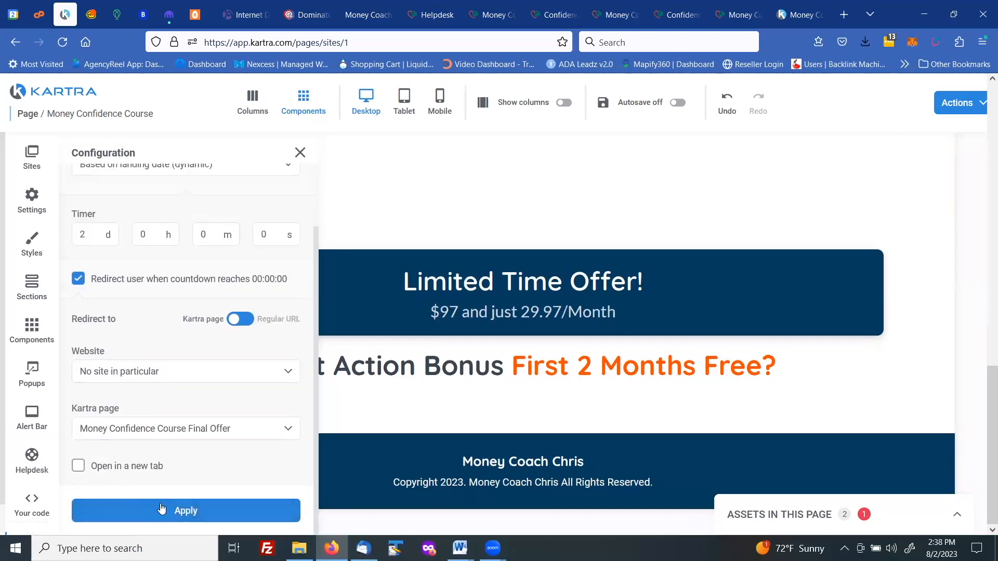
{"action": "left_click", "coordinate": [177, 511]}
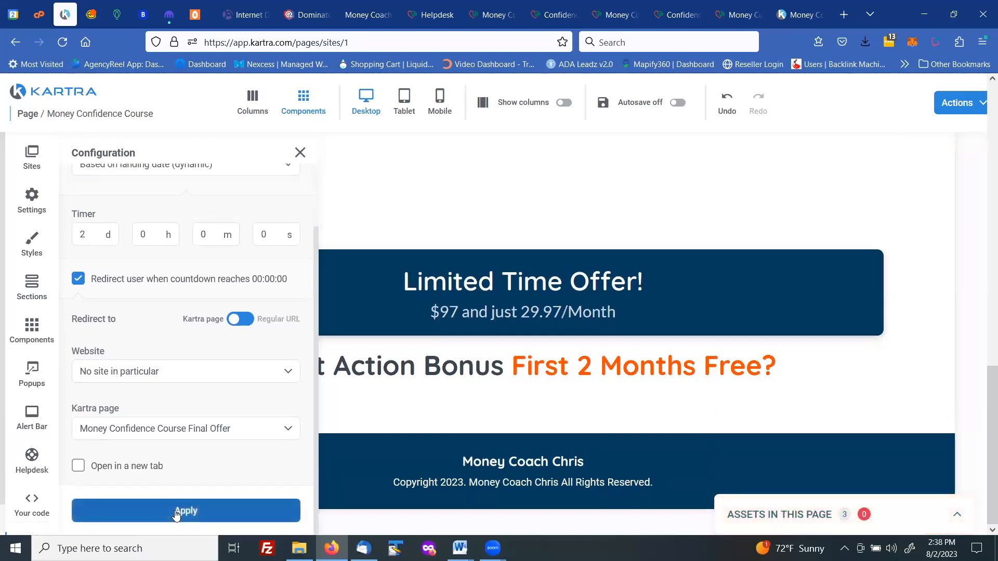
{"action": "left_click", "coordinate": [300, 152]}
Inspect the countdown's timer and style settings for a way to change its appearance
{"action": "scroll", "coordinate": [388, 244], "scroll_direction": "up", "scroll_amount": 3}
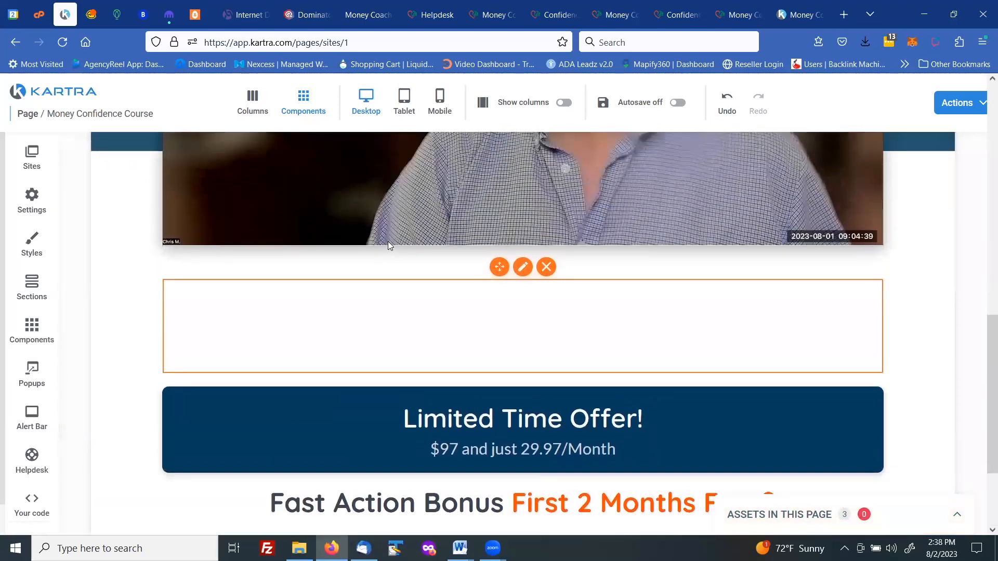
{"action": "left_click", "coordinate": [522, 267]}
{"action": "scroll", "coordinate": [204, 285], "scroll_direction": "up", "scroll_amount": 2}
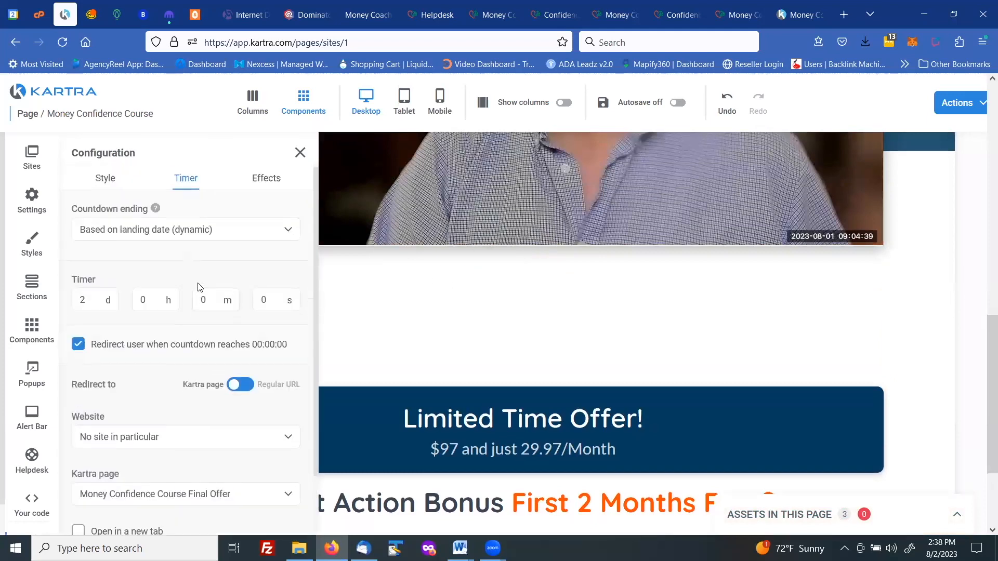
{"action": "left_click", "coordinate": [107, 184]}
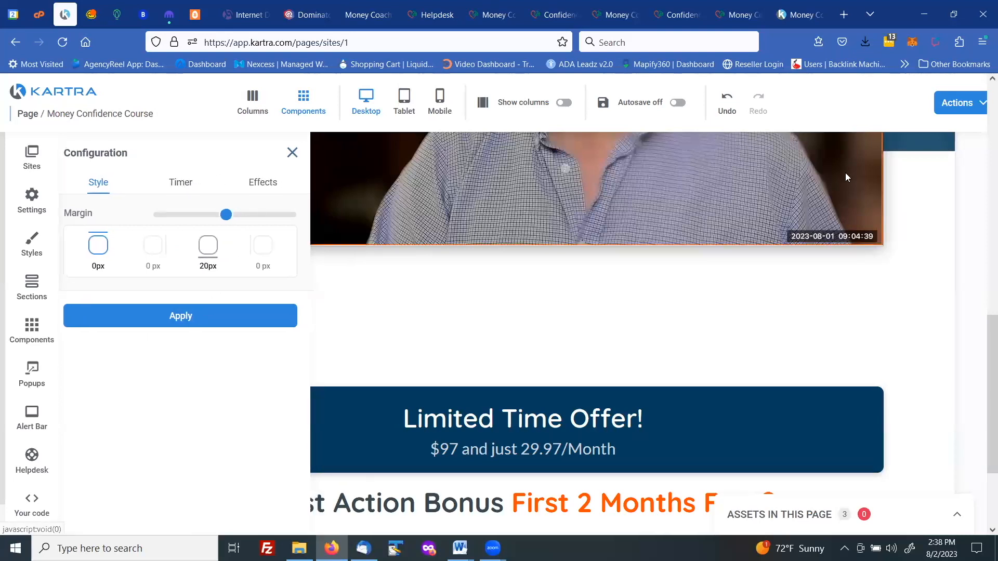
Publish the updated Money Confidence Course page through its direct page link
{"action": "left_click", "coordinate": [956, 102]}
{"action": "left_click", "coordinate": [915, 195]}
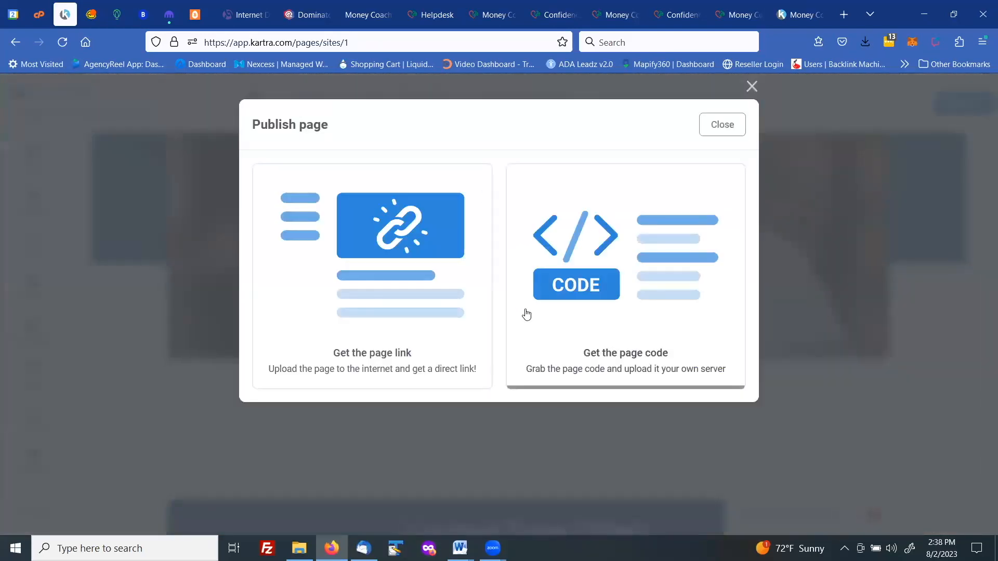
{"action": "left_click", "coordinate": [440, 217]}
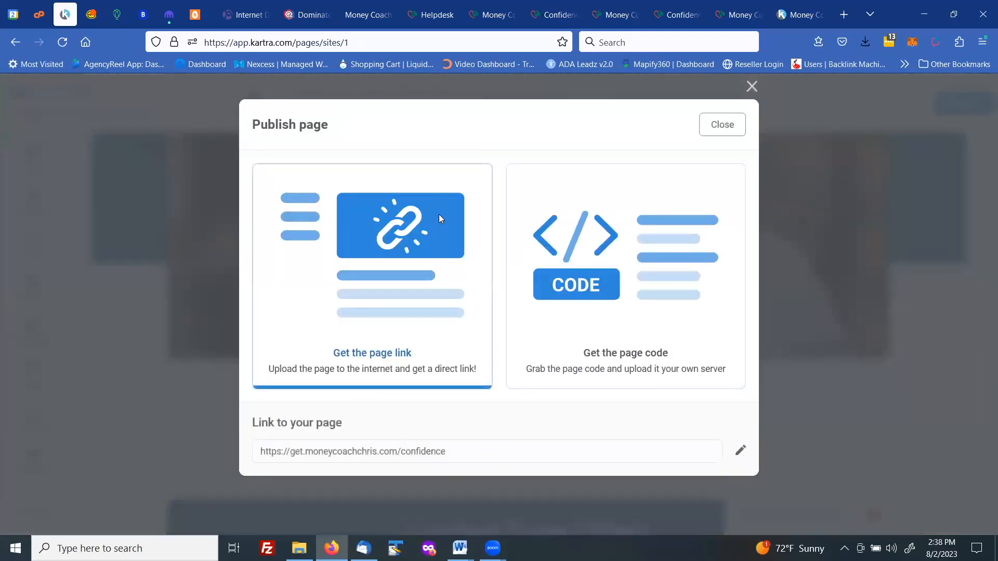
Reload the live Money Confidence Course page and check the countdown area between the video and the offer button
{"action": "left_click", "coordinate": [677, 16]}
{"action": "left_click", "coordinate": [616, 14]}
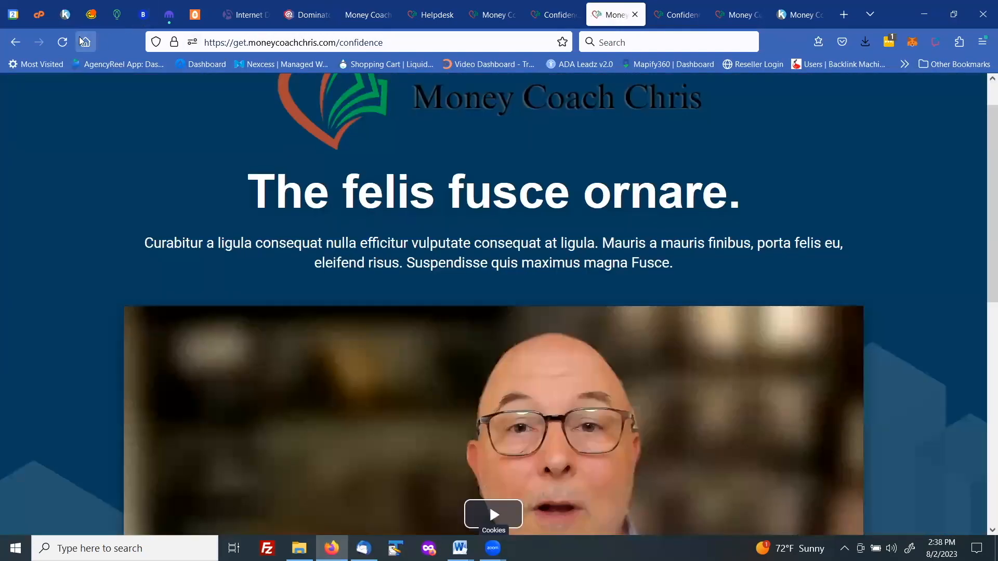
{"action": "left_click", "coordinate": [62, 42]}
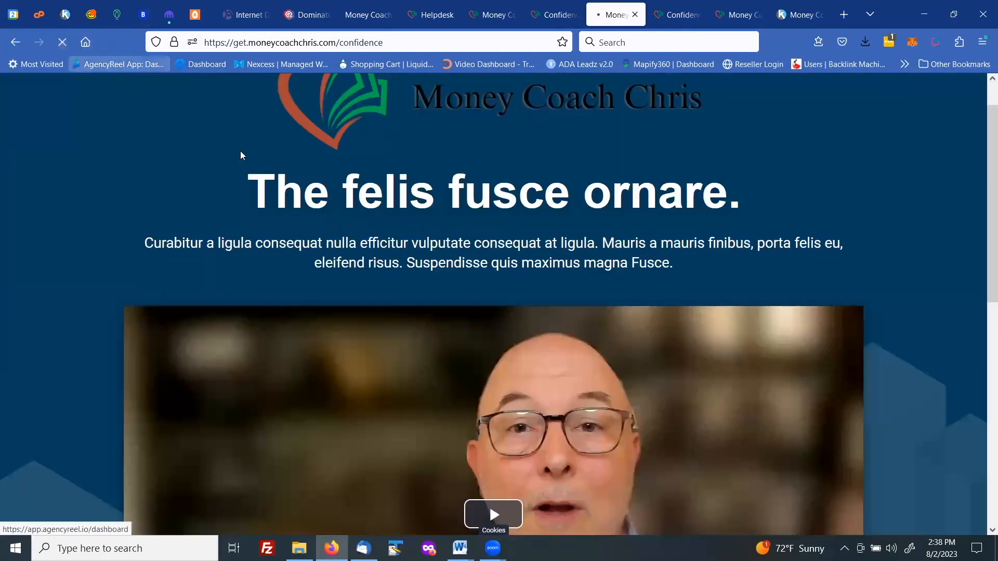
{"action": "scroll", "coordinate": [297, 177], "scroll_direction": "down", "scroll_amount": 10}
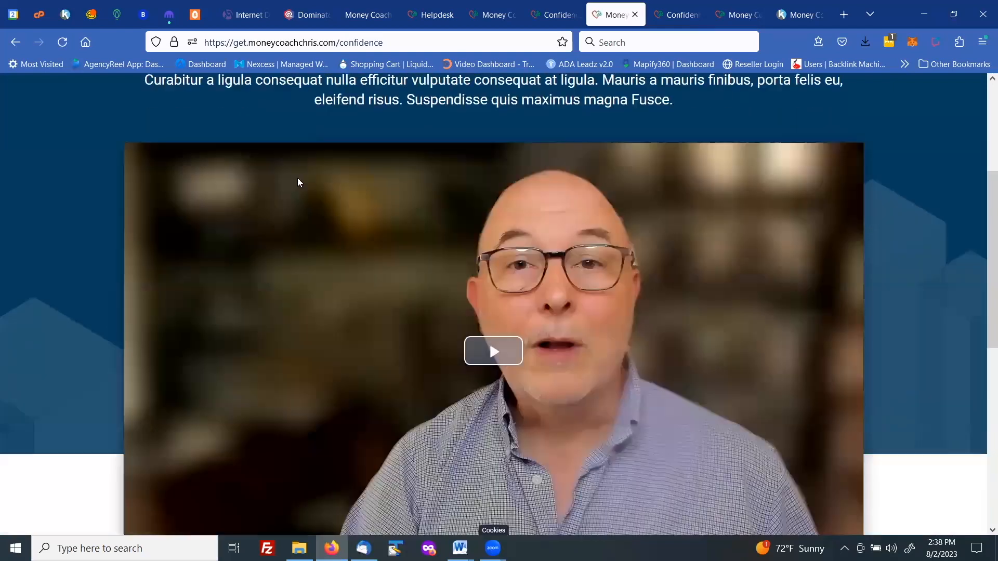
{"action": "scroll", "coordinate": [298, 179], "scroll_direction": "down", "scroll_amount": 1}
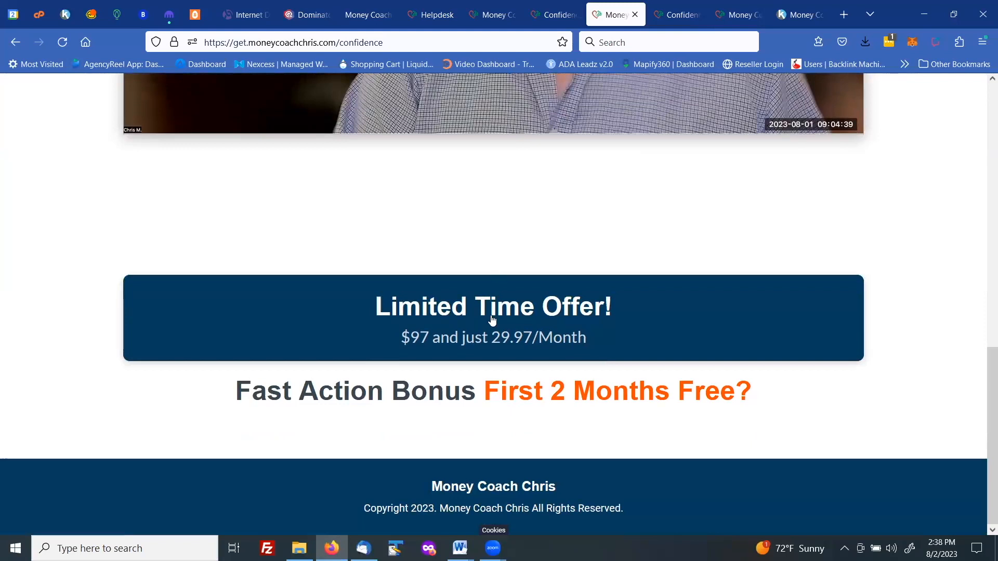
Return to the page editor and delete the countdown timer between the video and the Limited Time Offer button
{"action": "left_click", "coordinate": [66, 16]}
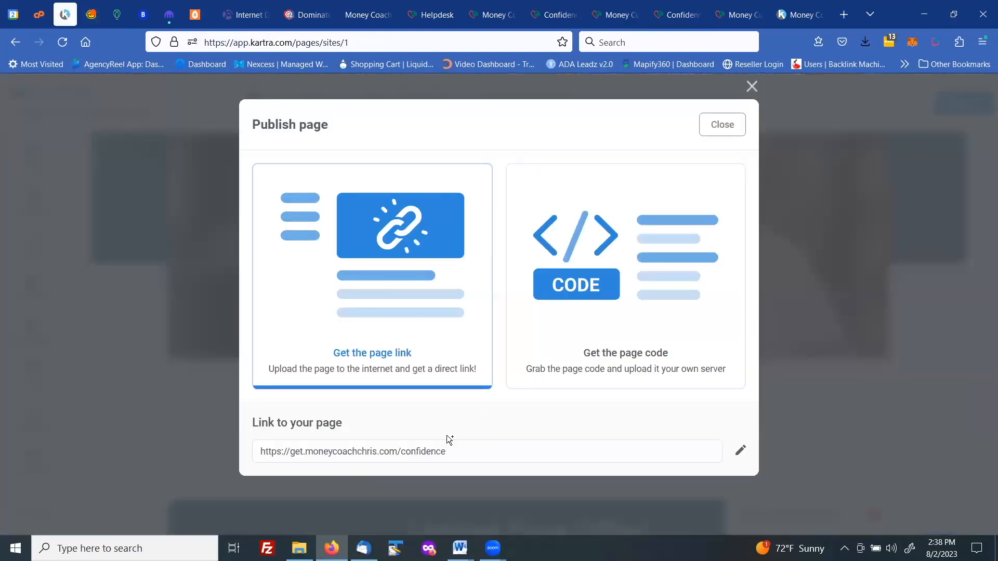
{"action": "left_click", "coordinate": [705, 133]}
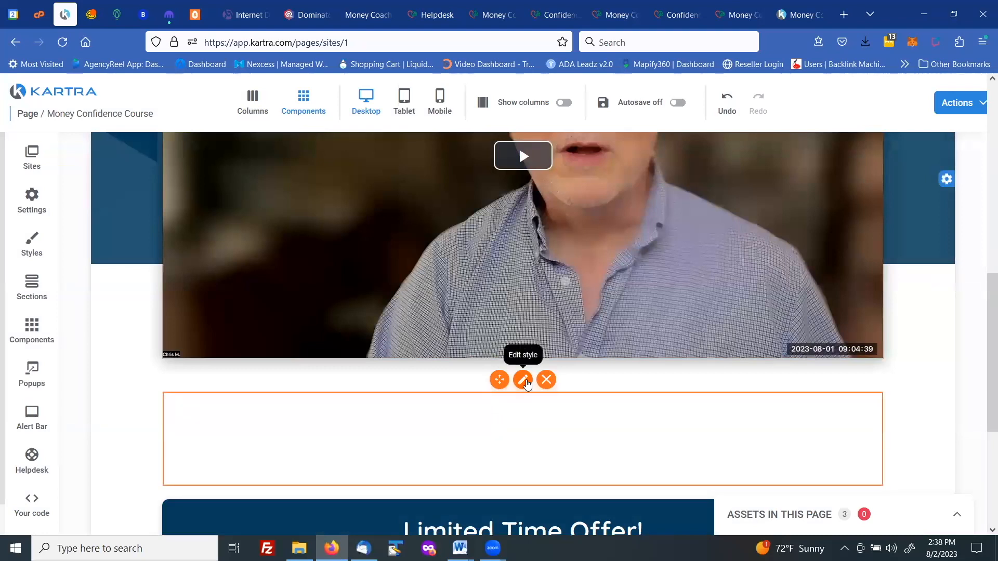
{"action": "left_click", "coordinate": [546, 380]}
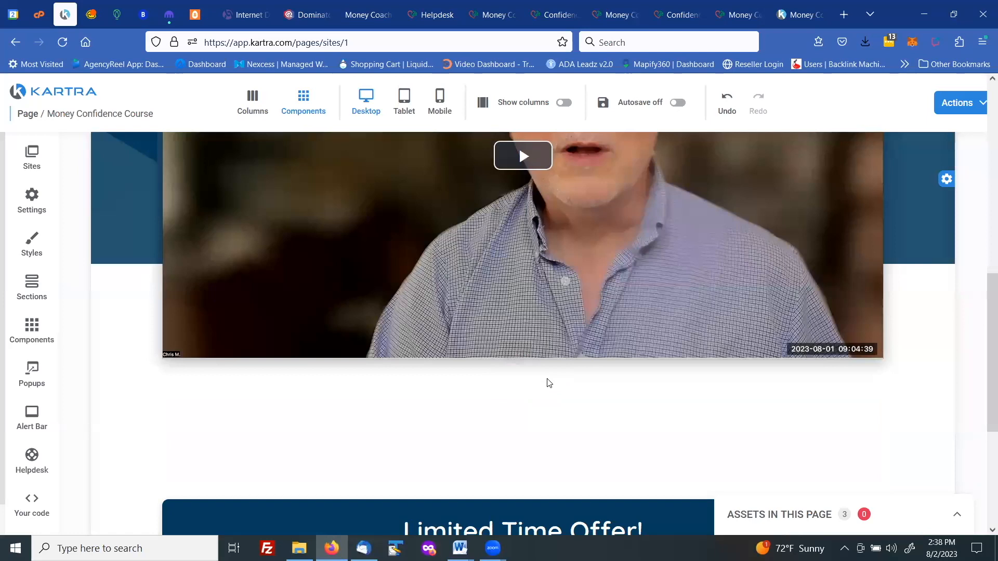
Add the white boxed countdown with unit labels above the digits between the video and the Limited Time Offer button
{"action": "left_click", "coordinate": [32, 329]}
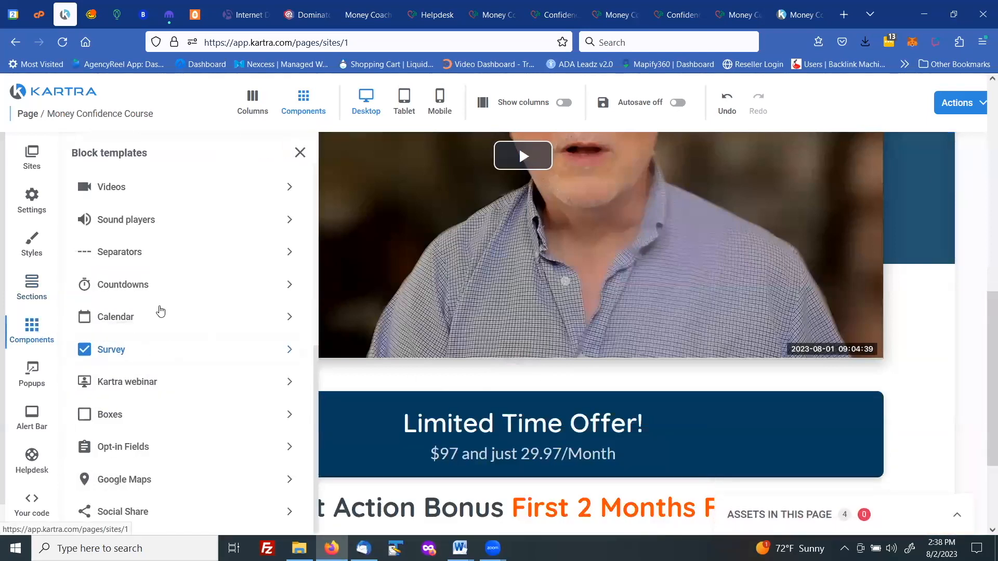
{"action": "left_click", "coordinate": [156, 287]}
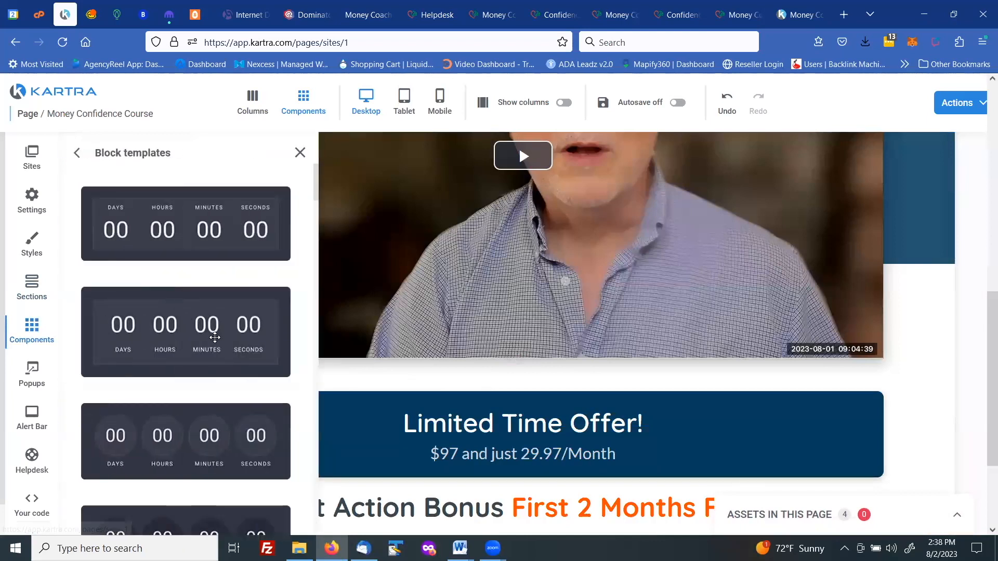
{"action": "scroll", "coordinate": [214, 338], "scroll_direction": "down", "scroll_amount": 5}
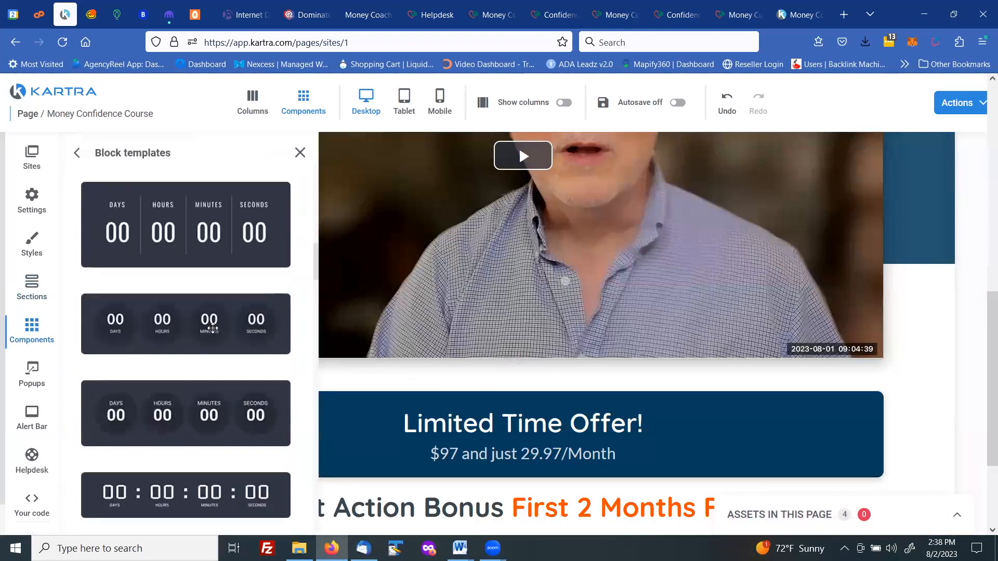
{"action": "scroll", "coordinate": [213, 328], "scroll_direction": "down", "scroll_amount": 5}
{"action": "scroll", "coordinate": [213, 328], "scroll_direction": "down", "scroll_amount": 2}
{"action": "scroll", "coordinate": [213, 328], "scroll_direction": "up", "scroll_amount": 4}
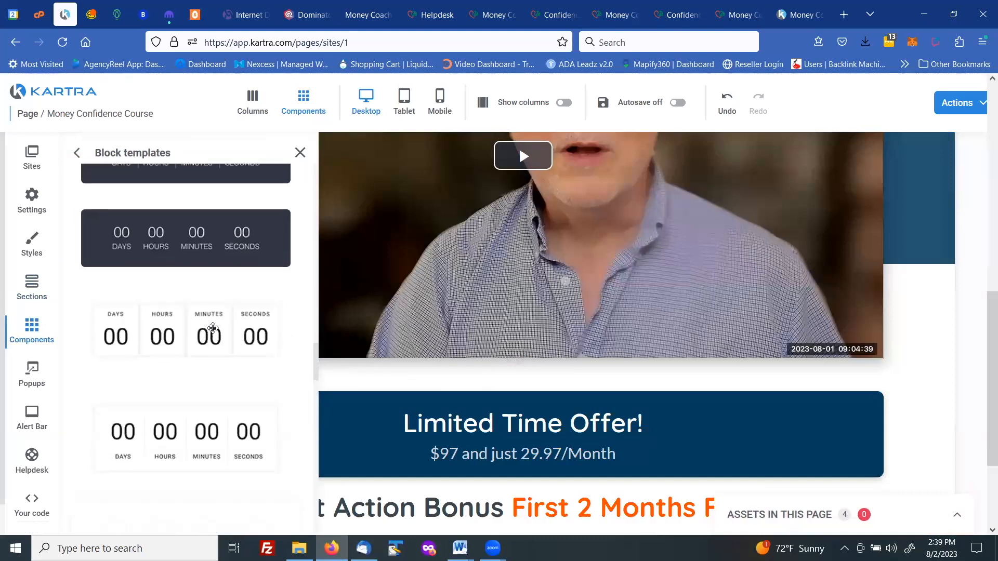
{"action": "left_click_drag", "start_coordinate": [350, 526], "coordinate": [187, 286]}
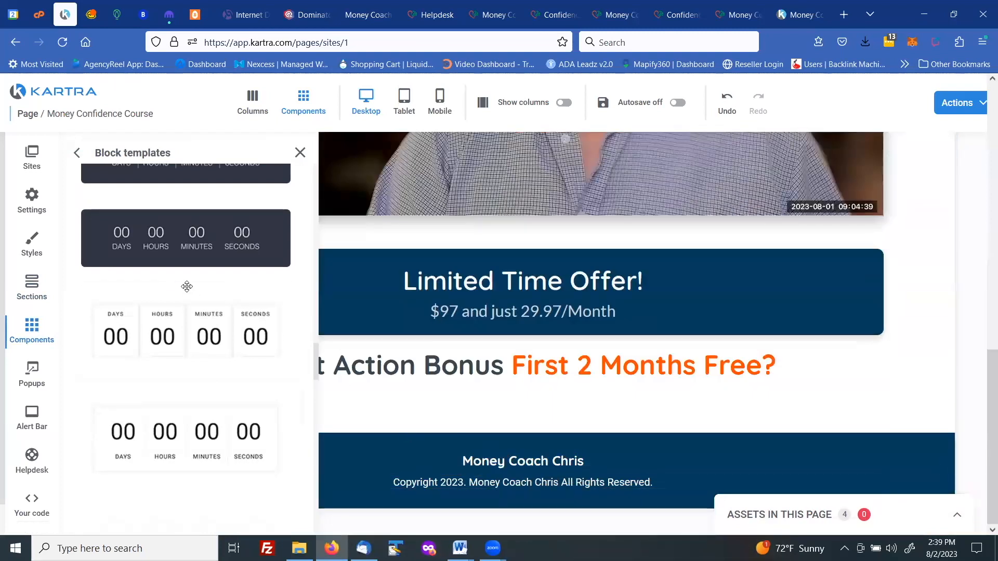
{"action": "left_click_drag", "start_coordinate": [154, 329], "coordinate": [530, 427]}
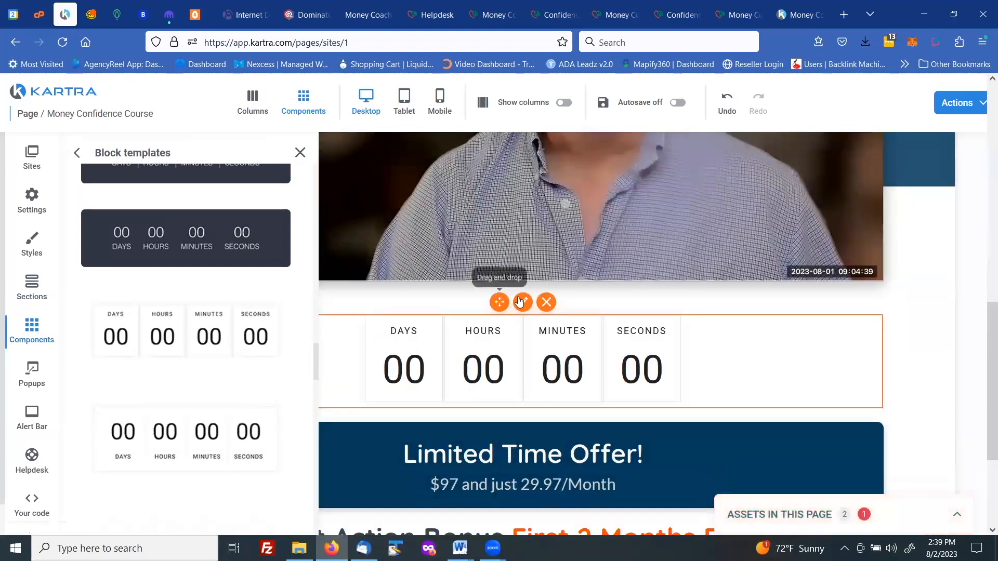
Set the new countdown to end based on landing date (dynamic) with a timer of 2 days
{"action": "left_click", "coordinate": [522, 302]}
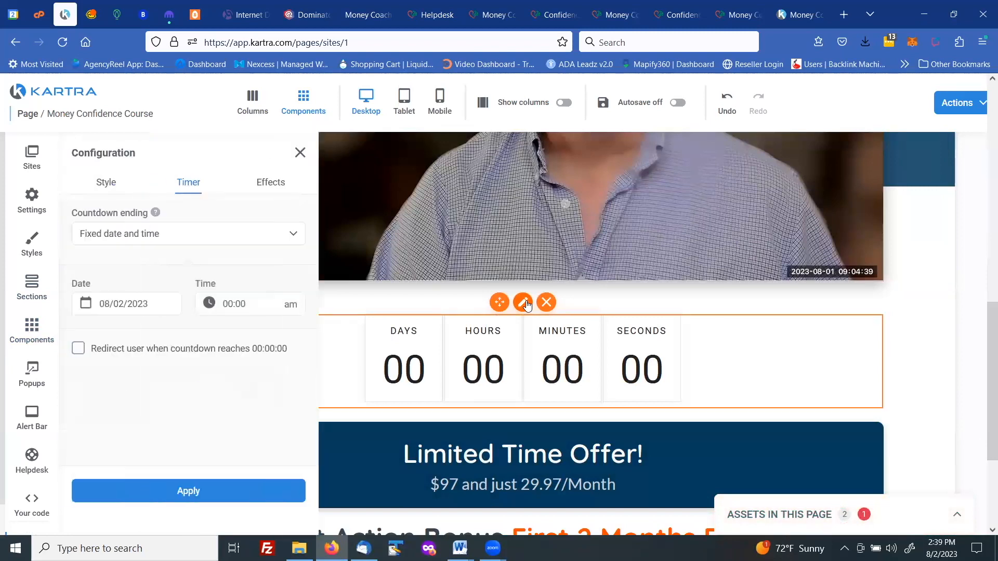
{"action": "left_click", "coordinate": [135, 235]}
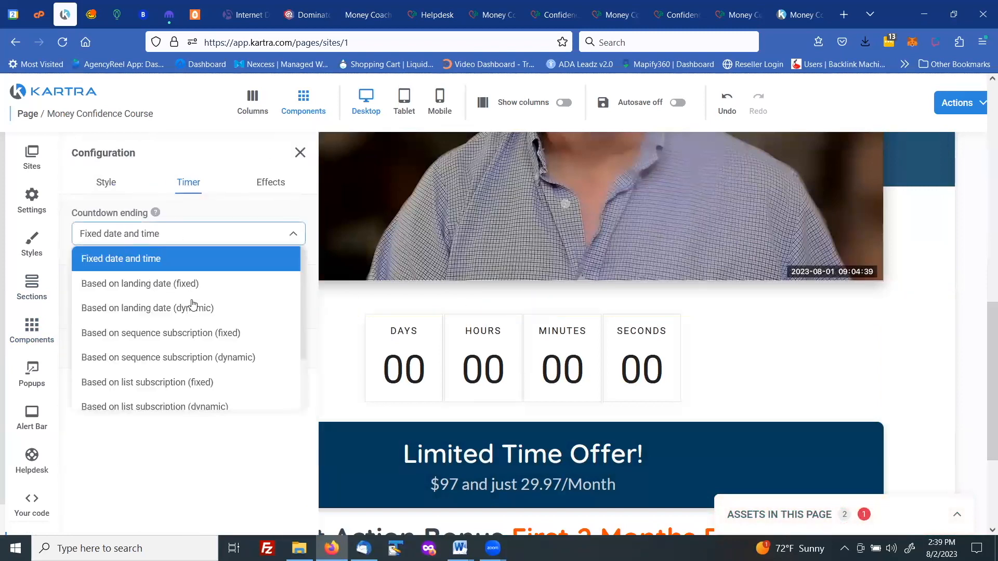
{"action": "left_click", "coordinate": [127, 312]}
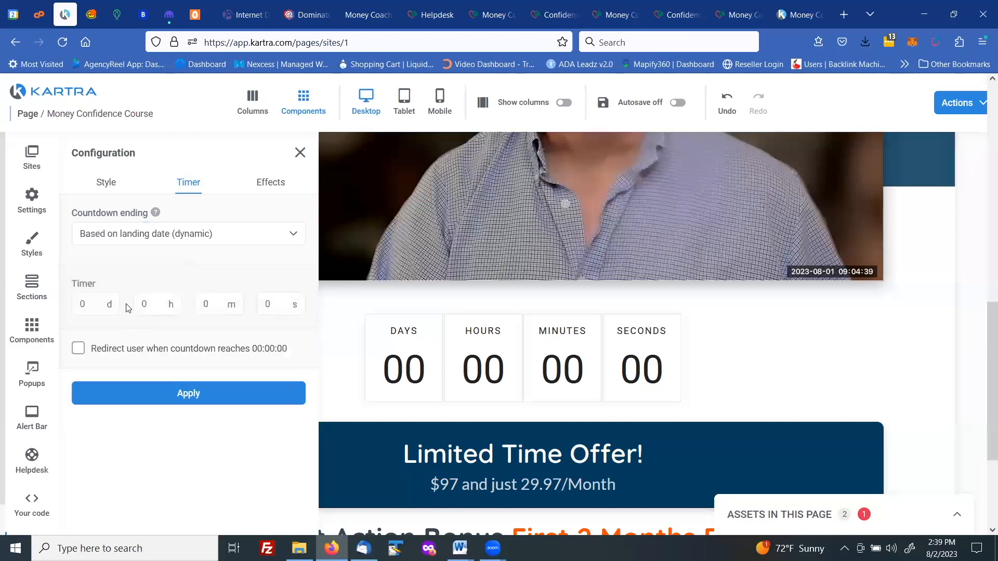
{"action": "left_click", "coordinate": [83, 303]}
Redirect visitors at countdown end to the Kartra page Money Confidence Course Final Offer, with no site in particular, and apply the settings
{"action": "left_click", "coordinate": [79, 349]}
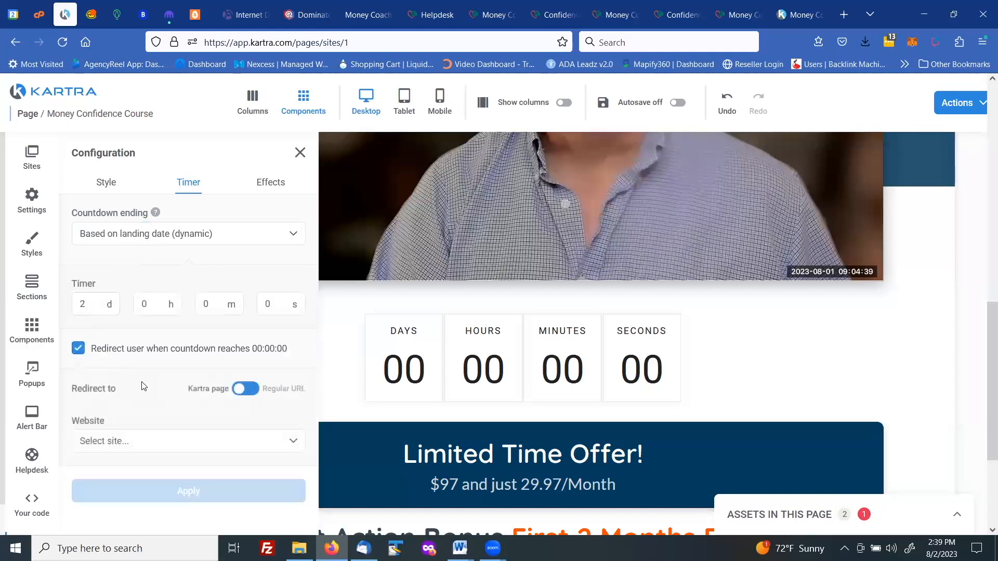
{"action": "left_click", "coordinate": [166, 442]}
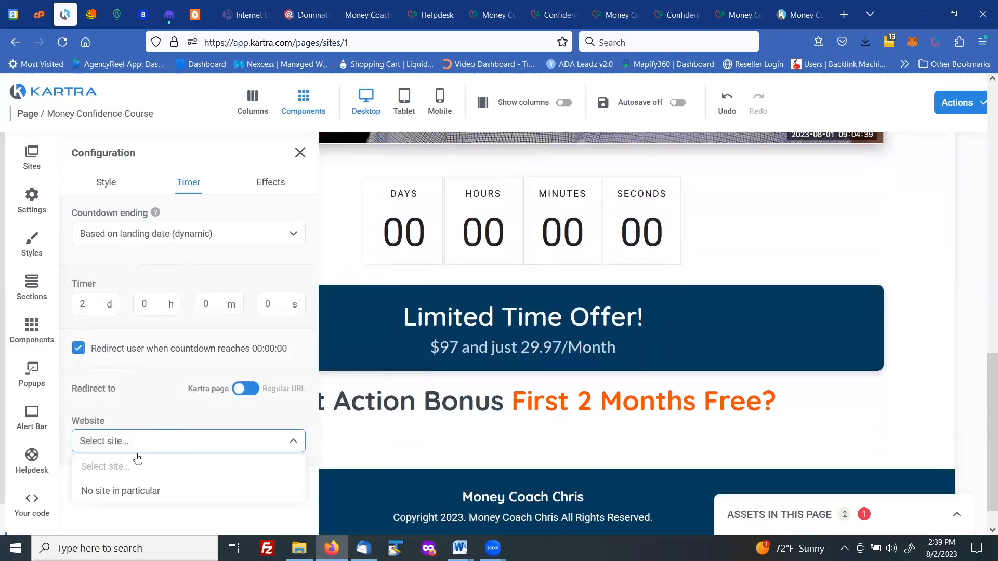
{"action": "left_click", "coordinate": [128, 493]}
{"action": "scroll", "coordinate": [143, 437], "scroll_direction": "down", "scroll_amount": 1}
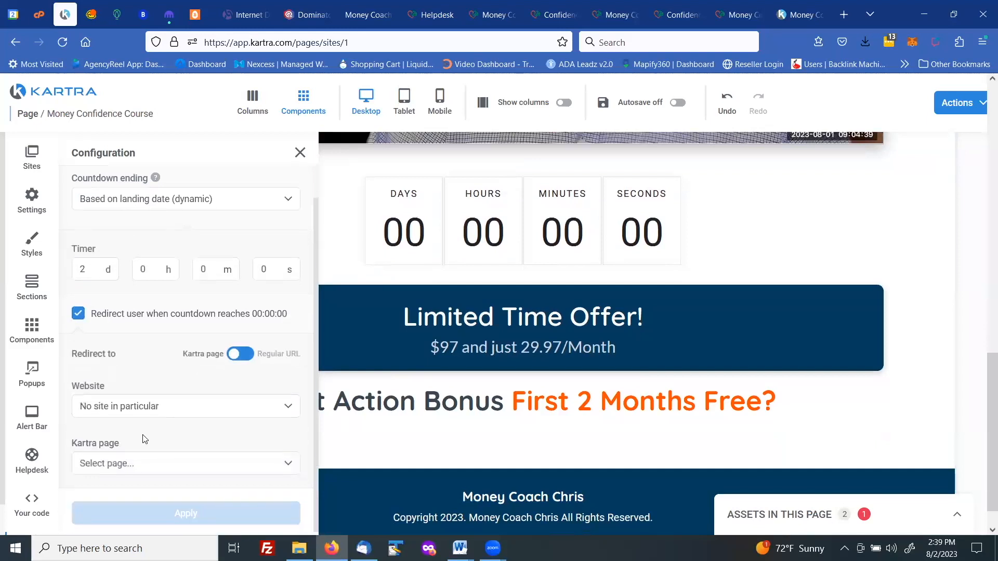
{"action": "left_click", "coordinate": [119, 465]}
{"action": "scroll", "coordinate": [146, 522], "scroll_direction": "down", "scroll_amount": 2}
{"action": "left_click", "coordinate": [153, 521]}
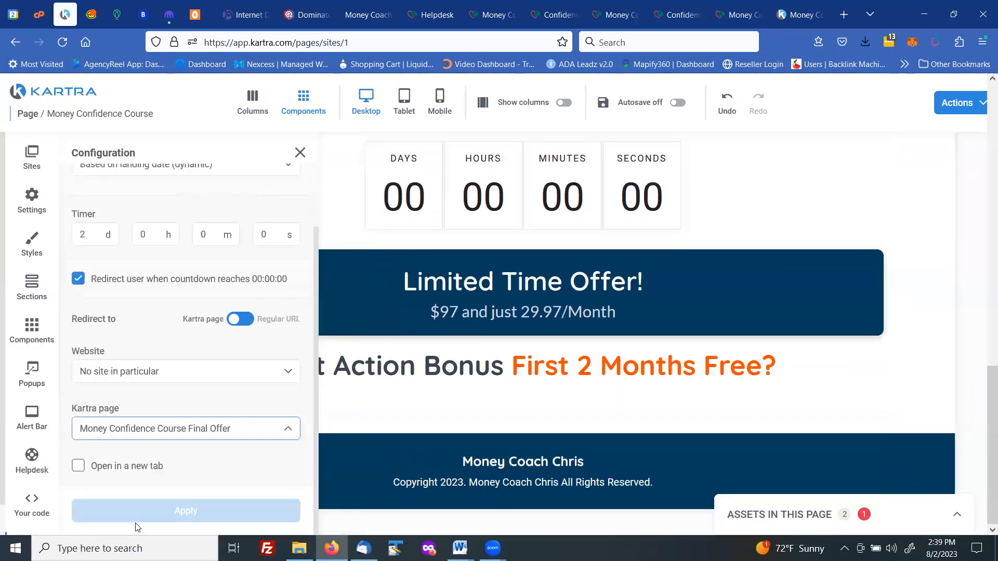
{"action": "left_click", "coordinate": [177, 512]}
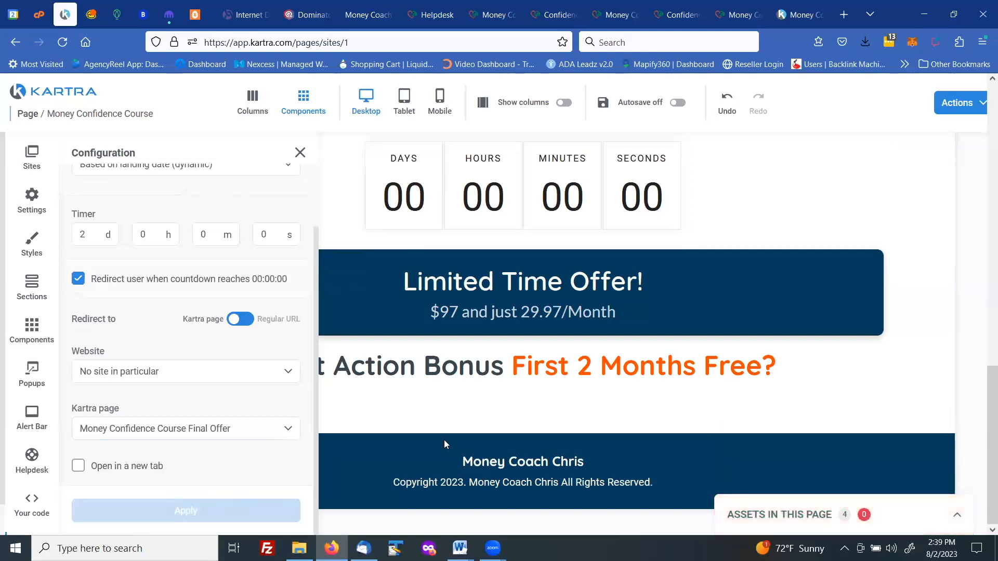
Publish the Money Confidence Course page live through its direct page link and dismiss the publishing dialog
{"action": "left_click", "coordinate": [948, 106]}
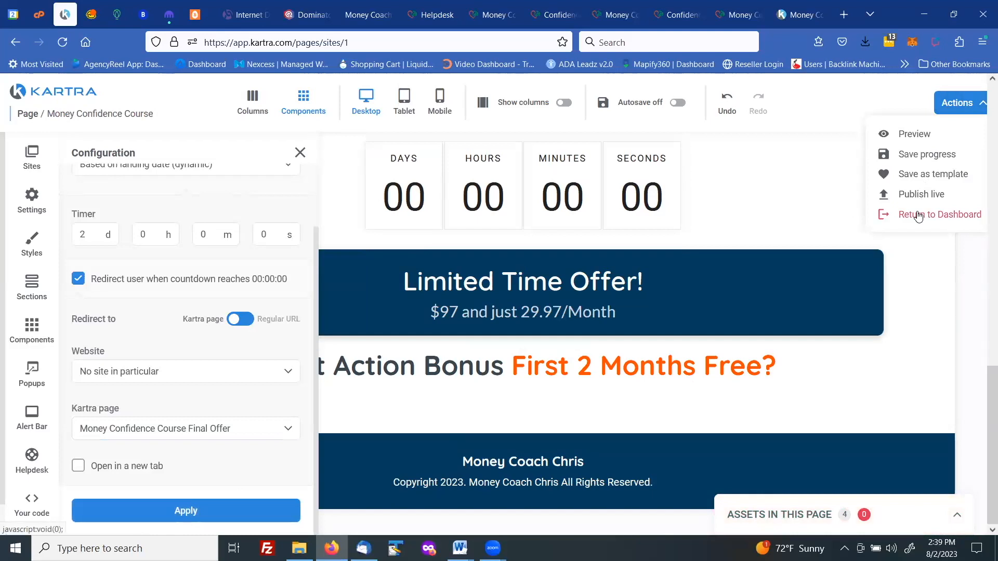
{"action": "left_click", "coordinate": [920, 194]}
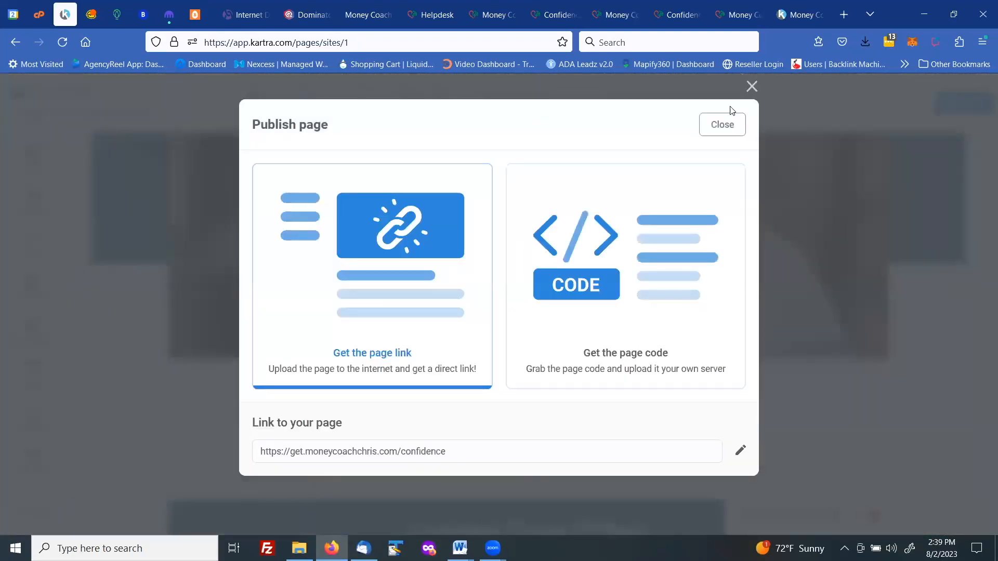
{"action": "left_click", "coordinate": [722, 127]}
Find the open live Money Confidence Course page, reload it and check the countdown above the offer button
{"action": "left_click", "coordinate": [564, 14]}
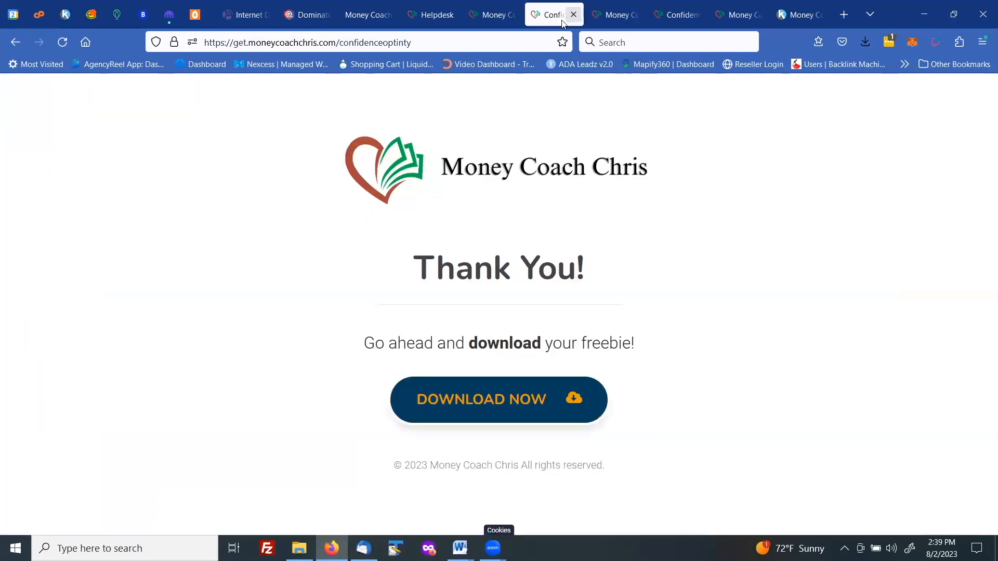
{"action": "left_click", "coordinate": [482, 19]}
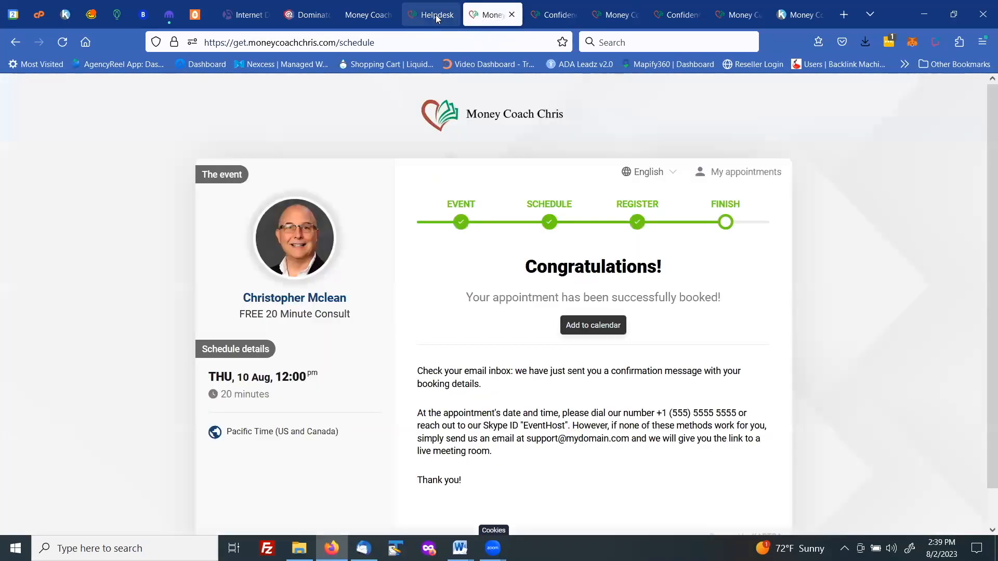
{"action": "left_click", "coordinate": [568, 17]}
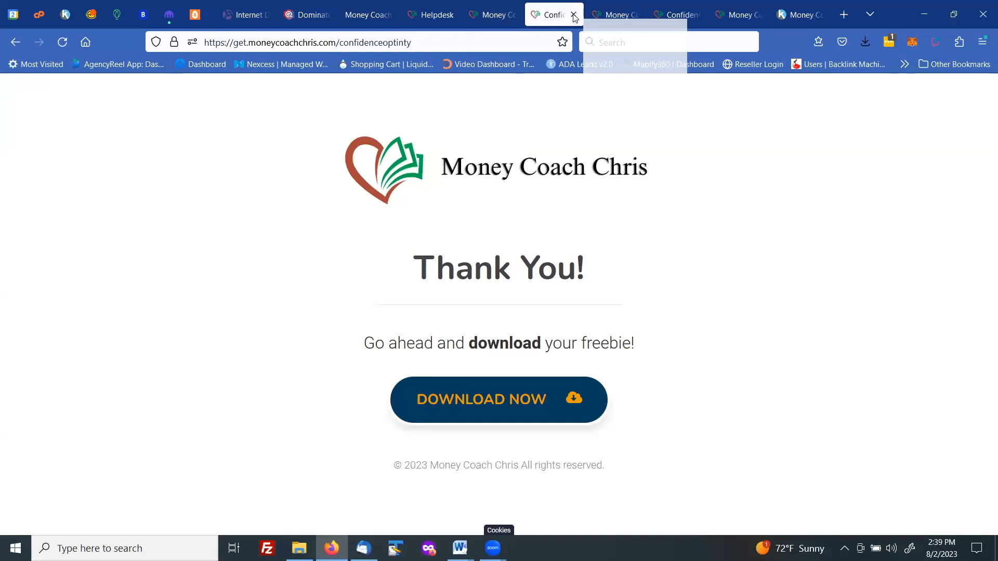
{"action": "left_click", "coordinate": [600, 17]}
{"action": "left_click", "coordinate": [60, 40]}
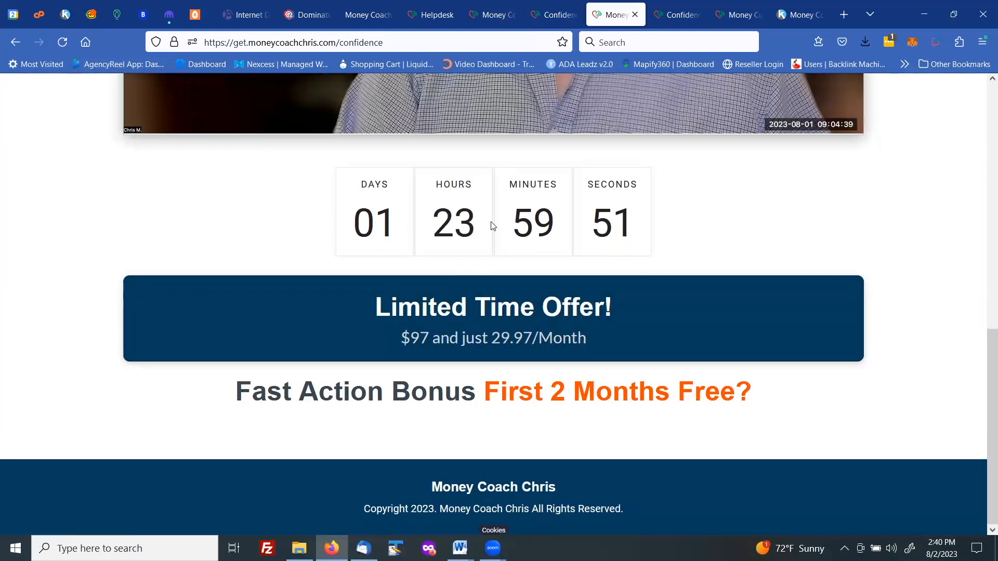
Copy the live Money Confidence Course page's address and close the leftover thank-you, sales and course portal tabs
{"action": "left_click", "coordinate": [340, 43]}
{"action": "right_click", "coordinate": [341, 45]}
{"action": "left_click", "coordinate": [357, 120]}
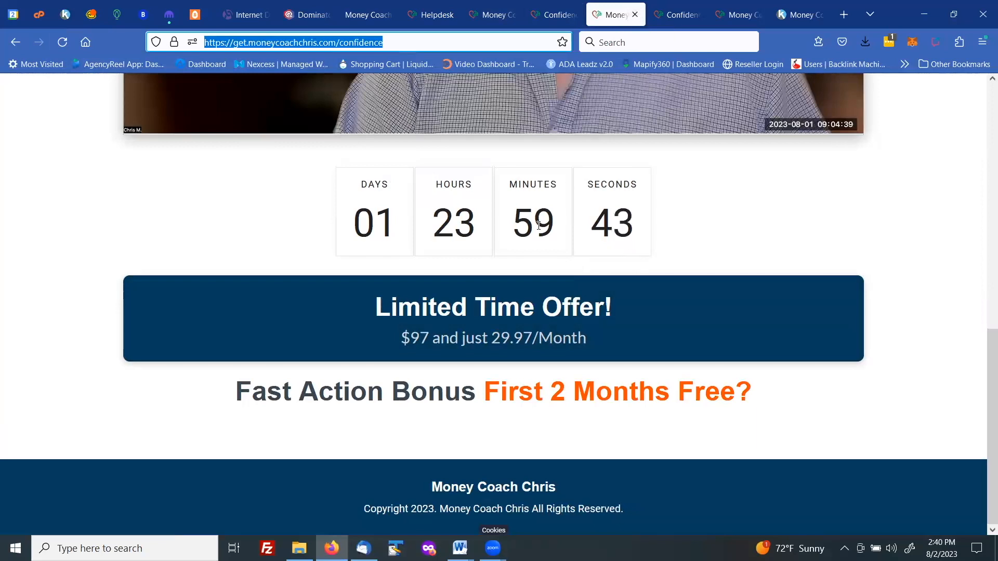
{"action": "left_click", "coordinate": [635, 16]}
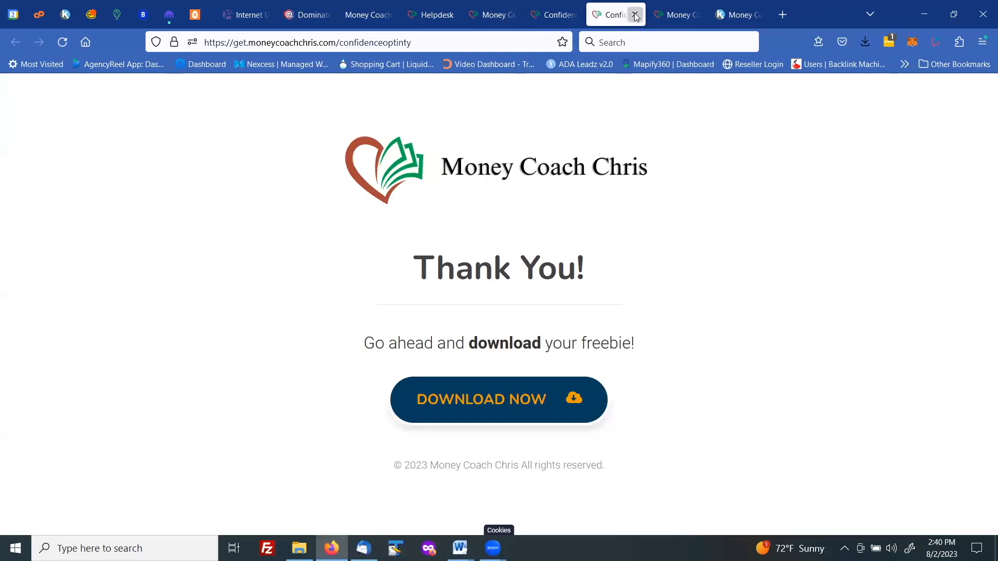
{"action": "left_click", "coordinate": [635, 15]}
{"action": "left_click", "coordinate": [676, 20]}
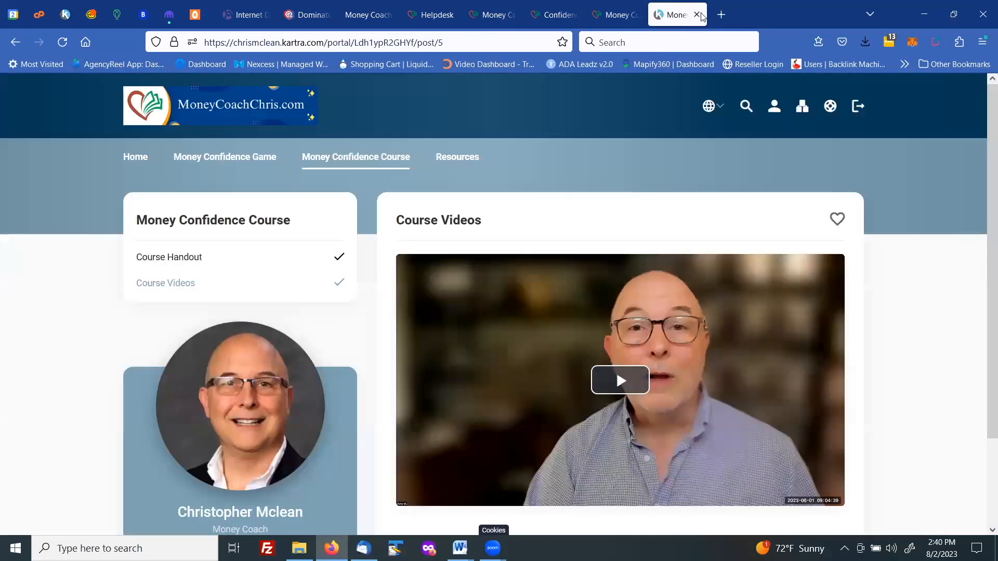
{"action": "left_click", "coordinate": [697, 15]}
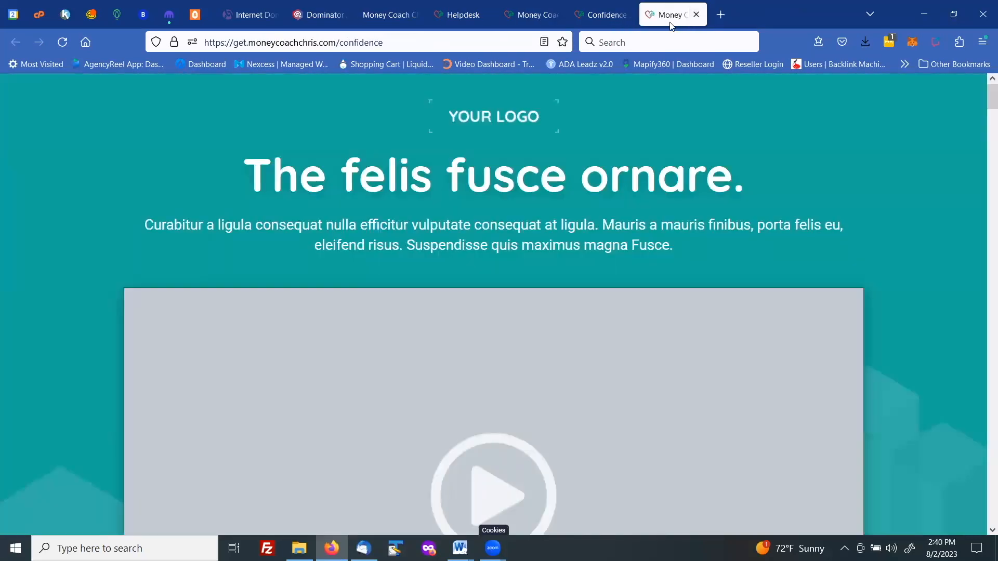
Open get.moneycoachchris.com/confidence in a new tab and examine the countdown and Limited Time Offer area
{"action": "left_click", "coordinate": [721, 16]}
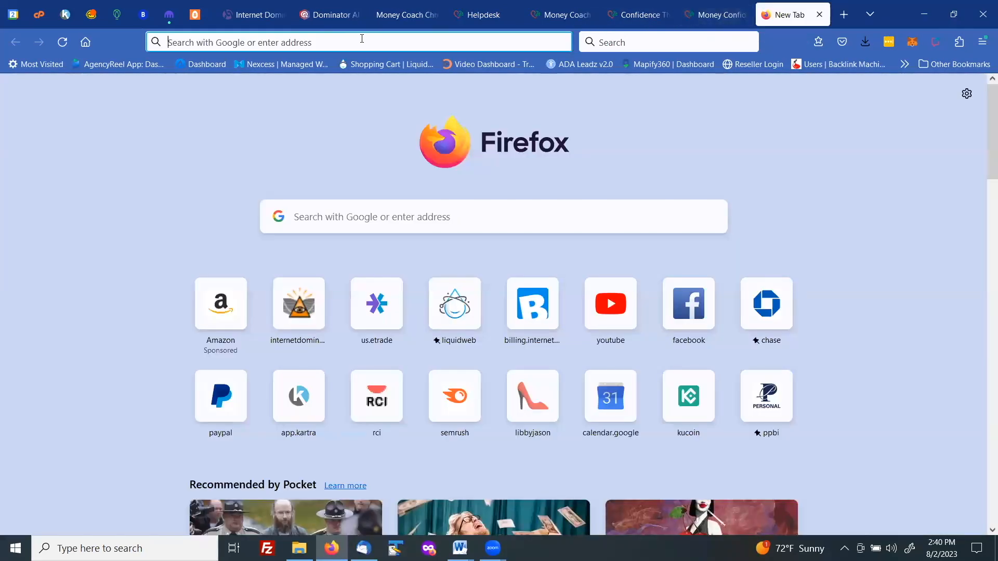
{"action": "left_click", "coordinate": [361, 40]}
{"action": "right_click", "coordinate": [359, 41]}
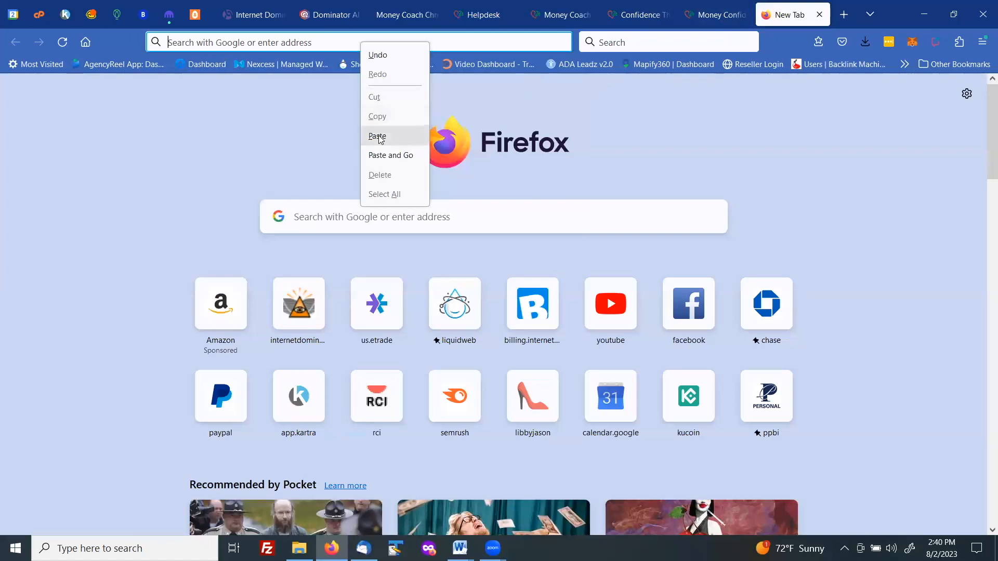
{"action": "left_click", "coordinate": [377, 136]}
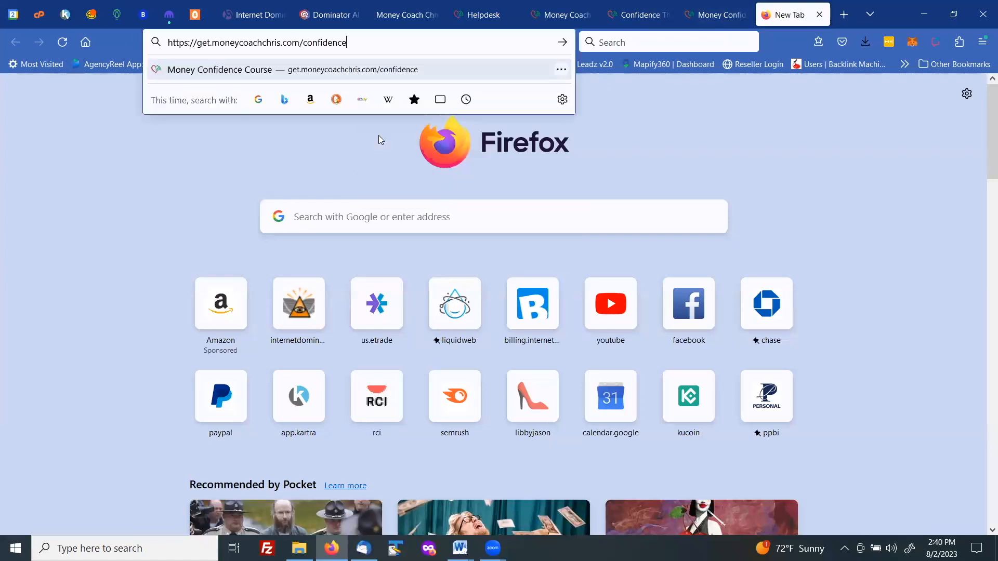
{"action": "key", "text": "Return"}
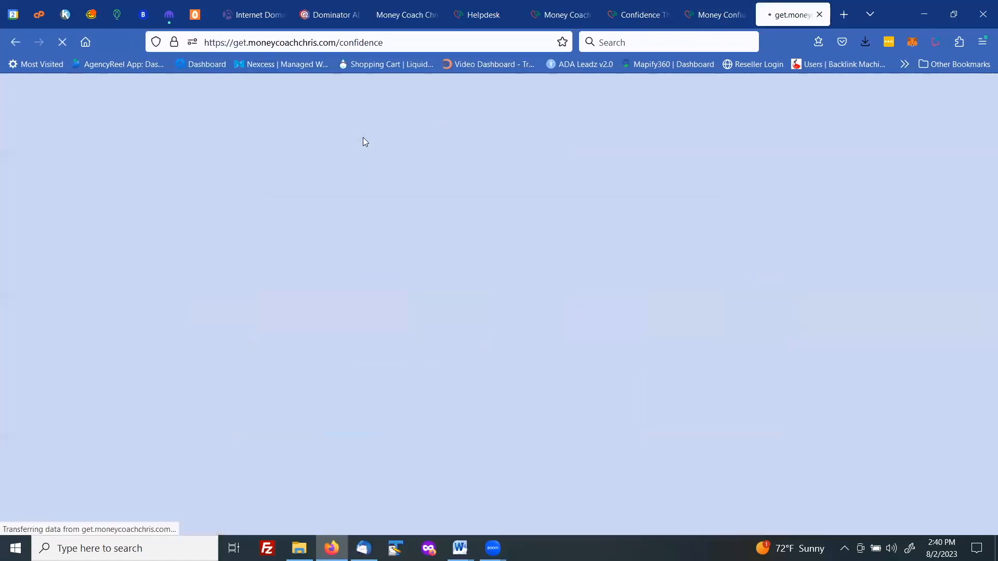
{"action": "scroll", "coordinate": [360, 248], "scroll_direction": "down", "scroll_amount": 3}
{"action": "scroll", "coordinate": [360, 248], "scroll_direction": "down", "scroll_amount": 5}
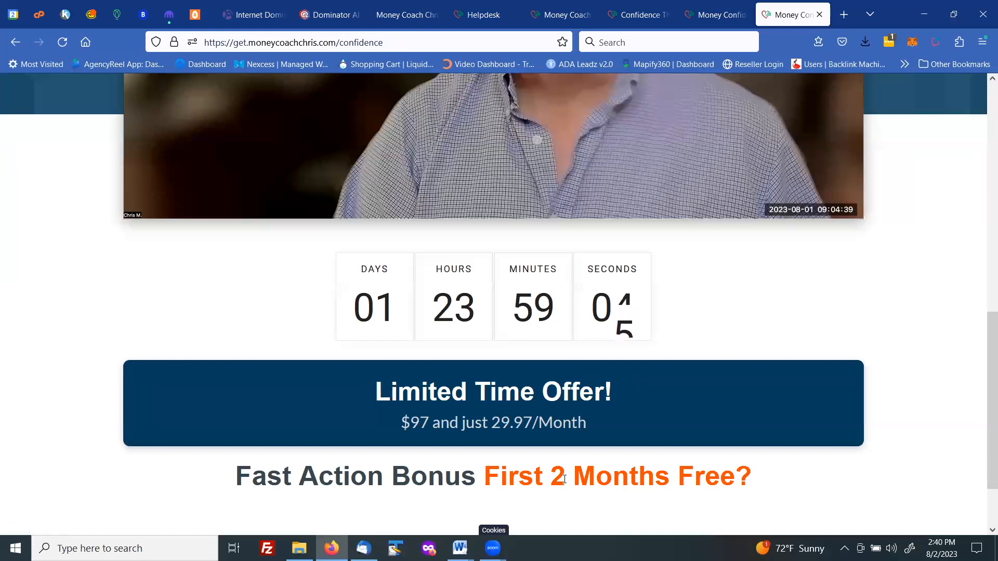
{"action": "scroll", "coordinate": [565, 468], "scroll_direction": "down", "scroll_amount": 2}
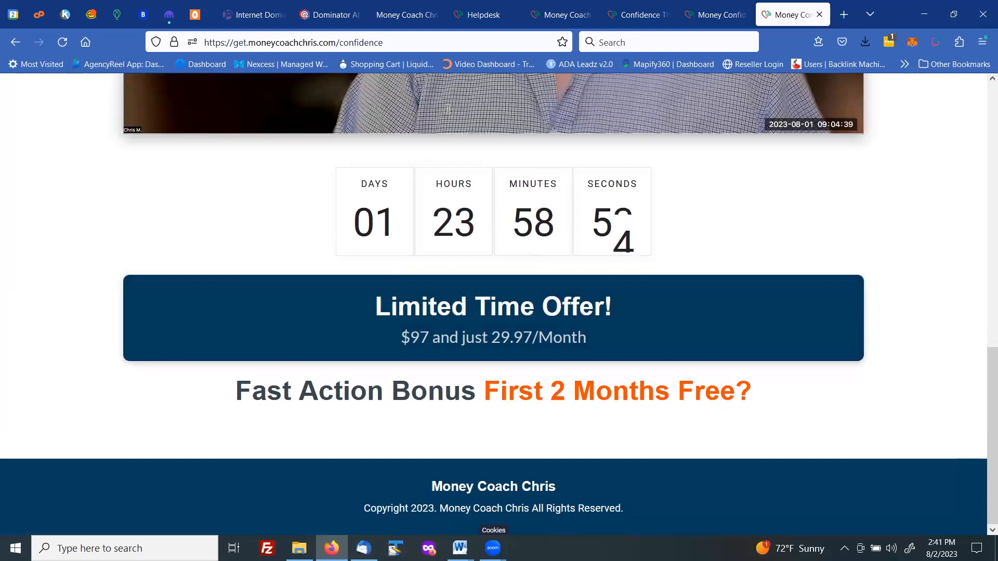
Open the Final Offer page at get.moneycoachchris.com/confidencefinaloffer
{"action": "left_click", "coordinate": [396, 42]}
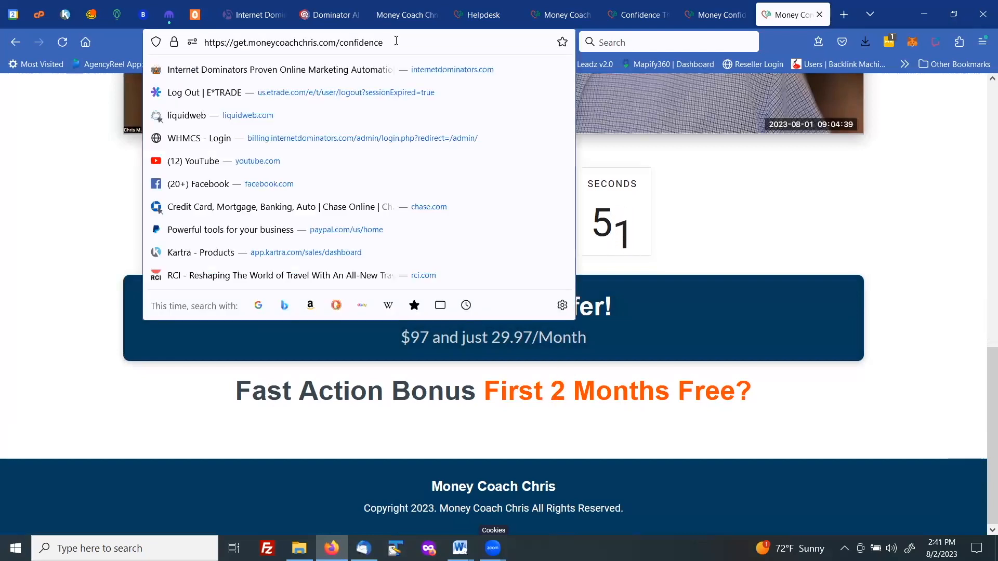
{"action": "type", "text": "final offer"}
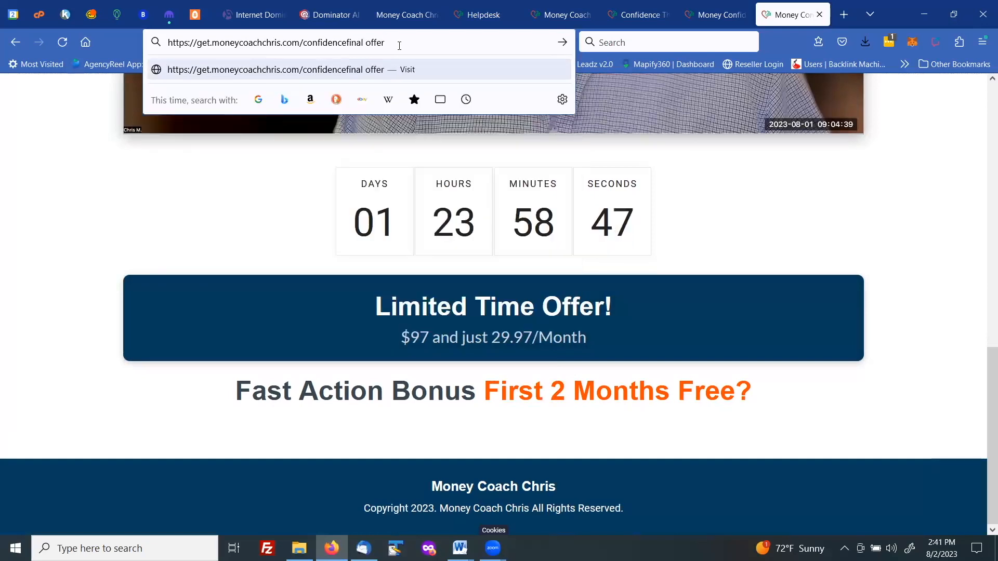
{"action": "left_click", "coordinate": [364, 32]}
{"action": "key", "text": "BackSpace"}
{"action": "key", "text": "Return"}
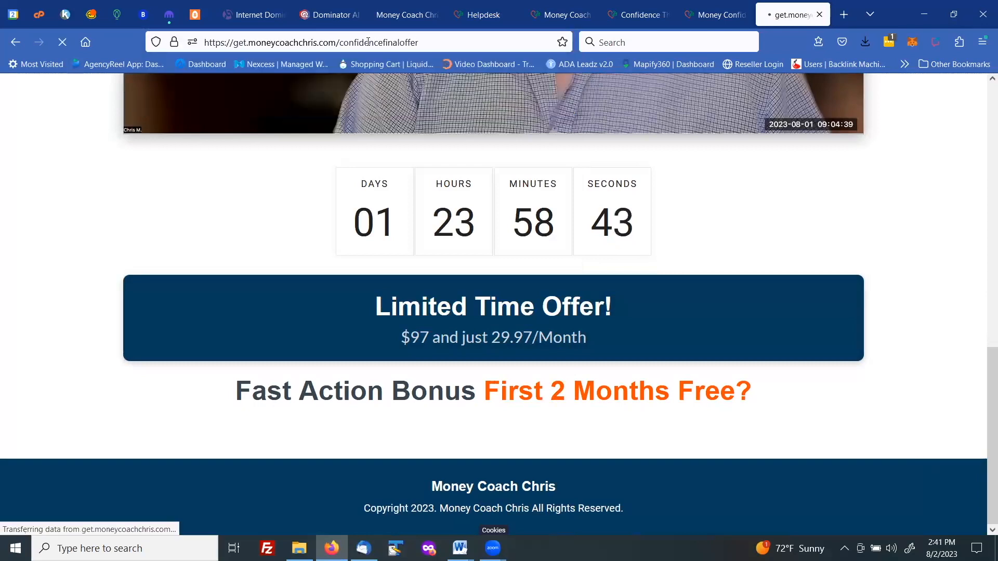
Review the checkout cart behind the Final Offer page's Sign Up Now! button and close it
{"action": "scroll", "coordinate": [354, 236], "scroll_direction": "down", "scroll_amount": 10}
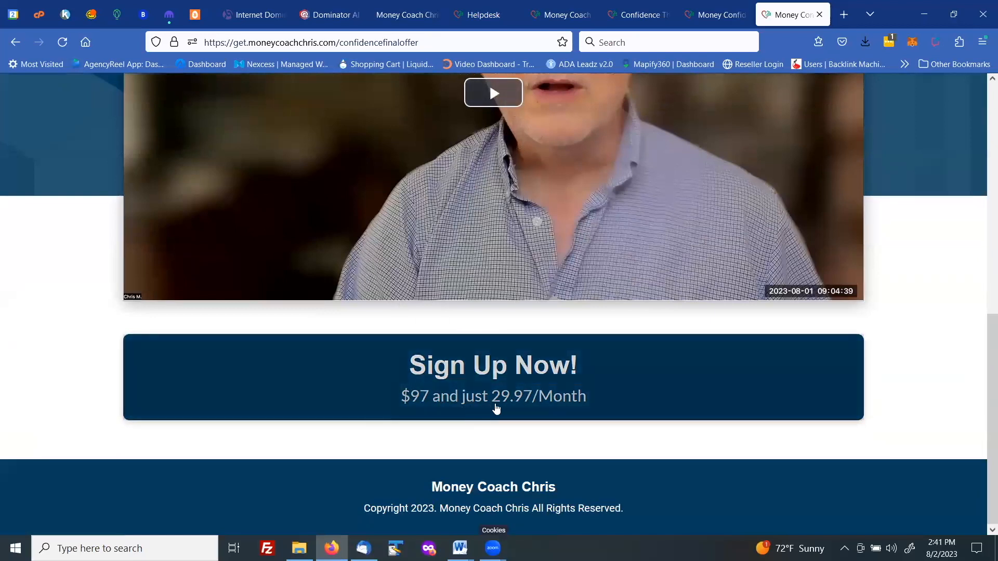
{"action": "left_click", "coordinate": [509, 388]}
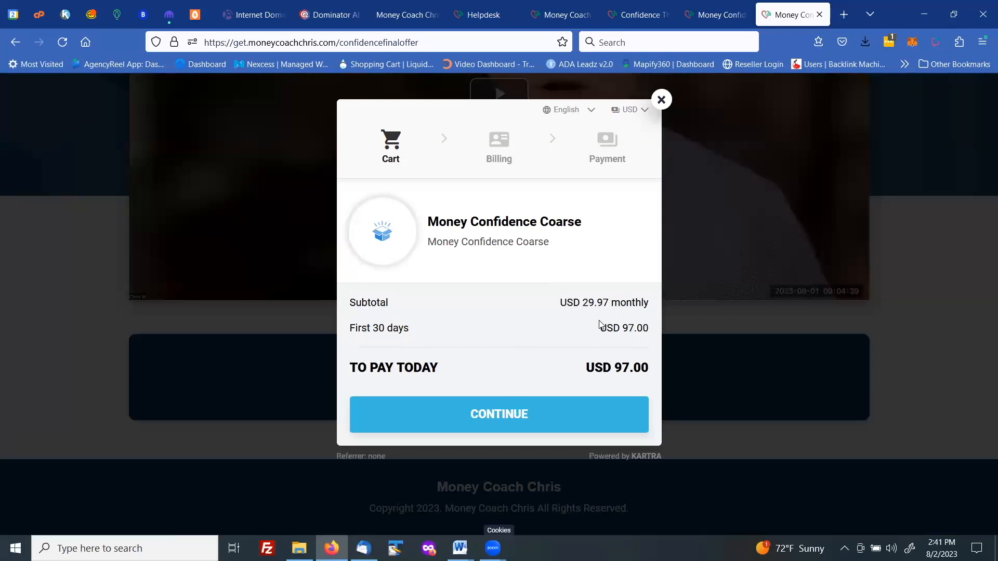
{"action": "left_click", "coordinate": [658, 105]}
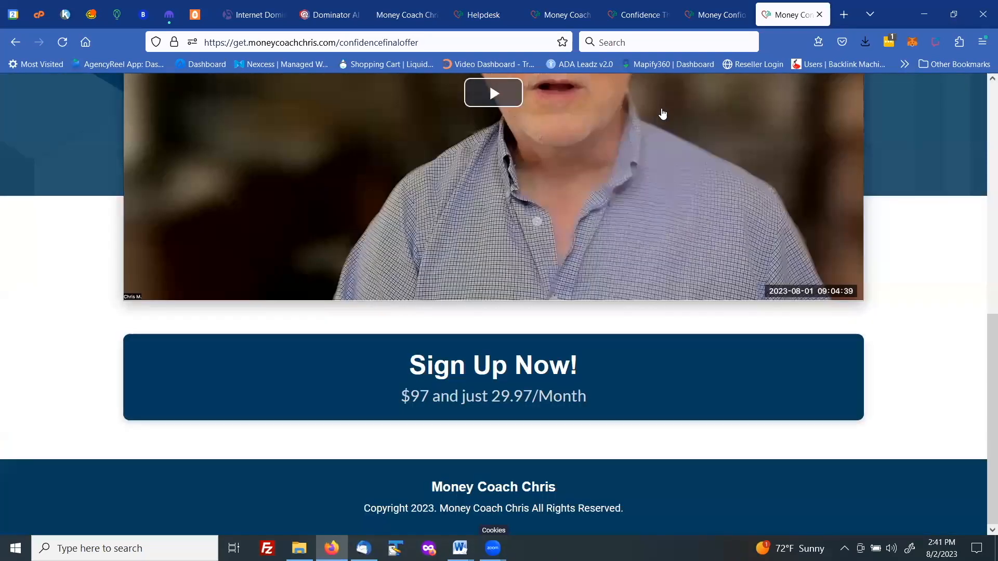